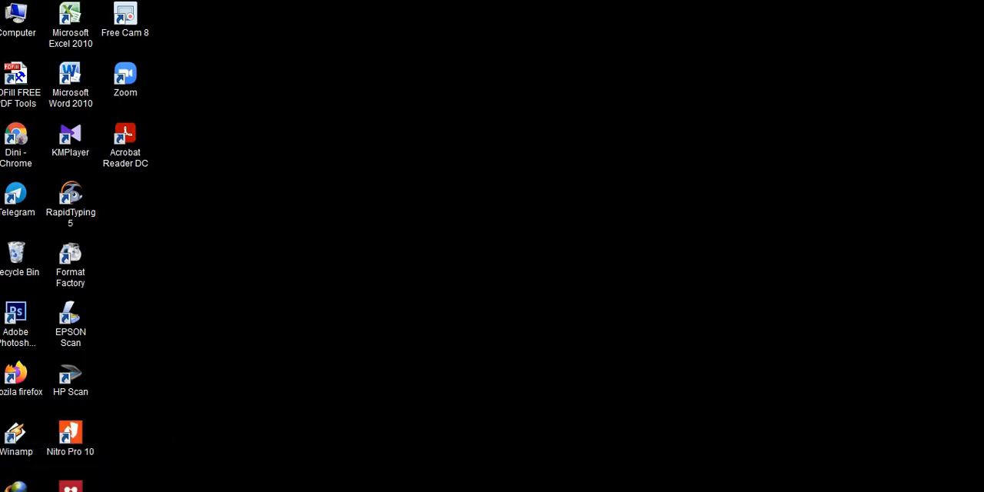
Step: Switch to the DJP Online login page in Firefox and dismiss the announcement covering the login form
{"action": "left_click", "coordinate": [88, 476]}
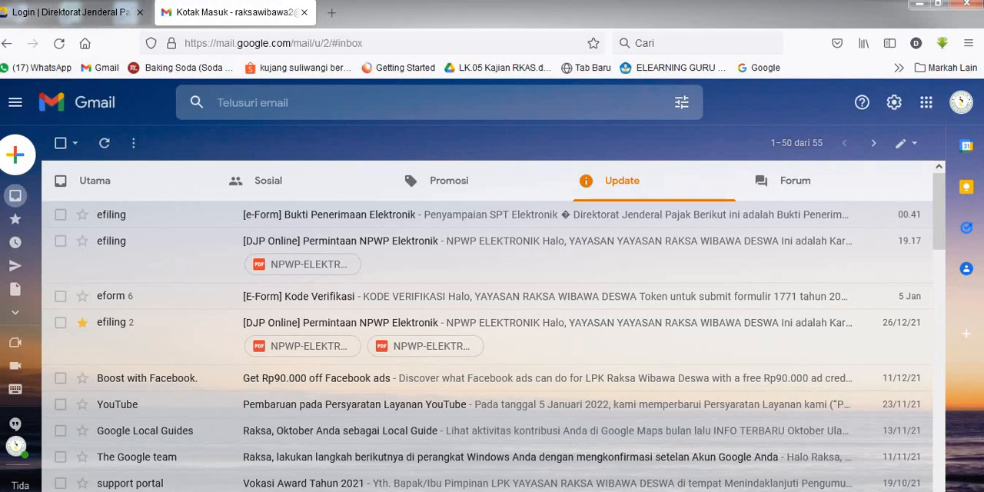
{"action": "left_click", "coordinate": [107, 12]}
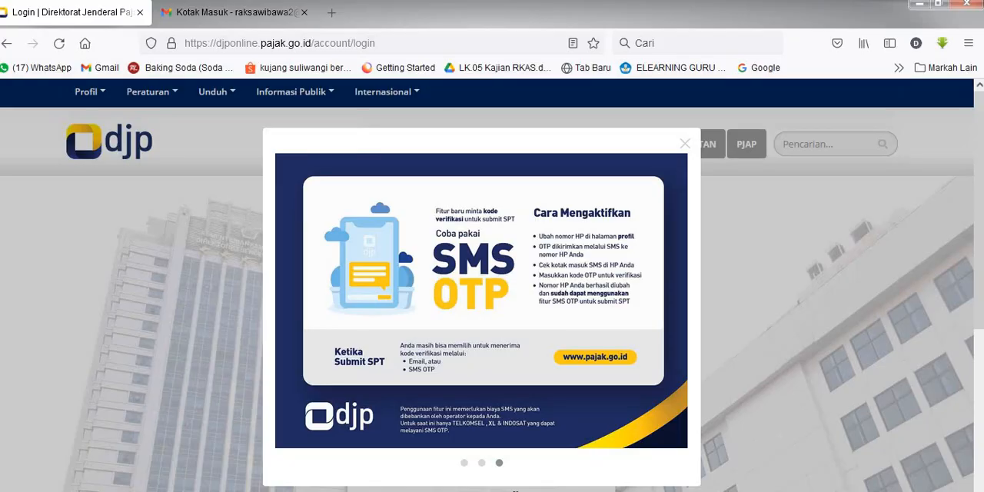
{"action": "left_click", "coordinate": [685, 144]}
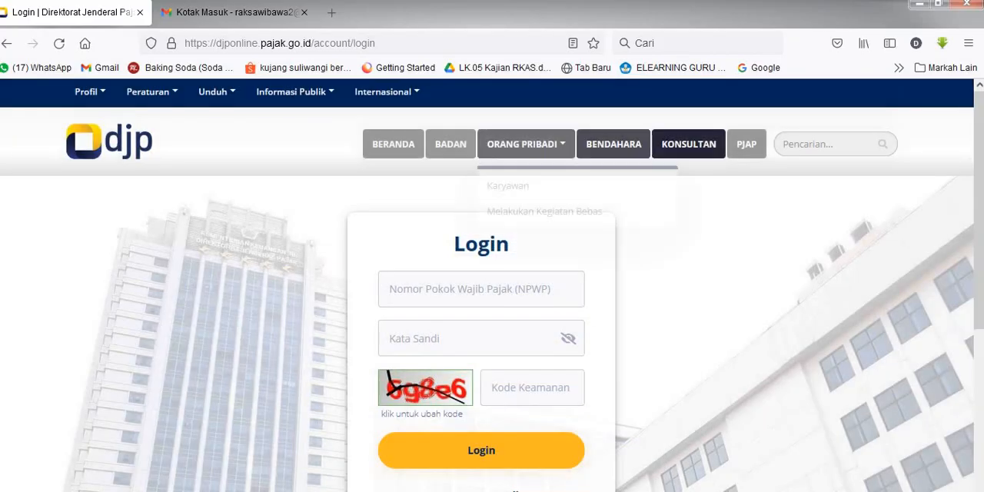
Step: Try to log in to DJP Online with the saved taxpayer number, the account password and the displayed security code
{"action": "left_click", "coordinate": [472, 290]}
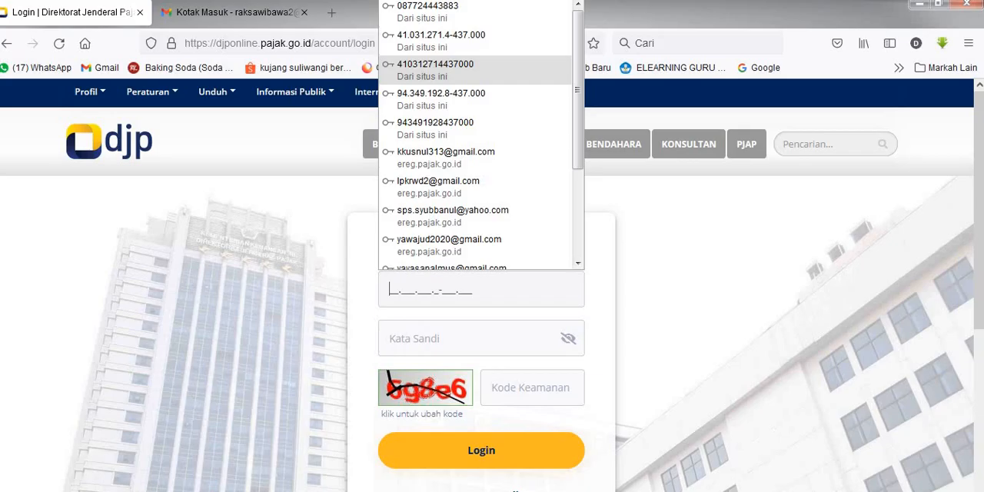
{"action": "key", "text": "Return"}
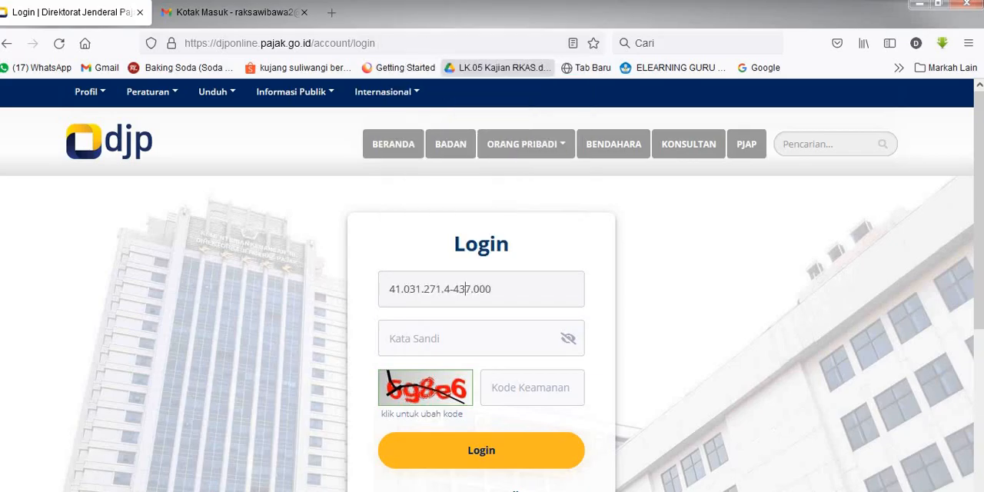
{"action": "left_click", "coordinate": [468, 338]}
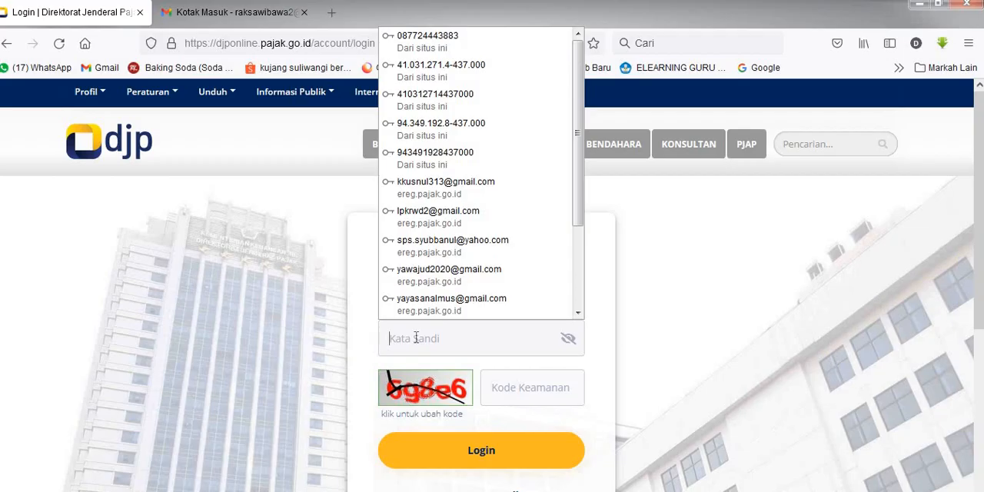
{"action": "left_click", "coordinate": [423, 100]}
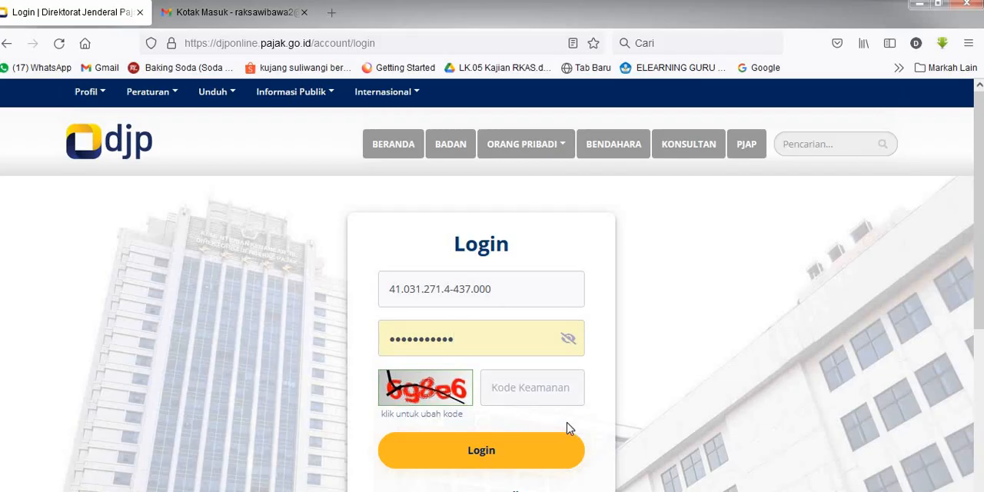
{"action": "type", "text": "698E"}
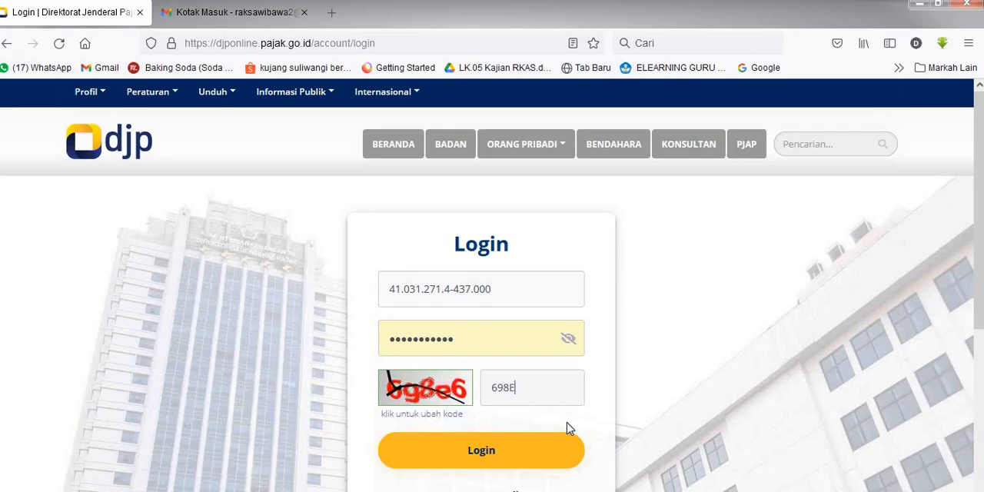
{"action": "key", "text": "BackSpace"}
{"action": "type", "text": "e6"}
{"action": "left_click", "coordinate": [477, 449]}
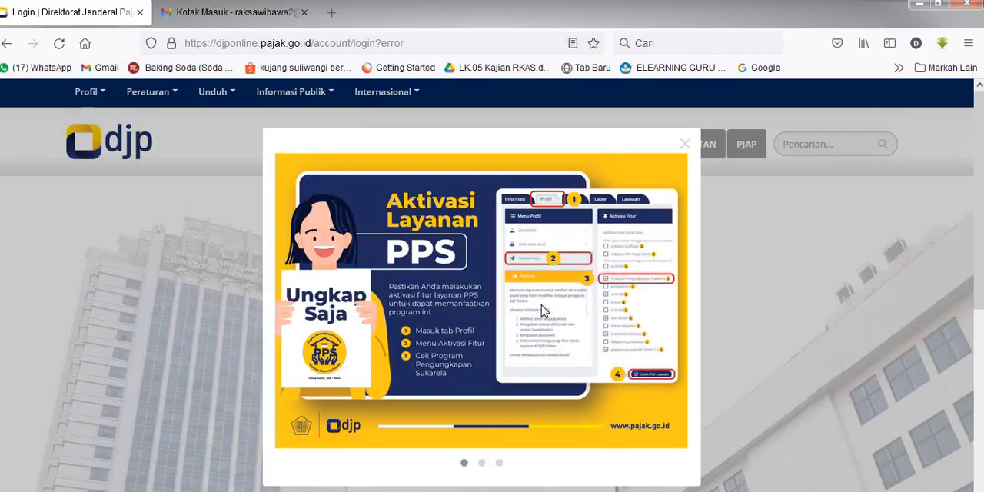
Step: Dismiss the announcement and fill in the saved taxpayer number and account password on the login form again
{"action": "left_click", "coordinate": [684, 144]}
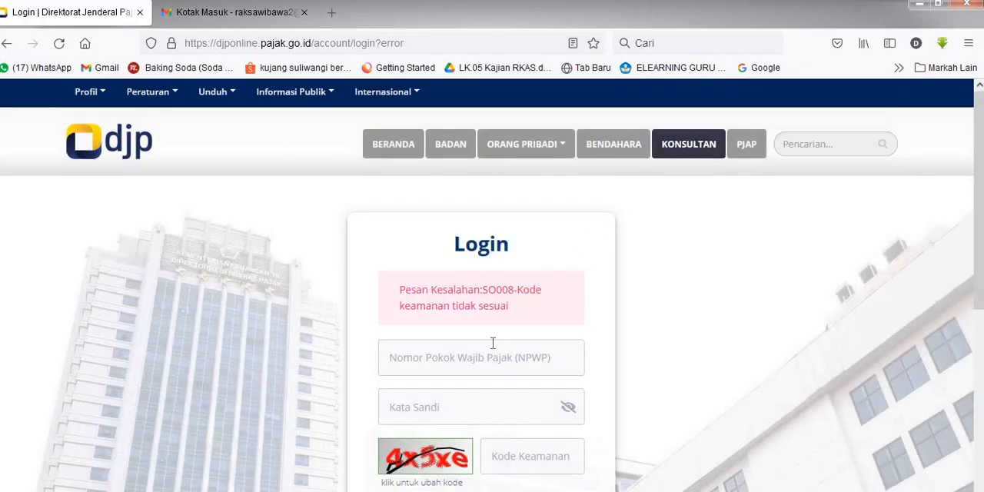
{"action": "left_click", "coordinate": [405, 358]}
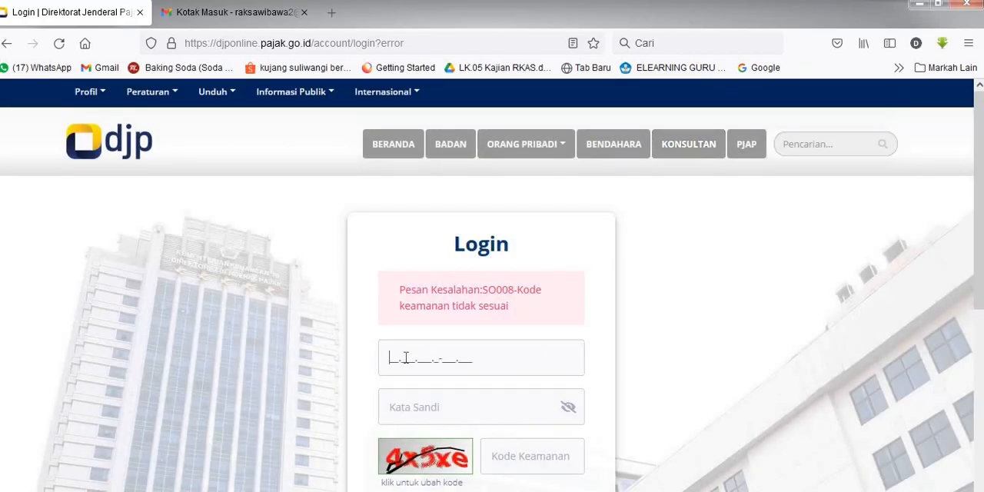
{"action": "left_click", "coordinate": [405, 357]}
{"action": "left_click", "coordinate": [461, 85]}
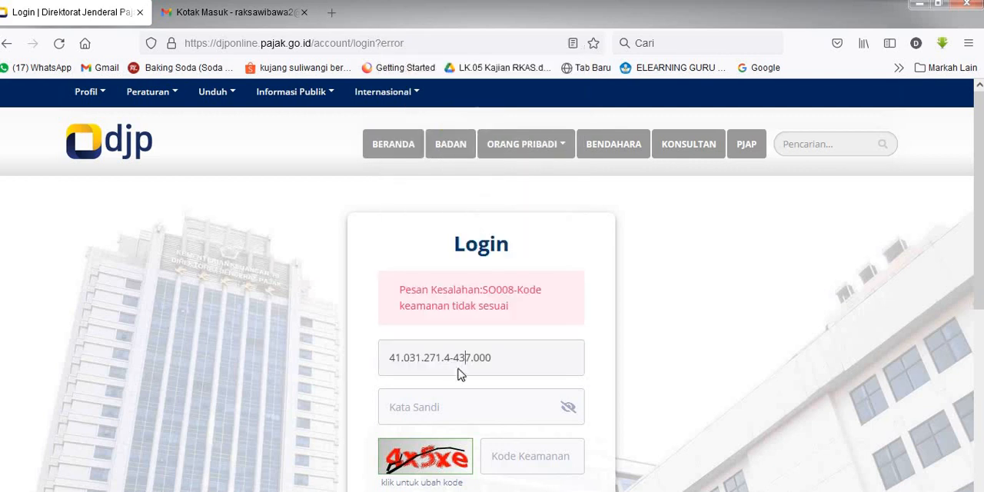
{"action": "left_click", "coordinate": [429, 415]}
{"action": "left_click", "coordinate": [444, 174]}
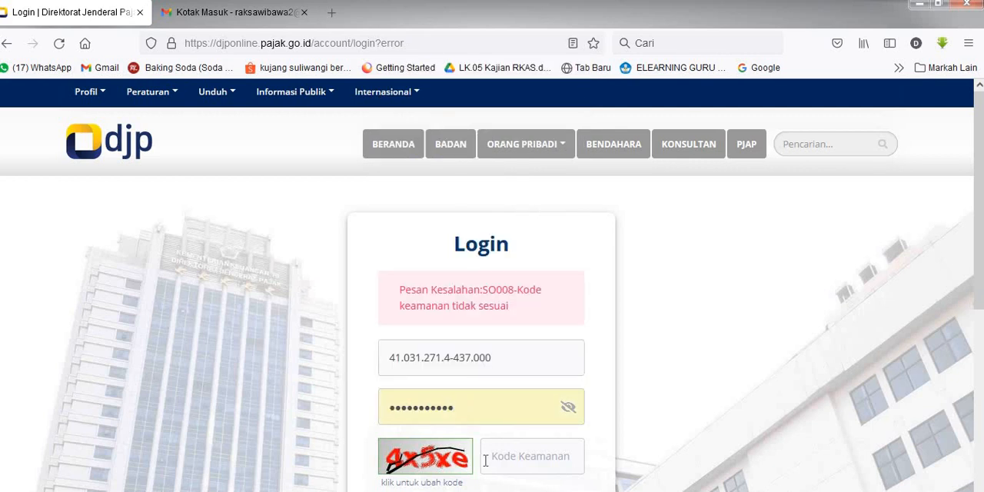
Step: Enter the security code from the new captcha image and submit the login
{"action": "left_click", "coordinate": [503, 461]}
{"action": "type", "text": "4x5xe"}
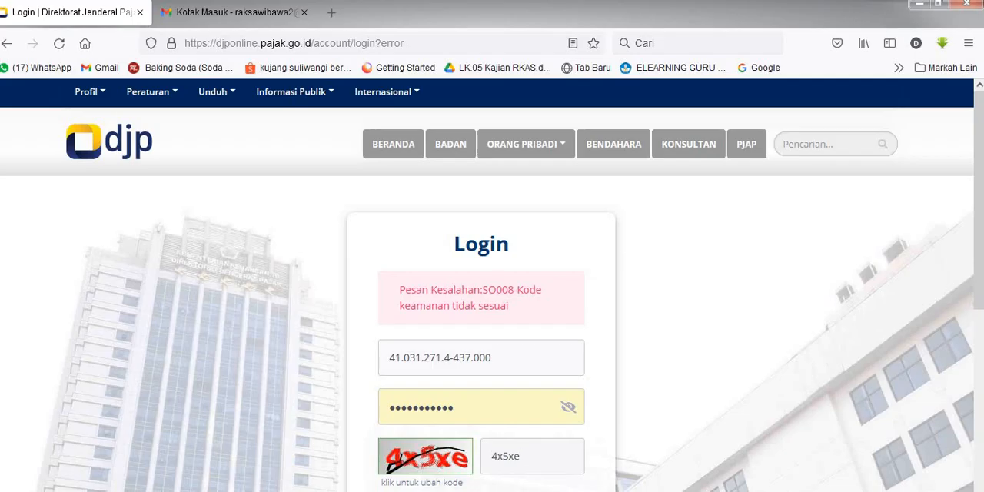
{"action": "scroll", "coordinate": [718, 336], "scroll_direction": "down", "scroll_amount": 5}
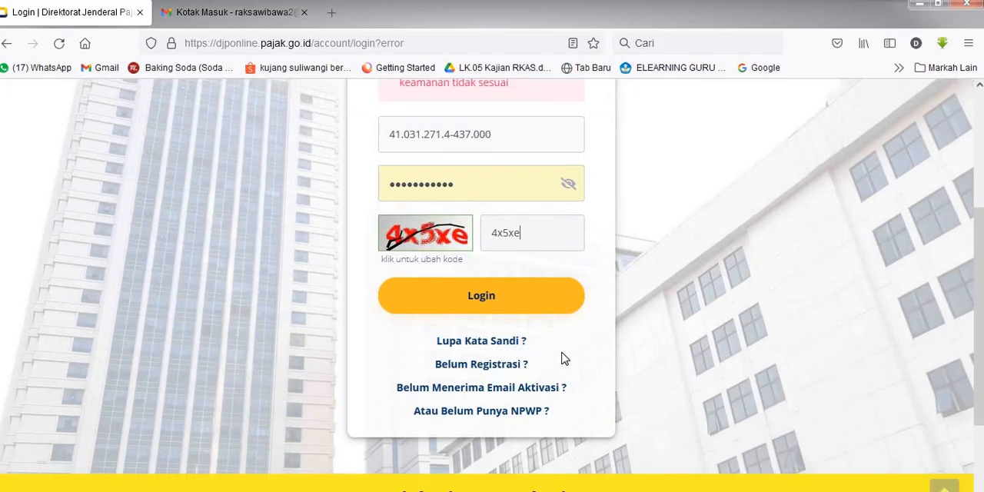
{"action": "left_click", "coordinate": [521, 302]}
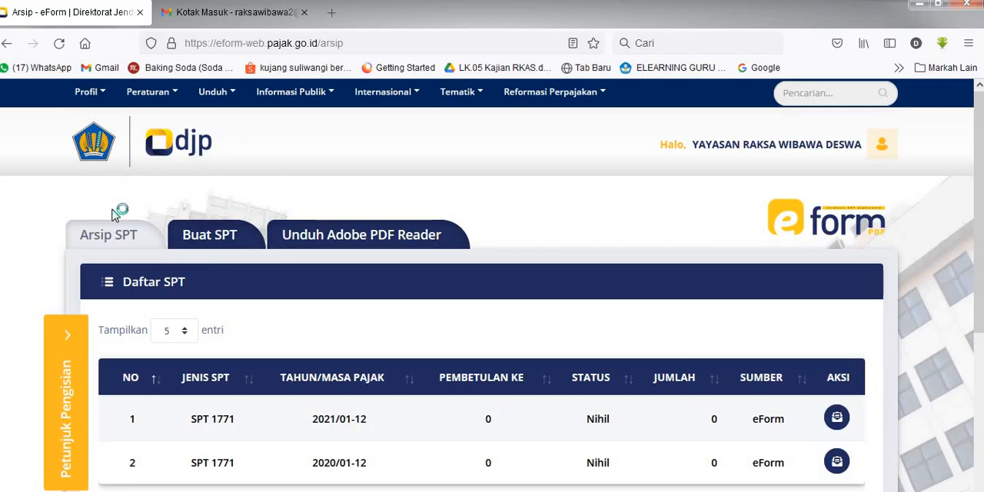
Step: Open the account settings (Profil Saya) and show the taxpayer's Profil data
{"action": "left_click", "coordinate": [107, 103]}
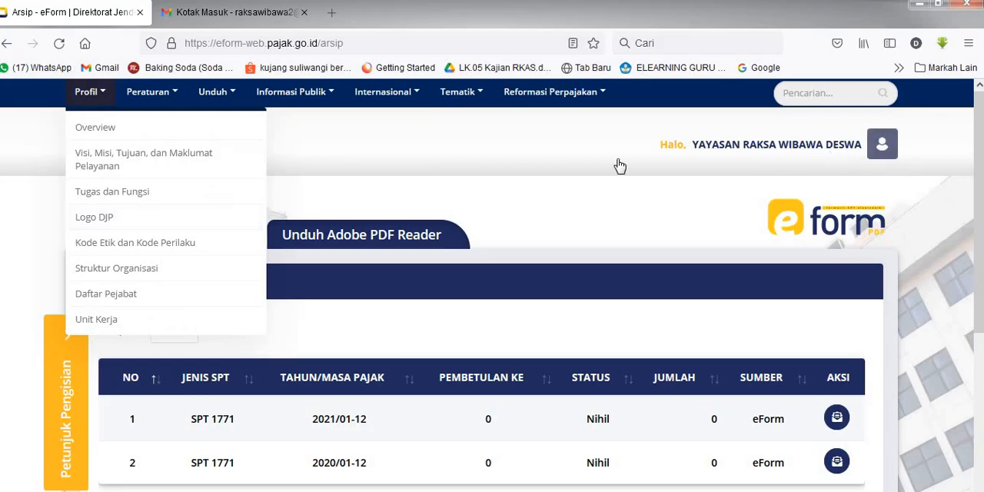
{"action": "left_click", "coordinate": [880, 147]}
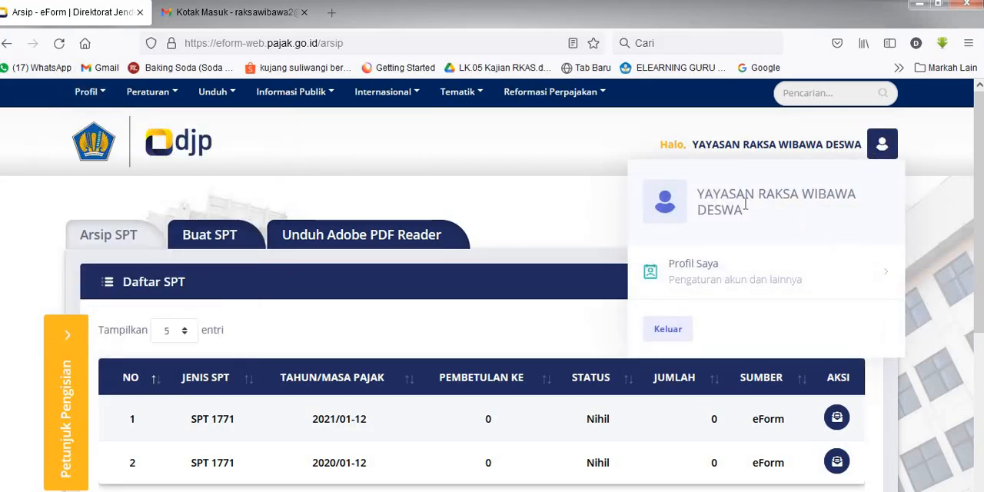
{"action": "left_click", "coordinate": [693, 265]}
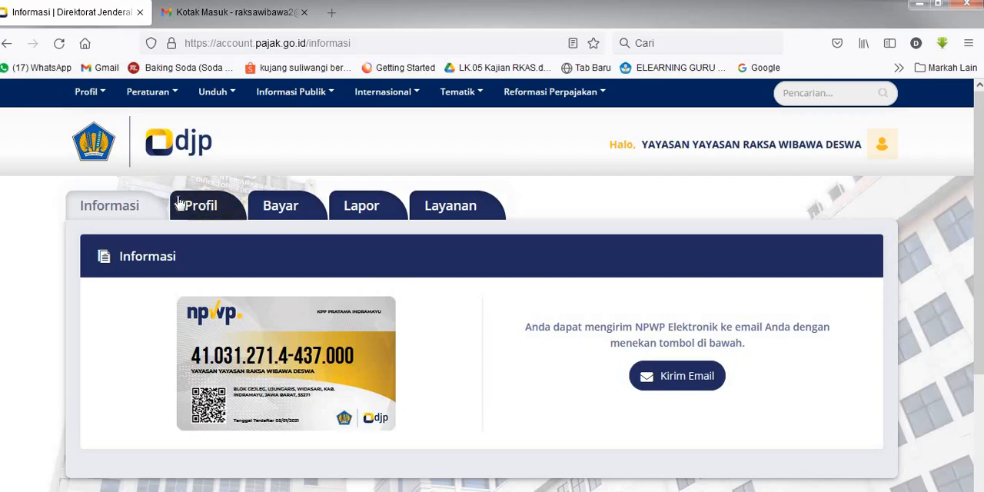
{"action": "left_click", "coordinate": [217, 212]}
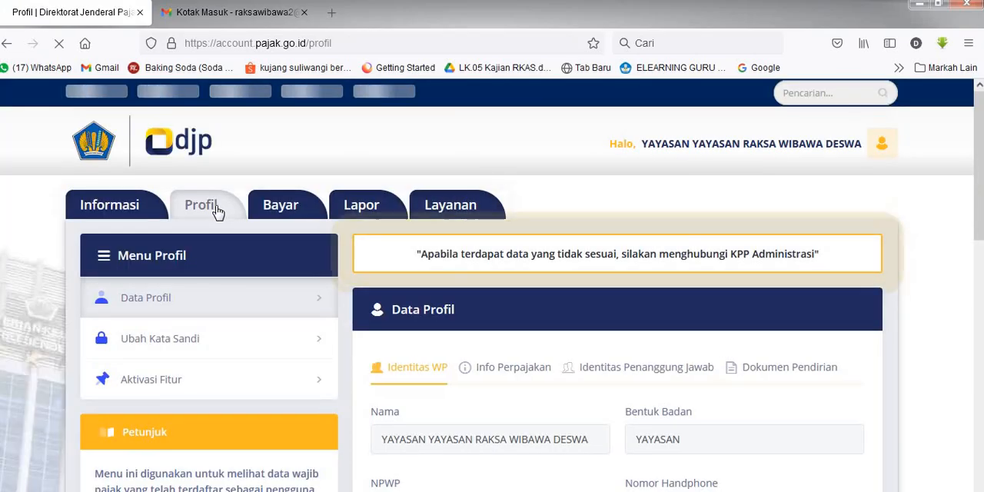
Step: Examine the taxpayer identity data, including business type, address, mobile number and DJP Online email
{"action": "scroll", "coordinate": [408, 241], "scroll_direction": "down", "scroll_amount": 3}
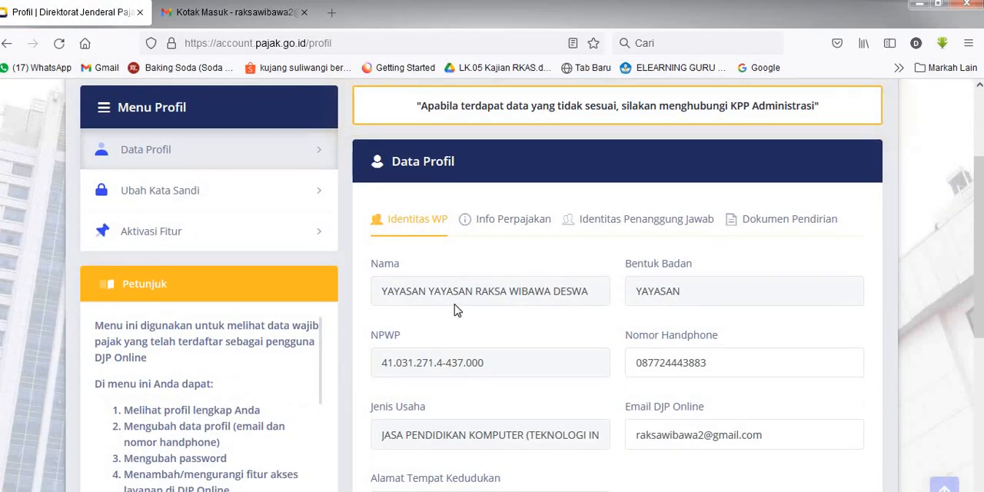
{"action": "scroll", "coordinate": [500, 292], "scroll_direction": "down", "scroll_amount": 2}
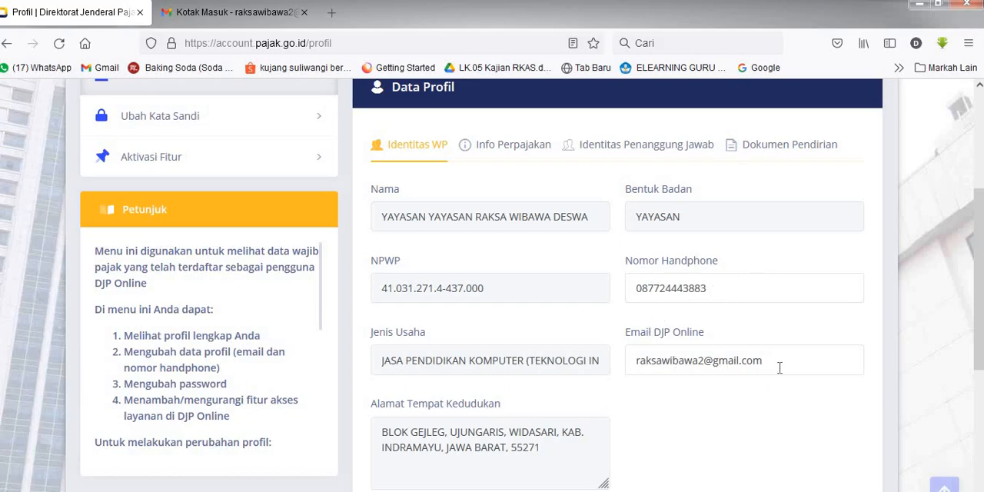
{"action": "scroll", "coordinate": [584, 376], "scroll_direction": "down", "scroll_amount": 1}
{"action": "scroll", "coordinate": [584, 377], "scroll_direction": "down", "scroll_amount": 1}
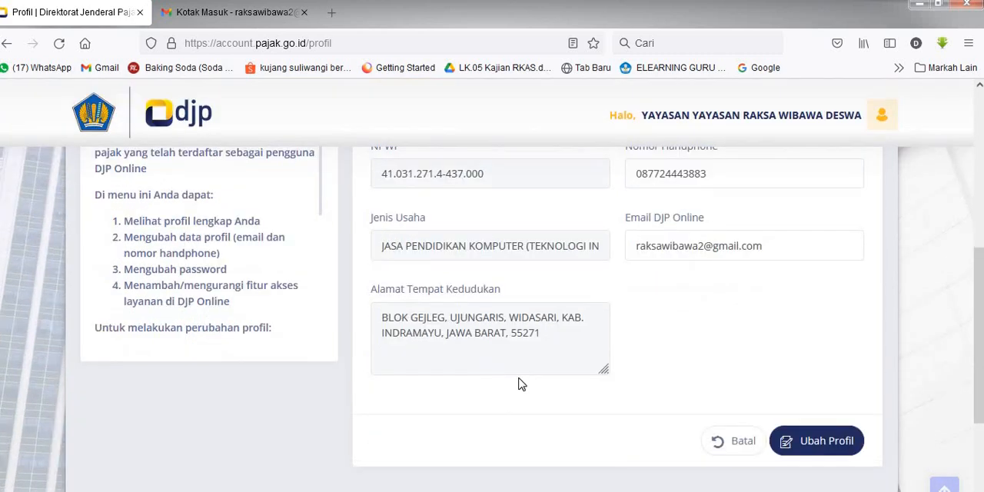
{"action": "scroll", "coordinate": [738, 254], "scroll_direction": "up", "scroll_amount": 3}
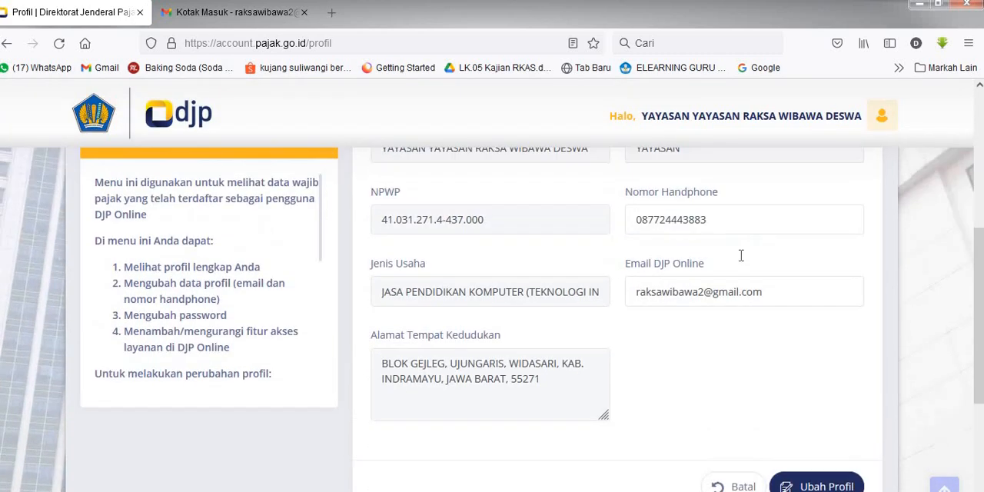
{"action": "scroll", "coordinate": [711, 292], "scroll_direction": "down", "scroll_amount": 2}
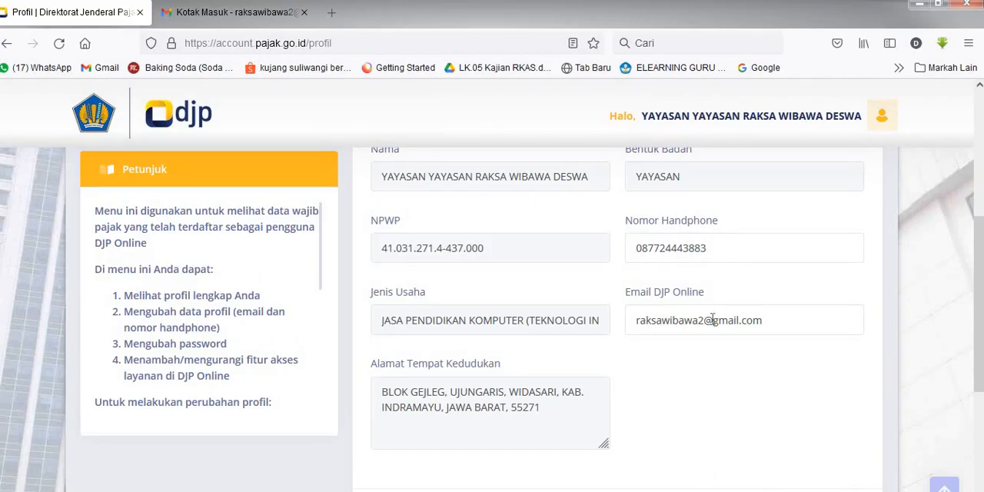
{"action": "scroll", "coordinate": [692, 321], "scroll_direction": "down", "scroll_amount": 2}
{"action": "scroll", "coordinate": [584, 302], "scroll_direction": "up", "scroll_amount": 3}
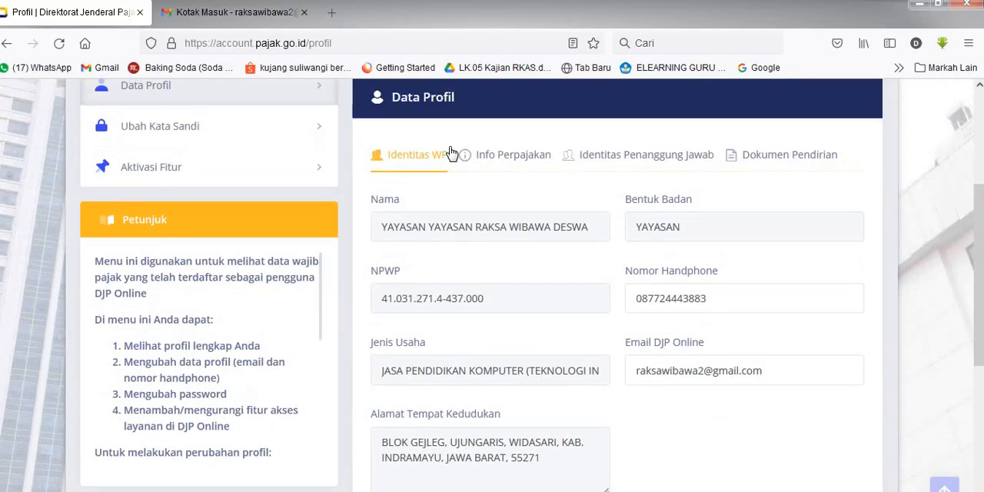
{"action": "scroll", "coordinate": [819, 354], "scroll_direction": "down", "scroll_amount": 5}
{"action": "scroll", "coordinate": [797, 279], "scroll_direction": "up", "scroll_amount": 3}
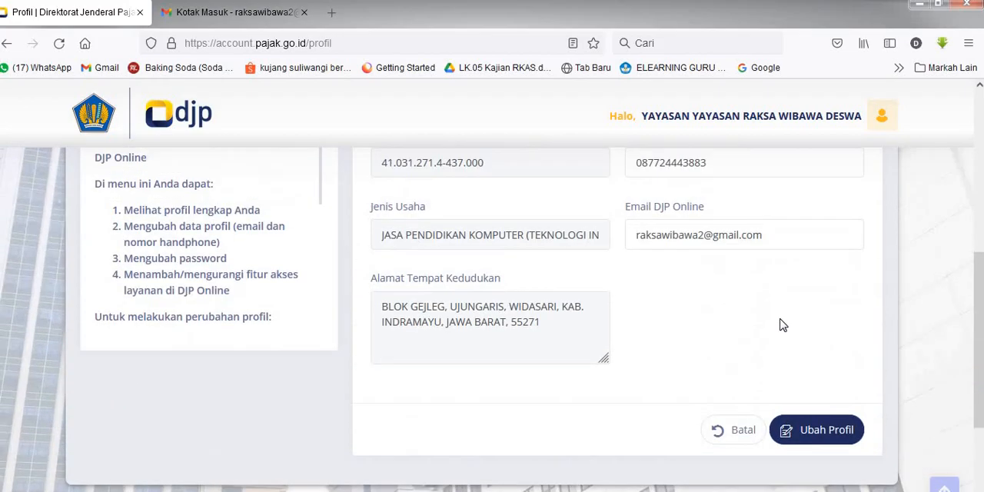
Step: Submit the profile data with Ubah Profil, confirm the change and acknowledge the result
{"action": "left_click", "coordinate": [820, 446]}
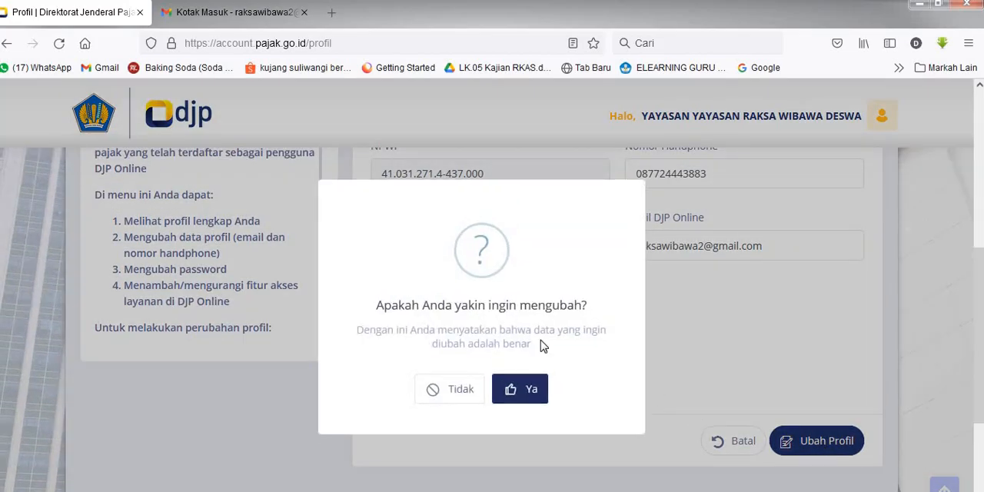
{"action": "left_click", "coordinate": [531, 393]}
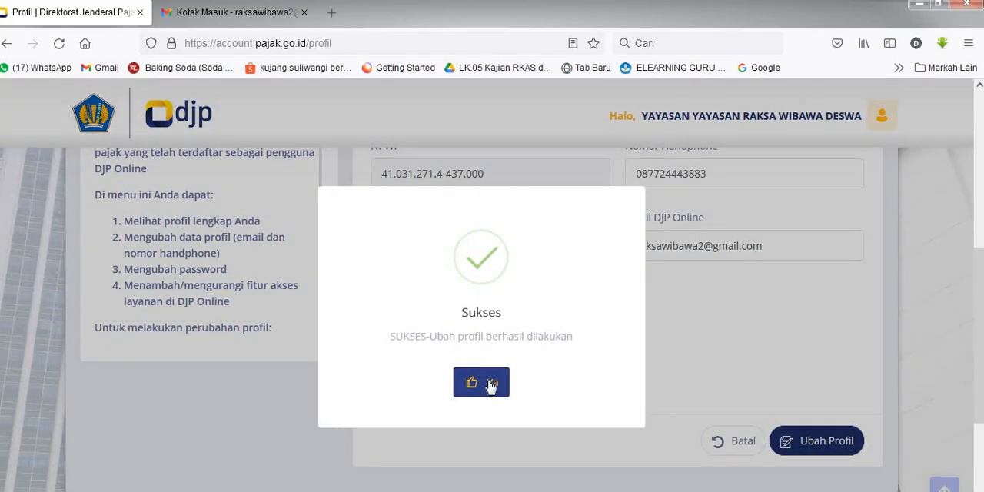
{"action": "left_click", "coordinate": [489, 384]}
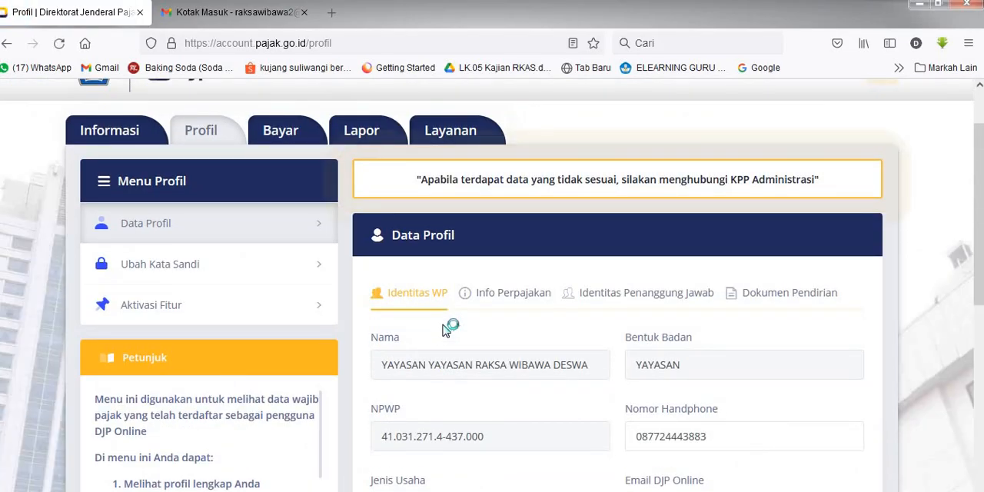
Step: Go to the Lapor section and open the e-Form PDF application for electronic SPT filing
{"action": "scroll", "coordinate": [473, 331], "scroll_direction": "down", "scroll_amount": 4}
{"action": "scroll", "coordinate": [472, 331], "scroll_direction": "up", "scroll_amount": 2}
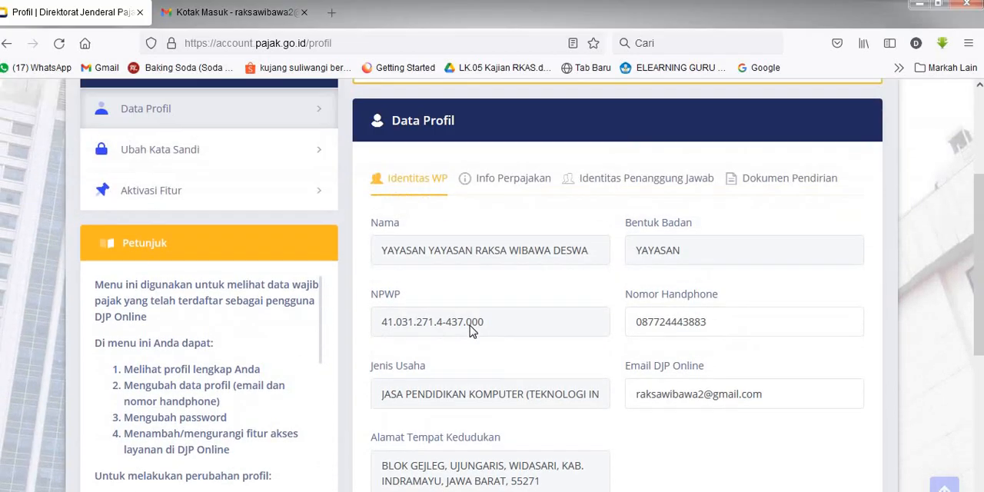
{"action": "scroll", "coordinate": [473, 331], "scroll_direction": "up", "scroll_amount": 1}
{"action": "scroll", "coordinate": [432, 199], "scroll_direction": "up", "scroll_amount": 4}
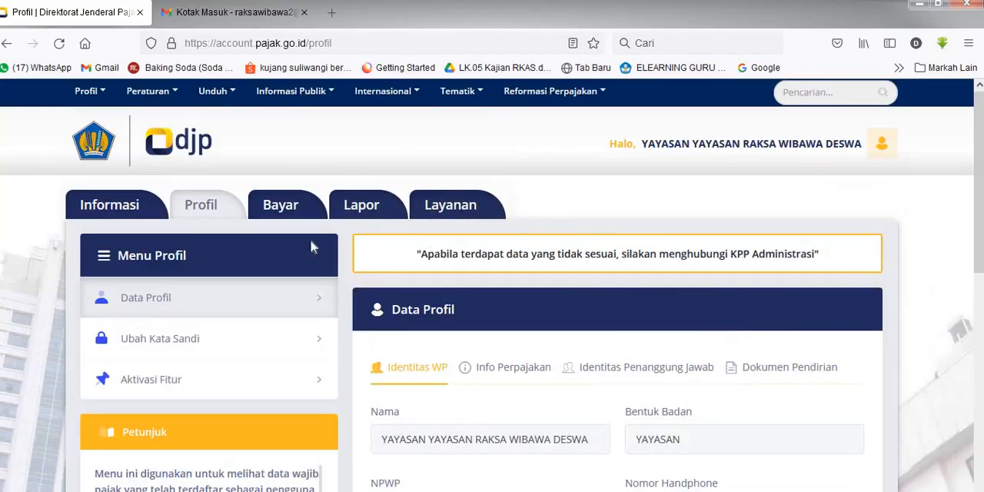
{"action": "left_click", "coordinate": [363, 211]}
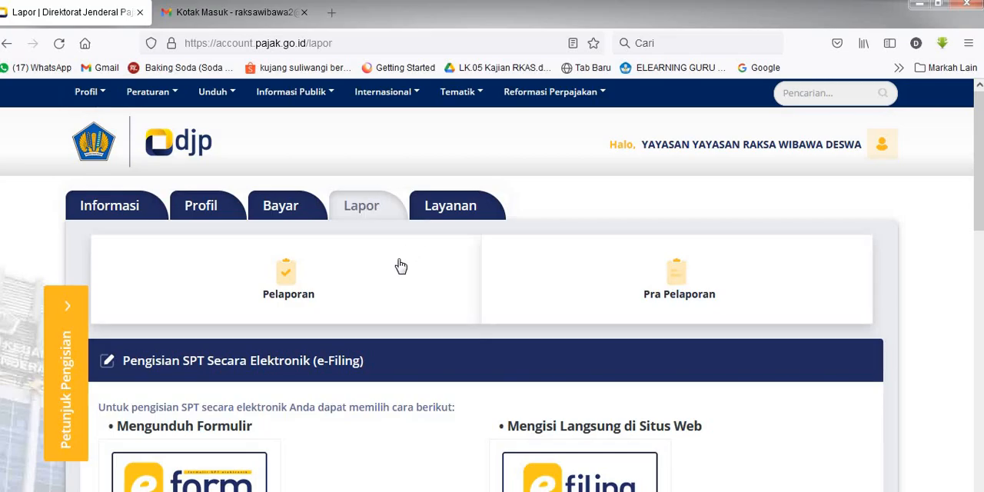
{"action": "scroll", "coordinate": [329, 345], "scroll_direction": "down", "scroll_amount": 2}
{"action": "scroll", "coordinate": [441, 369], "scroll_direction": "down", "scroll_amount": 2}
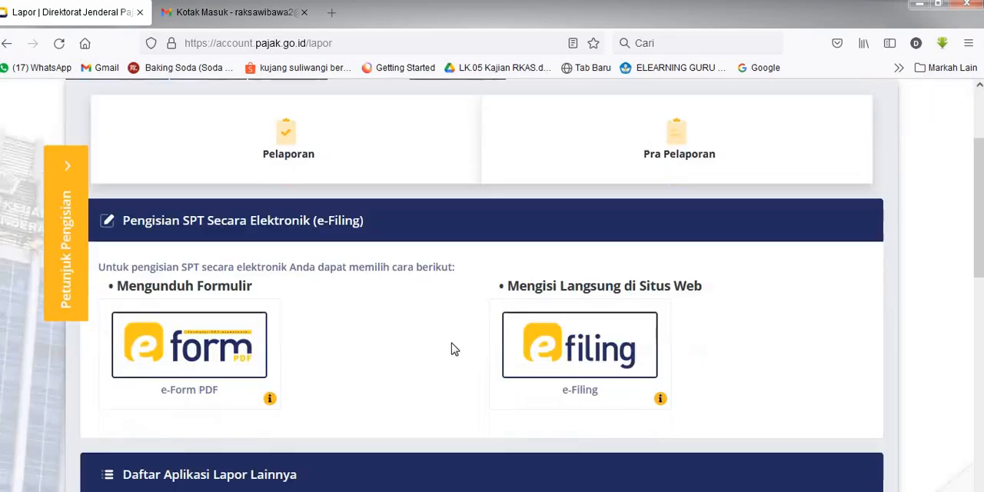
{"action": "scroll", "coordinate": [274, 257], "scroll_direction": "down", "scroll_amount": 2}
{"action": "scroll", "coordinate": [226, 272], "scroll_direction": "up", "scroll_amount": 2}
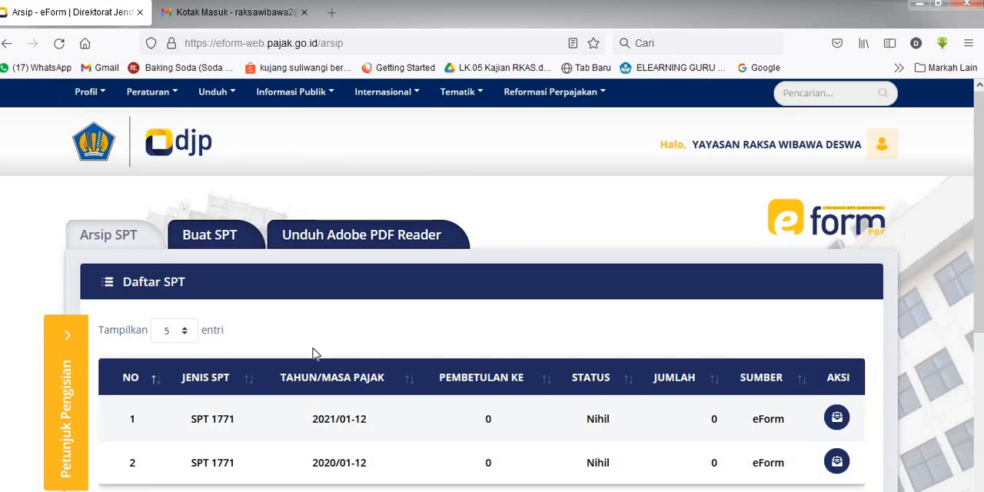
Step: View the electronic receipts of the archived SPT 1771 filings for 2020 and 2021, closing each one after reading
{"action": "scroll", "coordinate": [313, 354], "scroll_direction": "down", "scroll_amount": 2}
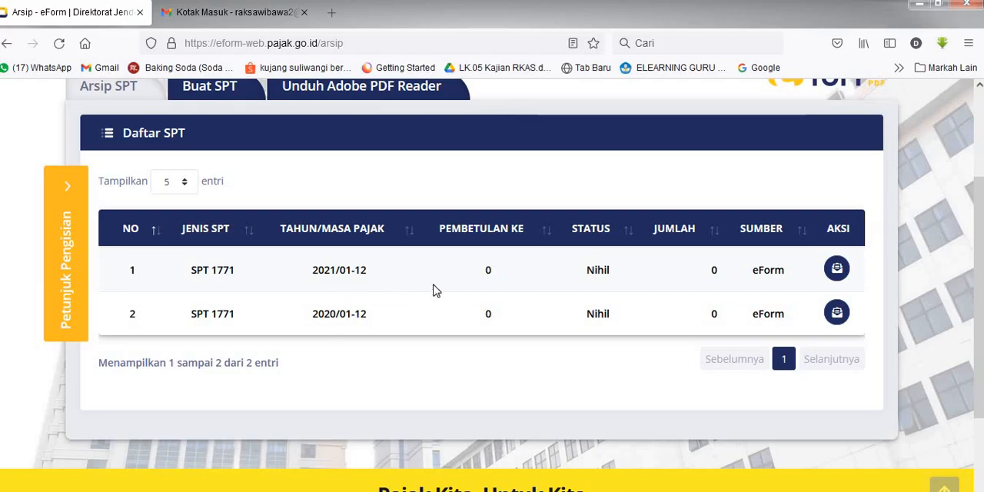
{"action": "left_click", "coordinate": [836, 315]}
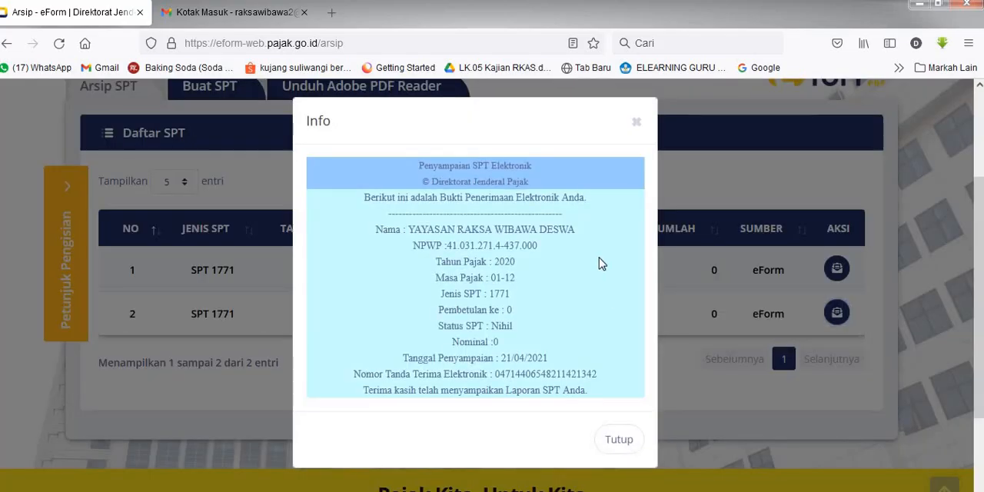
{"action": "left_click", "coordinate": [636, 123]}
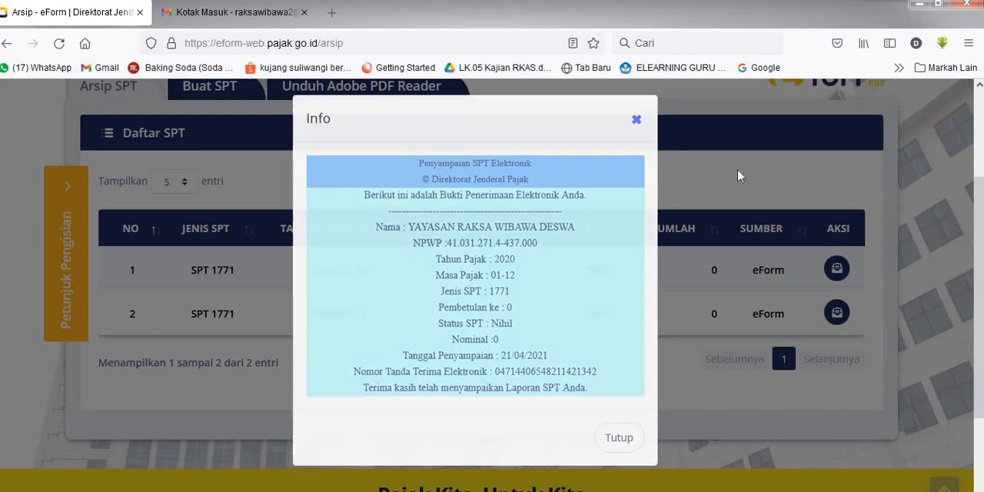
{"action": "left_click", "coordinate": [837, 269]}
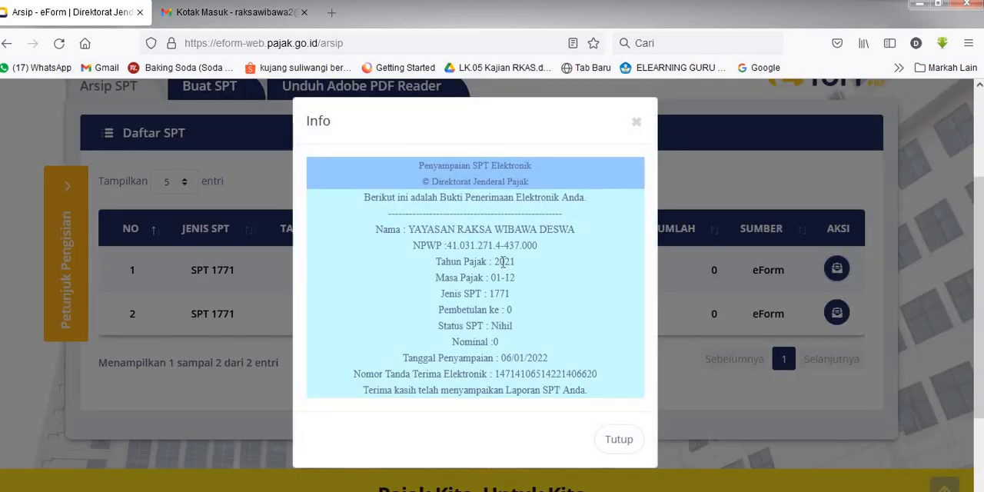
{"action": "left_click", "coordinate": [635, 123]}
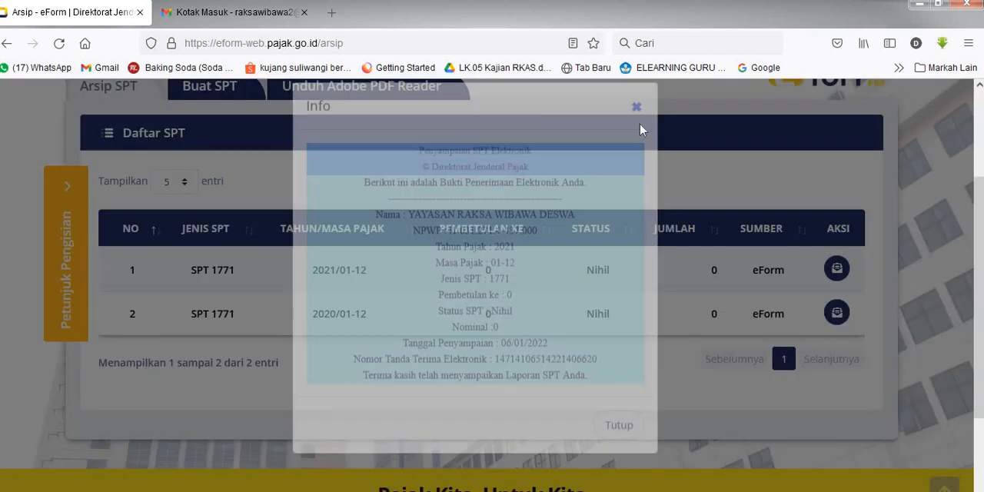
Step: Start a new SPT 1771 form with tax year 2021 and SPT status Normal
{"action": "scroll", "coordinate": [330, 222], "scroll_direction": "up", "scroll_amount": 1}
{"action": "scroll", "coordinate": [310, 242], "scroll_direction": "up", "scroll_amount": 1}
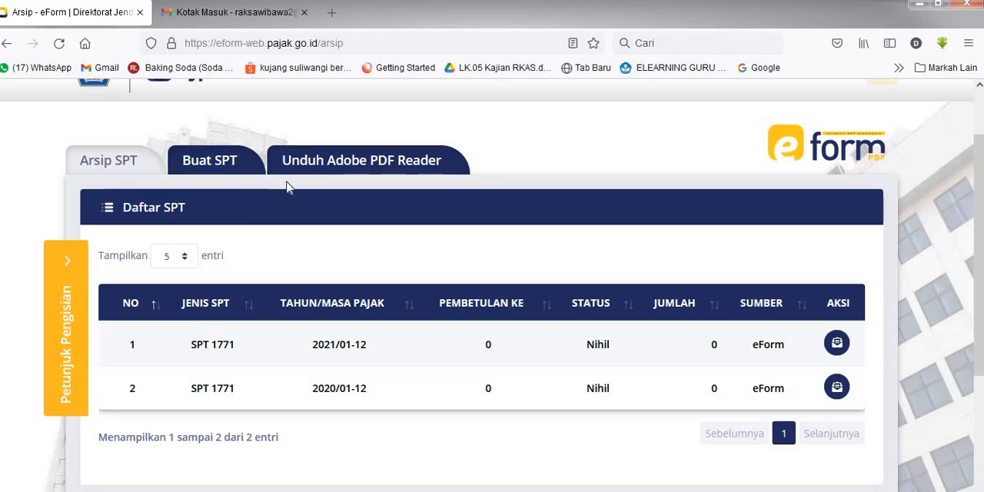
{"action": "left_click", "coordinate": [222, 163]}
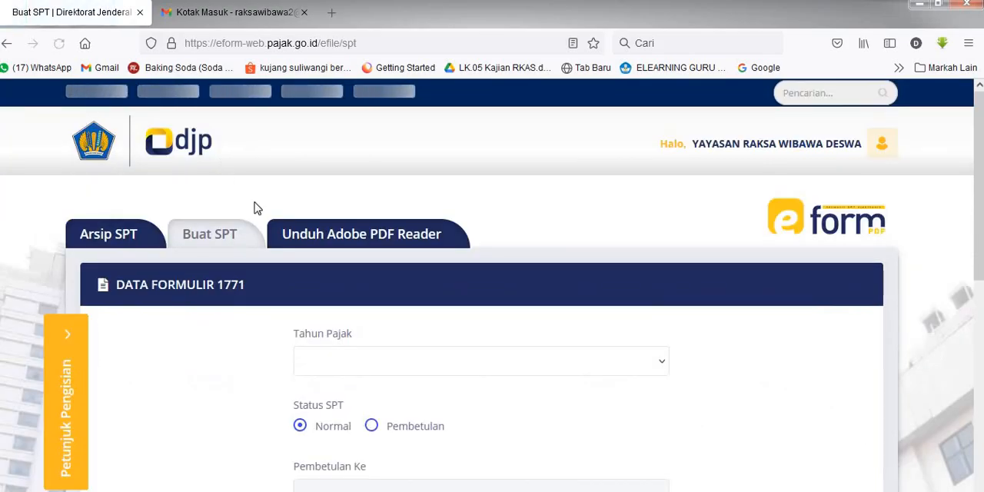
{"action": "scroll", "coordinate": [338, 265], "scroll_direction": "down", "scroll_amount": 3}
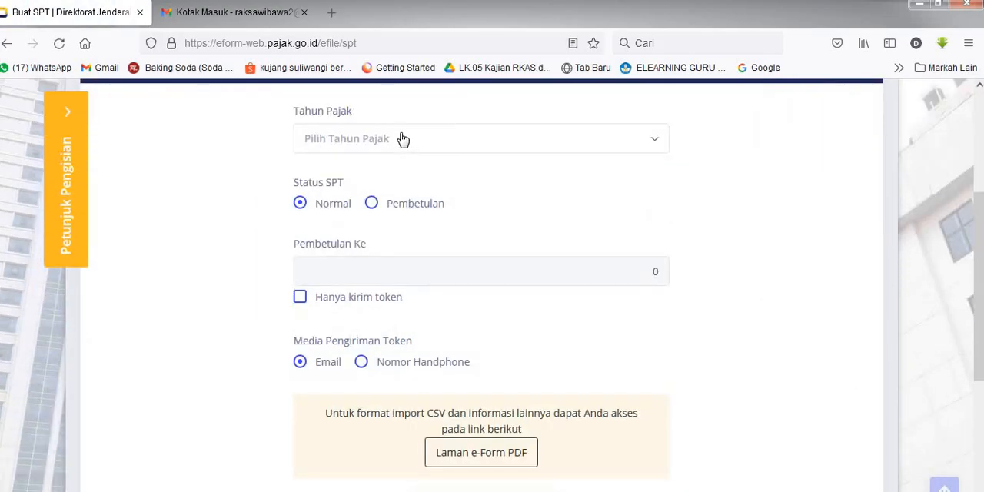
{"action": "left_click", "coordinate": [479, 144]}
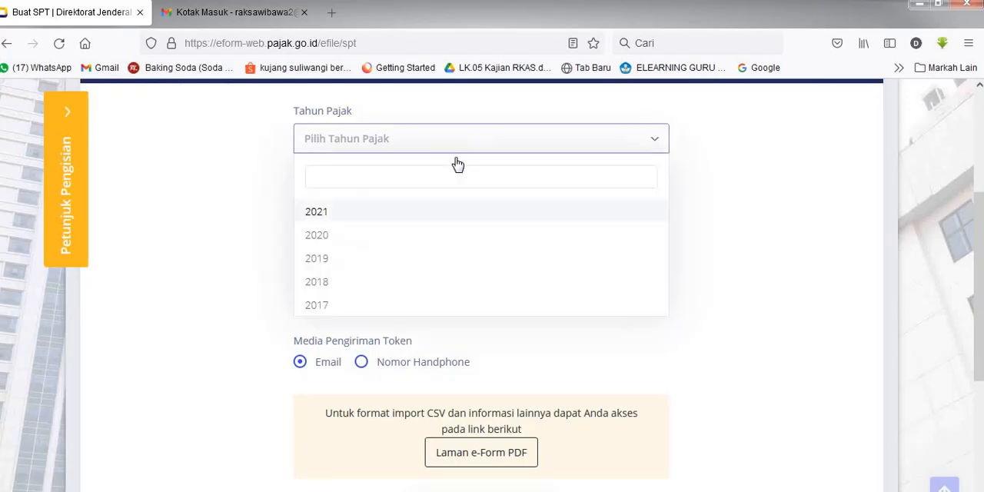
{"action": "left_click", "coordinate": [389, 216]}
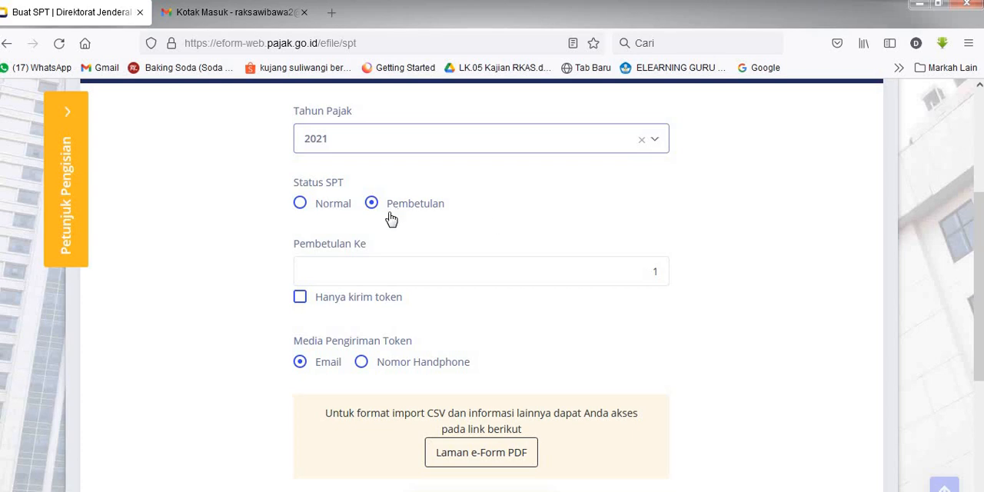
{"action": "left_click", "coordinate": [299, 204]}
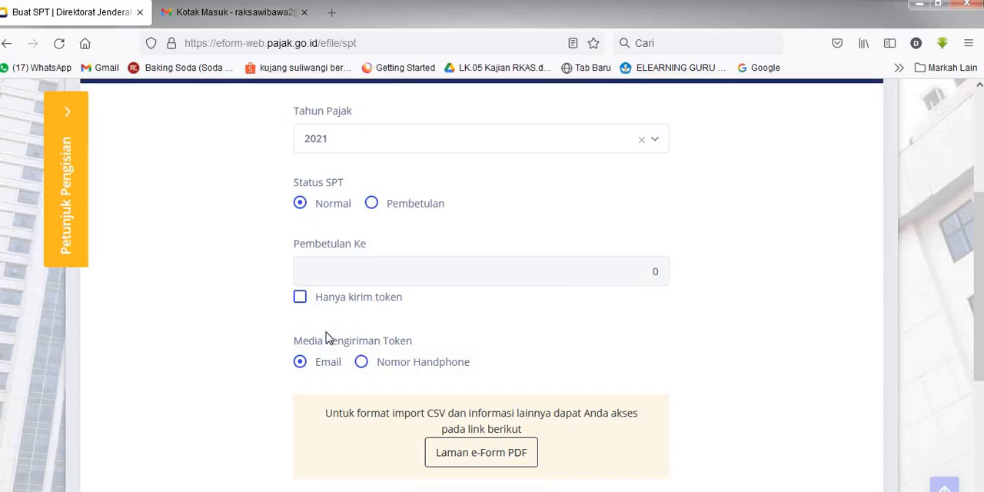
Step: Examine the Form 1771 request settings, including the correction number, token delivery medium and submission option
{"action": "scroll", "coordinate": [315, 367], "scroll_direction": "down", "scroll_amount": 1}
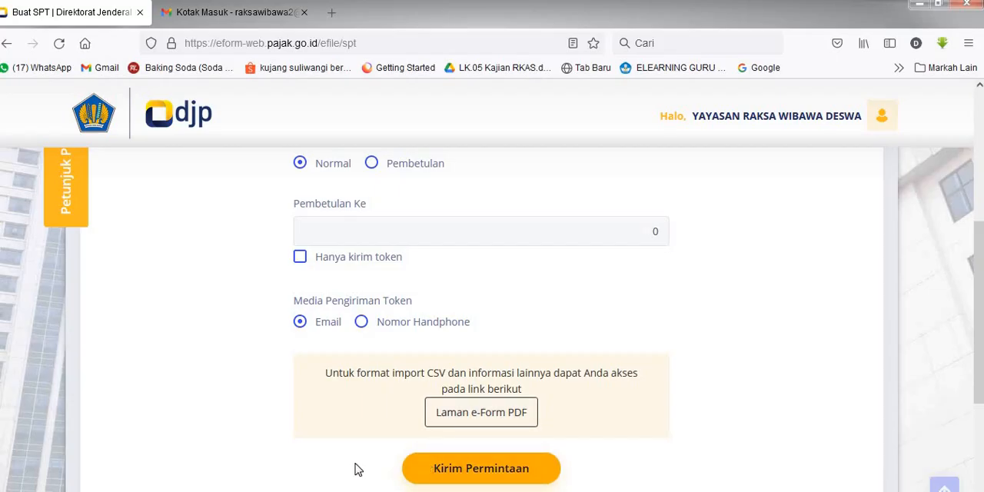
{"action": "scroll", "coordinate": [312, 442], "scroll_direction": "up", "scroll_amount": 2}
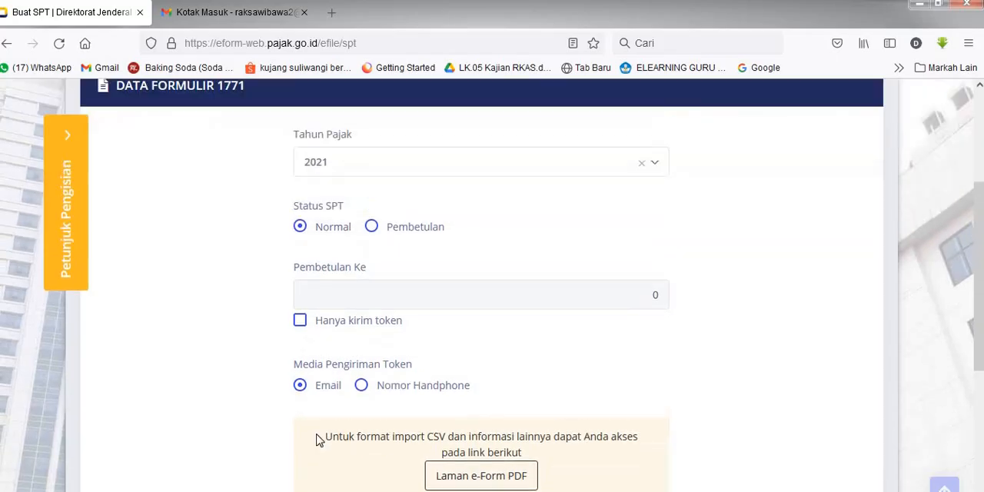
{"action": "scroll", "coordinate": [319, 440], "scroll_direction": "up", "scroll_amount": 3}
{"action": "scroll", "coordinate": [380, 404], "scroll_direction": "down", "scroll_amount": 4}
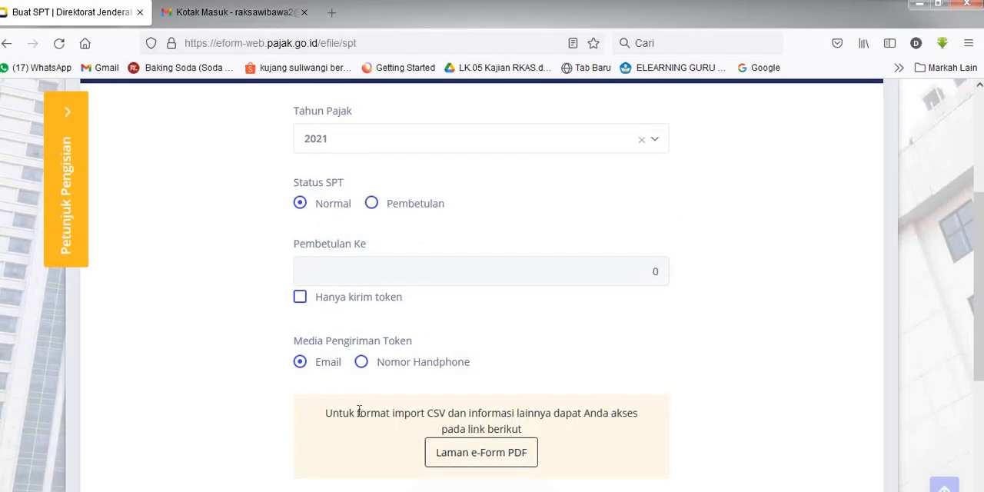
{"action": "scroll", "coordinate": [359, 411], "scroll_direction": "down", "scroll_amount": 3}
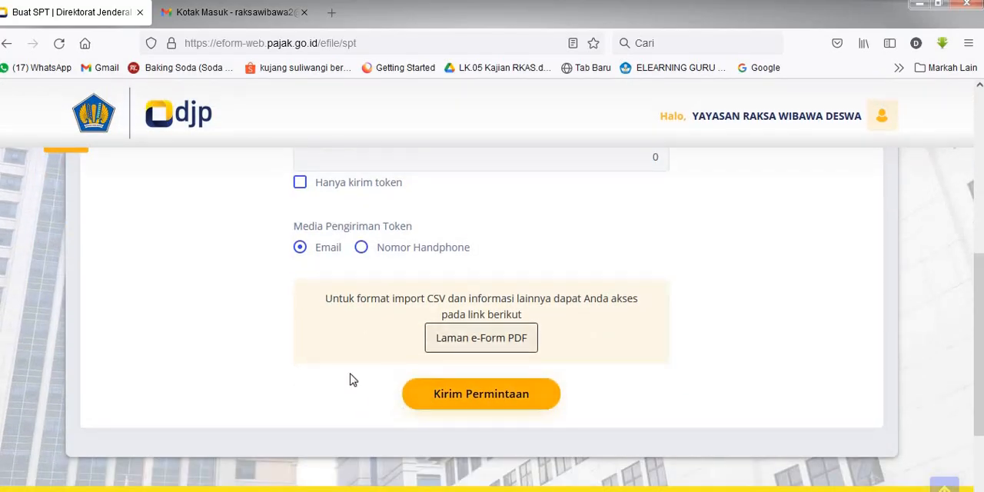
{"action": "scroll", "coordinate": [264, 386], "scroll_direction": "up", "scroll_amount": 7}
{"action": "scroll", "coordinate": [255, 389], "scroll_direction": "up", "scroll_amount": 1}
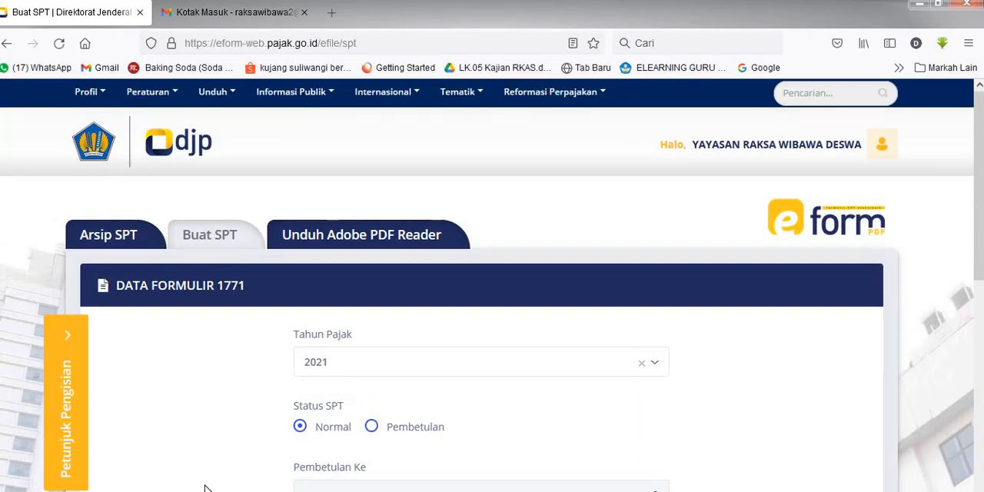
Step: Switch to Gmail, read the [e-Form] Bukti Penerimaan Elektronik message and return to the inbox
{"action": "mouse_move", "coordinate": [91, 490]}
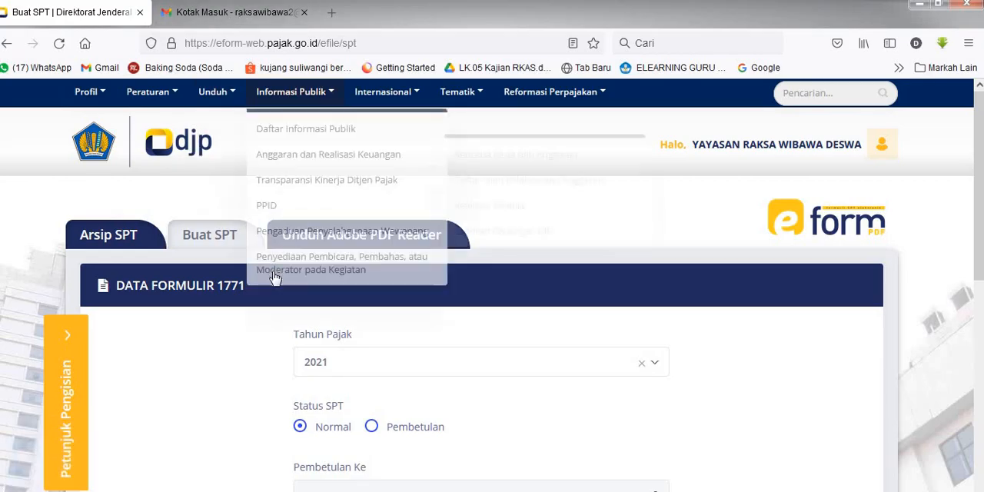
{"action": "left_click", "coordinate": [264, 15]}
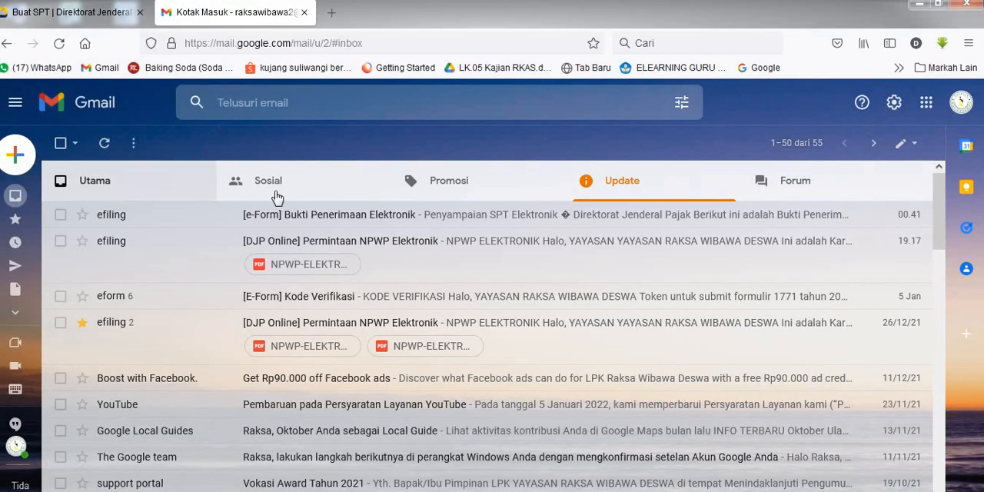
{"action": "left_click", "coordinate": [489, 215]}
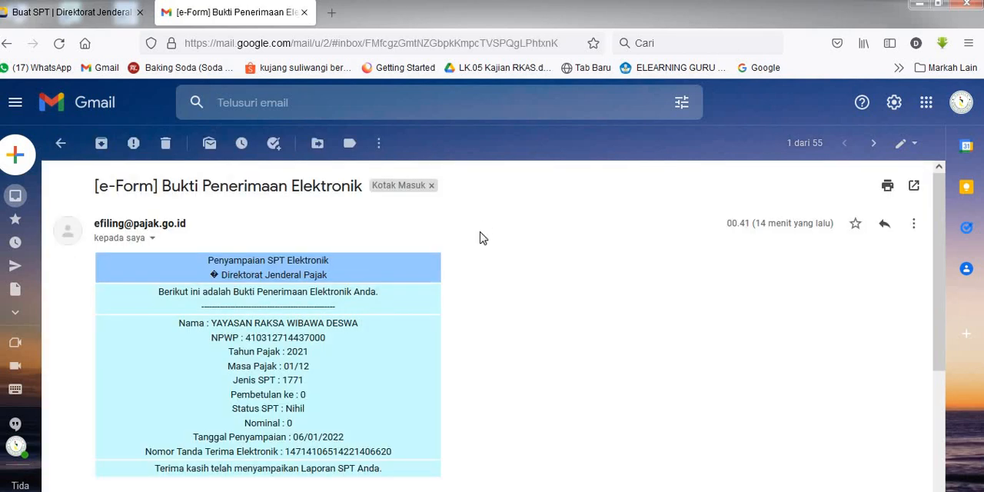
{"action": "scroll", "coordinate": [107, 238], "scroll_direction": "down", "scroll_amount": 3}
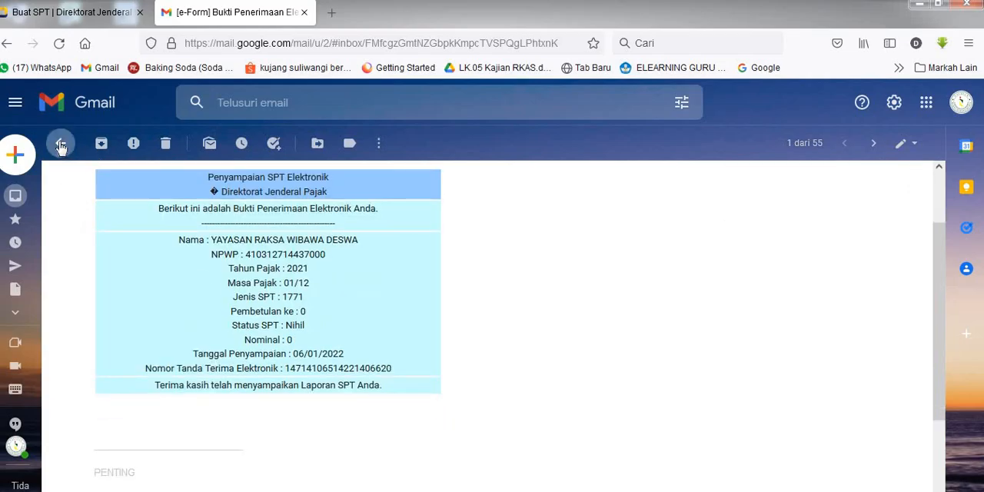
{"action": "left_click", "coordinate": [60, 143]}
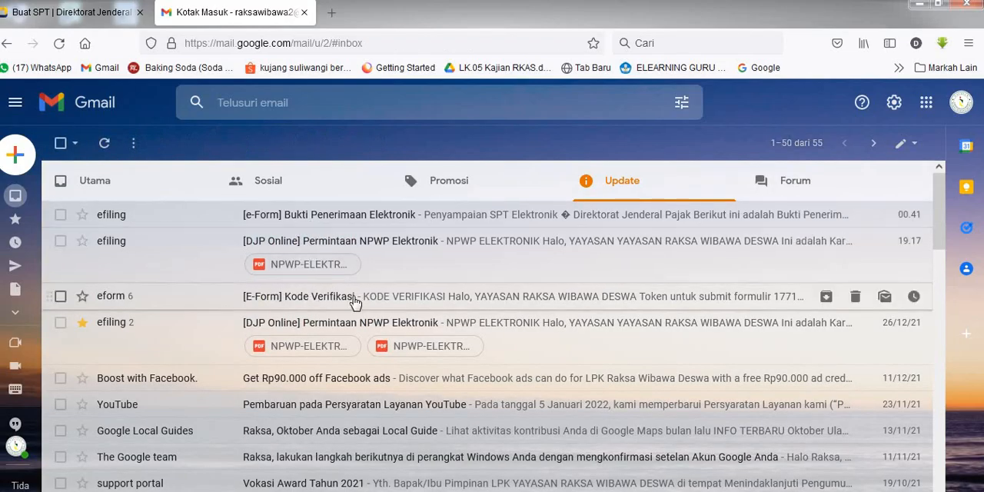
Step: Open the [E-Form] Kode Verifikasi conversation and expand the latest message to read the Form 1771 submission token
{"action": "left_click", "coordinate": [448, 297]}
{"action": "scroll", "coordinate": [163, 364], "scroll_direction": "down", "scroll_amount": 1}
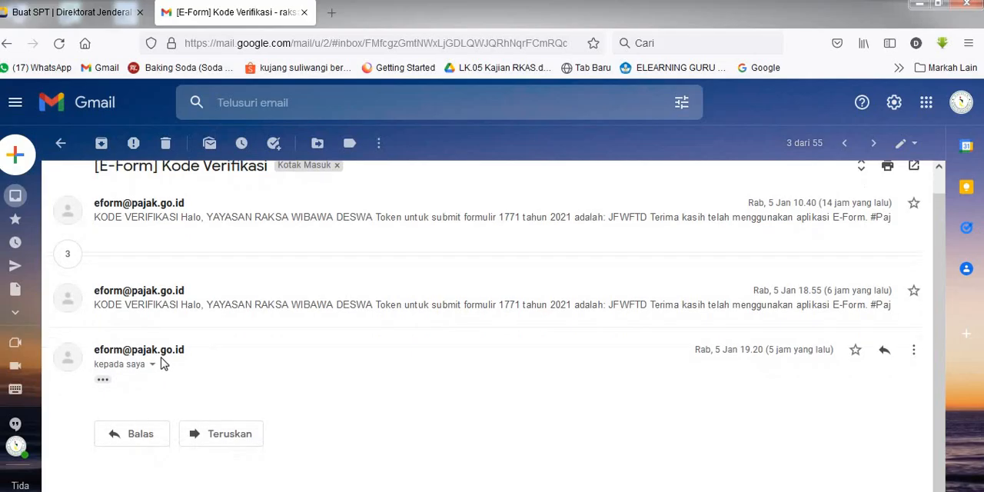
{"action": "left_click", "coordinate": [102, 382]}
{"action": "scroll", "coordinate": [457, 352], "scroll_direction": "down", "scroll_amount": 3}
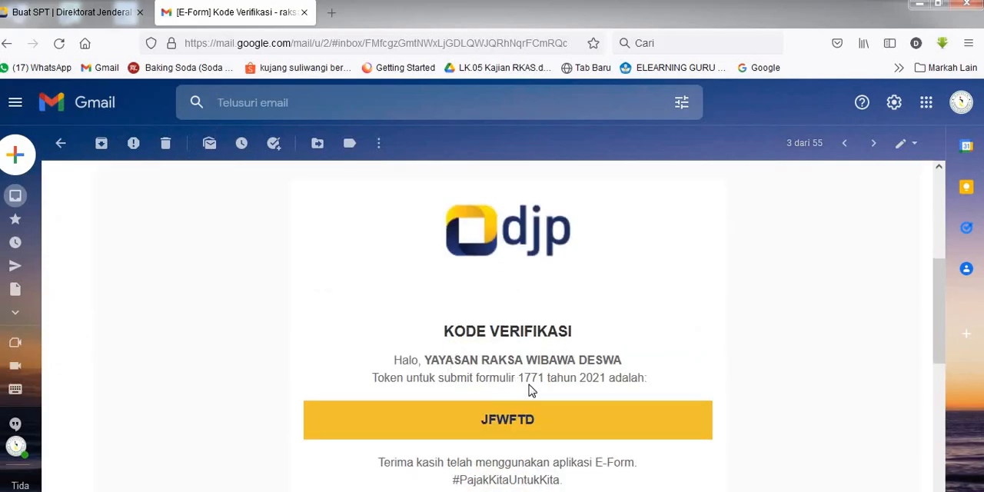
{"action": "scroll", "coordinate": [473, 371], "scroll_direction": "down", "scroll_amount": 3}
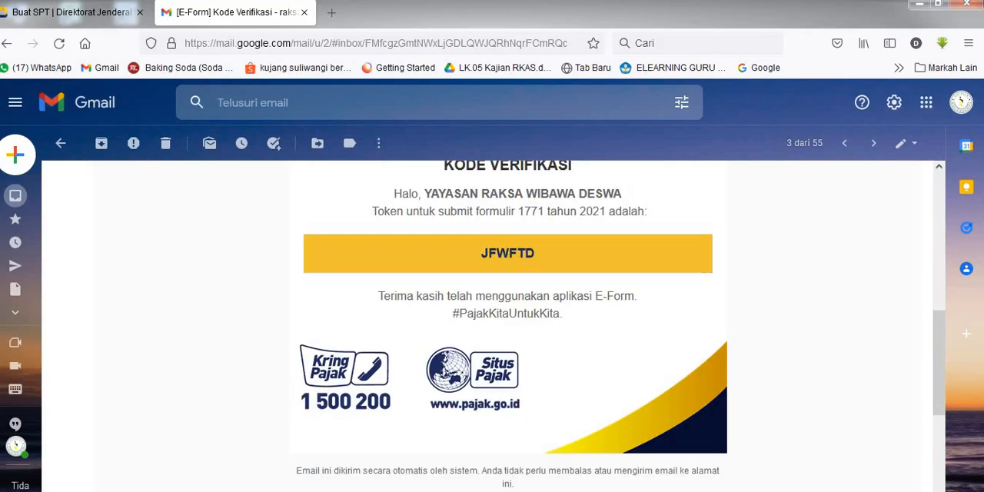
Step: Return to the Buat SPT page in the e-Form site and check the form from tax year to request submission
{"action": "left_click", "coordinate": [63, 6]}
{"action": "scroll", "coordinate": [237, 318], "scroll_direction": "down", "scroll_amount": 3}
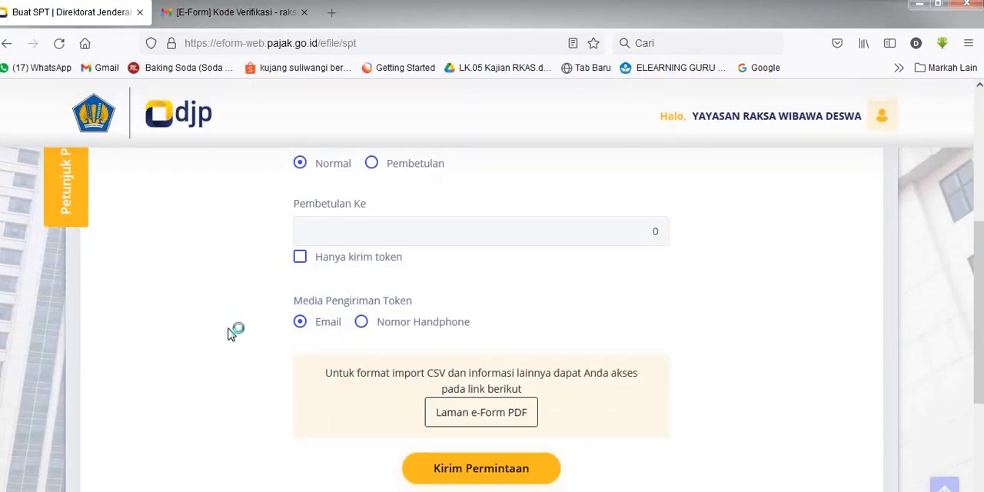
{"action": "scroll", "coordinate": [231, 331], "scroll_direction": "up", "scroll_amount": 2}
{"action": "scroll", "coordinate": [263, 208], "scroll_direction": "down", "scroll_amount": 3}
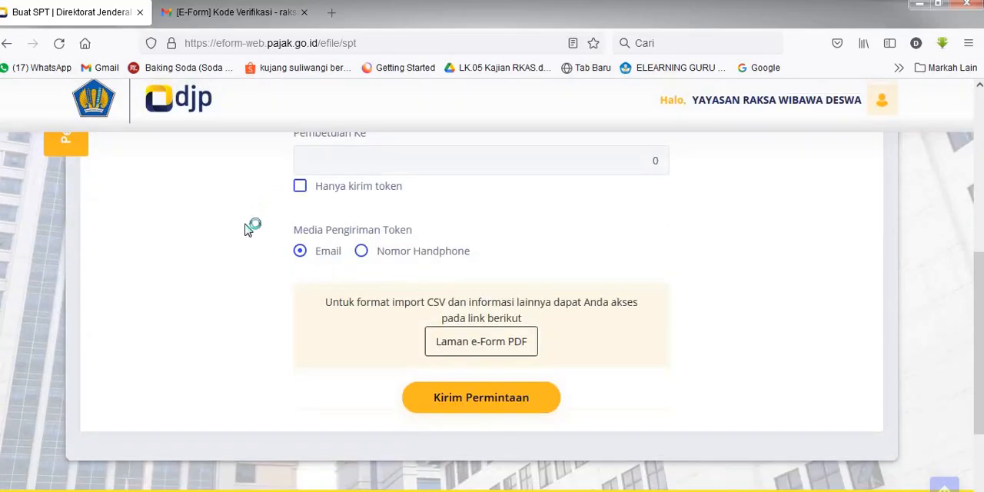
{"action": "scroll", "coordinate": [248, 228], "scroll_direction": "down", "scroll_amount": 2}
{"action": "scroll", "coordinate": [253, 226], "scroll_direction": "up", "scroll_amount": 6}
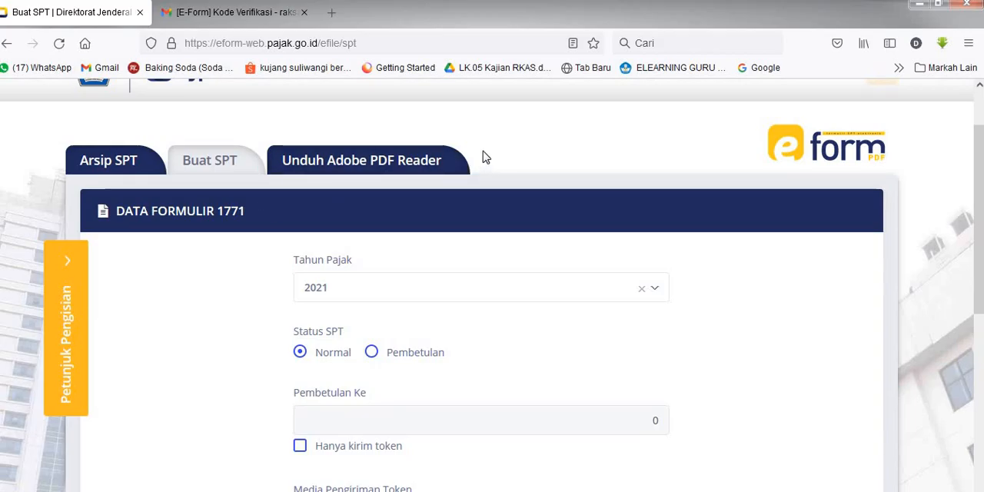
Step: Open the e-Form page for downloading a PDF reader and follow its link to Adobe Acrobat Reader DC
{"action": "left_click", "coordinate": [364, 168]}
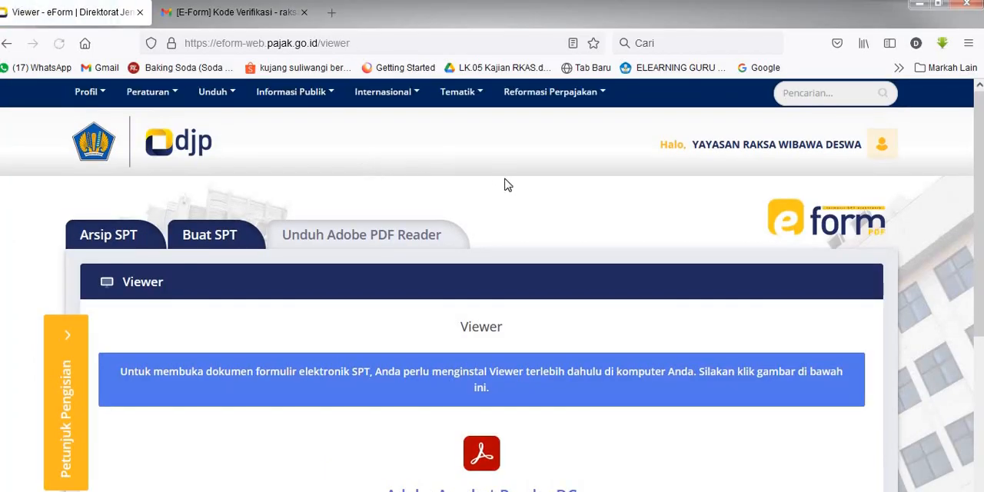
{"action": "scroll", "coordinate": [505, 198], "scroll_direction": "down", "scroll_amount": 2}
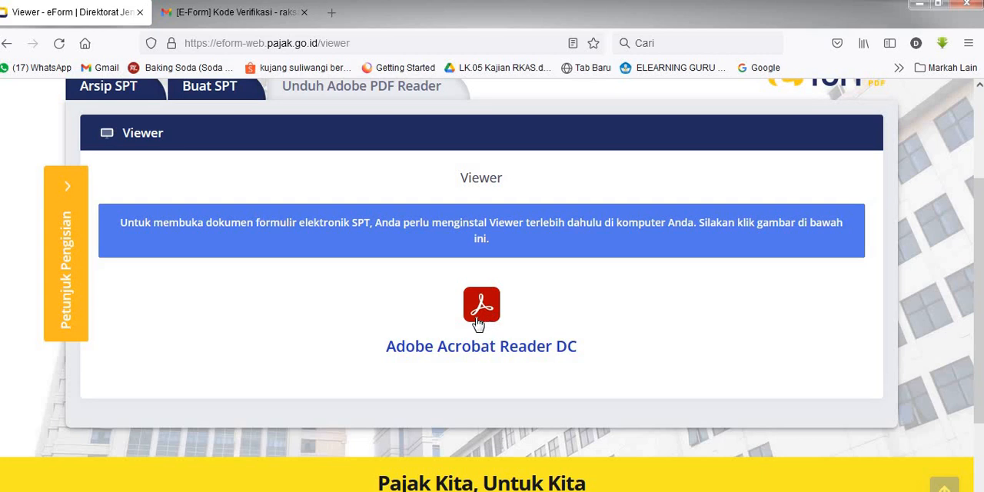
{"action": "left_click", "coordinate": [478, 325]}
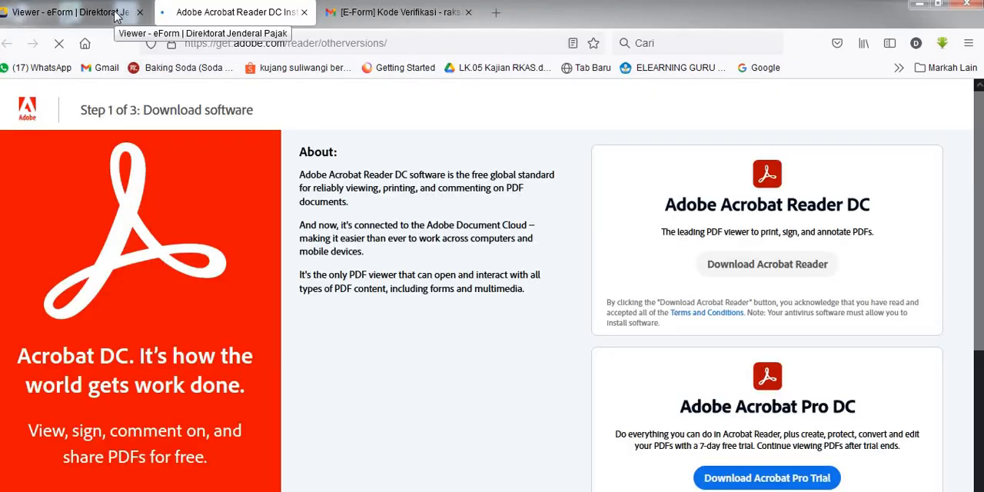
Step: Review the e-Form viewer installation notice and the Adobe Acrobat Reader DC download page, ending on the e-Form viewer page
{"action": "left_click", "coordinate": [123, 16]}
{"action": "scroll", "coordinate": [246, 253], "scroll_direction": "up", "scroll_amount": 3}
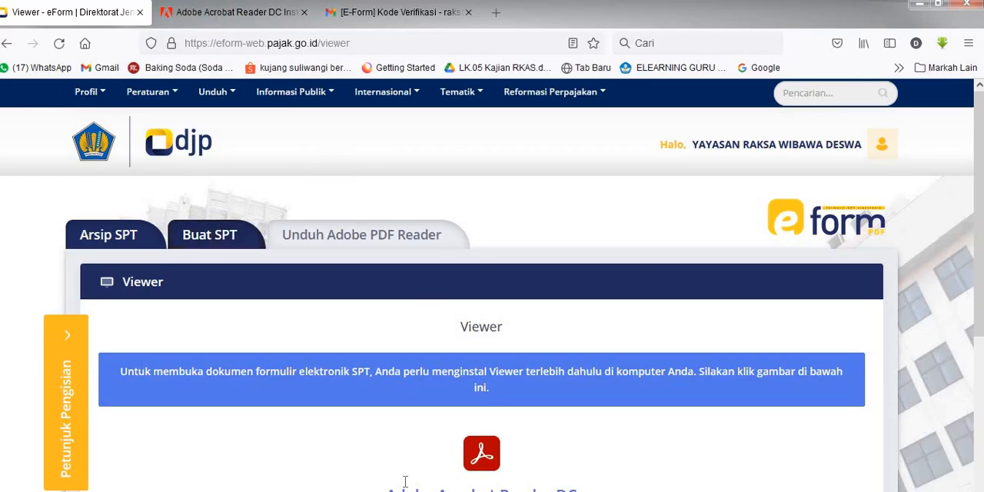
{"action": "scroll", "coordinate": [362, 382], "scroll_direction": "down", "scroll_amount": 1}
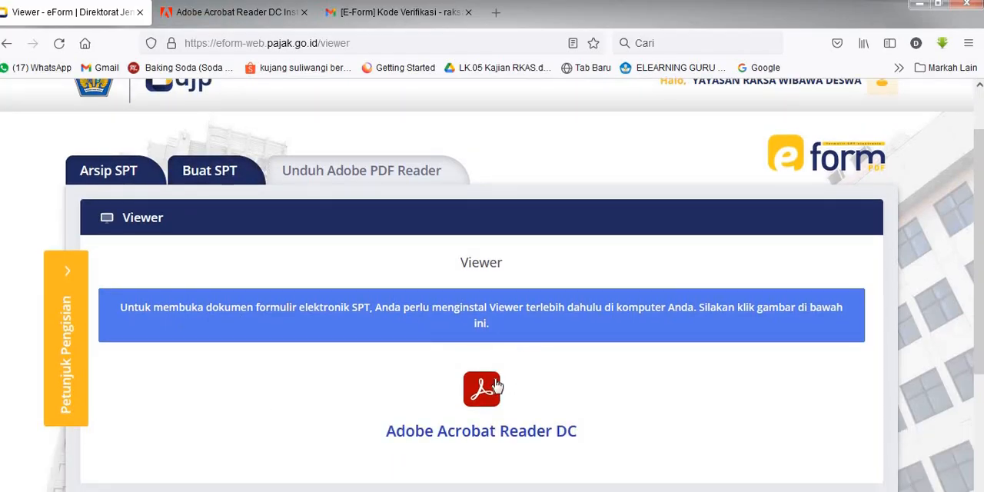
{"action": "scroll", "coordinate": [461, 384], "scroll_direction": "down", "scroll_amount": 2}
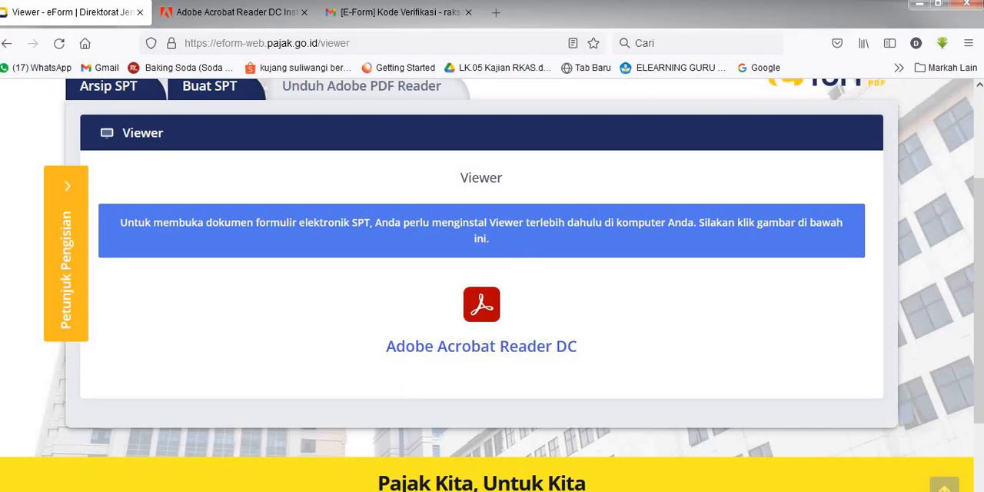
{"action": "left_click", "coordinate": [254, 15]}
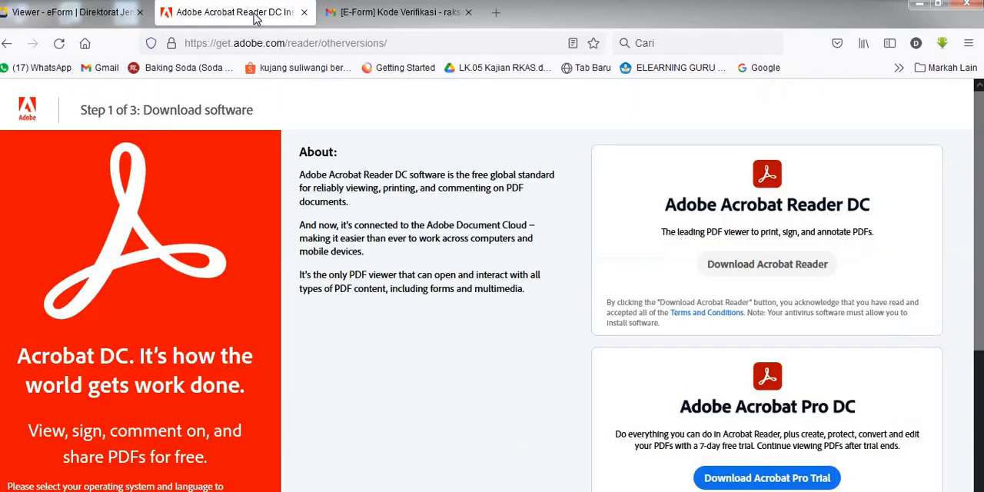
{"action": "left_click", "coordinate": [108, 11]}
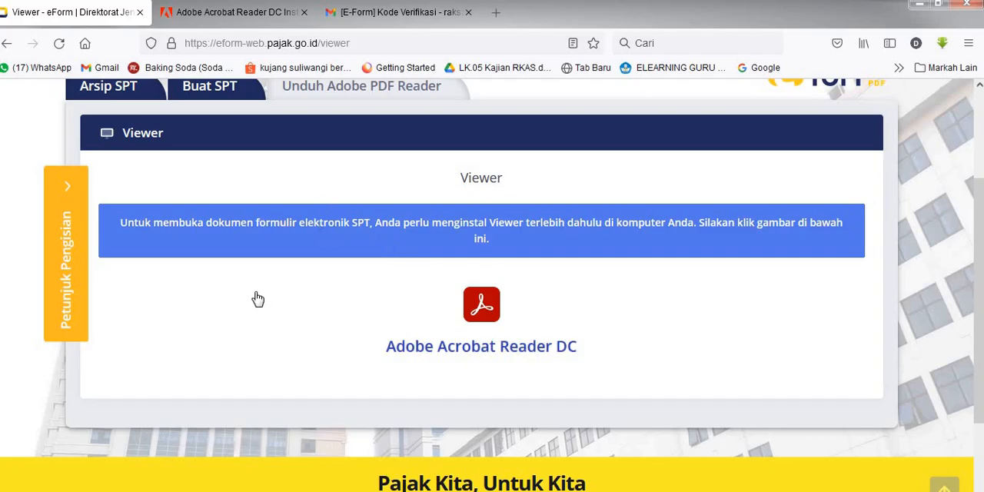
Step: On the Adobe Acrobat Reader DC download page, choose Windows 7, English and Reader DC 2021.007.20099 English for Windows
{"action": "scroll", "coordinate": [249, 286], "scroll_direction": "up", "scroll_amount": 2}
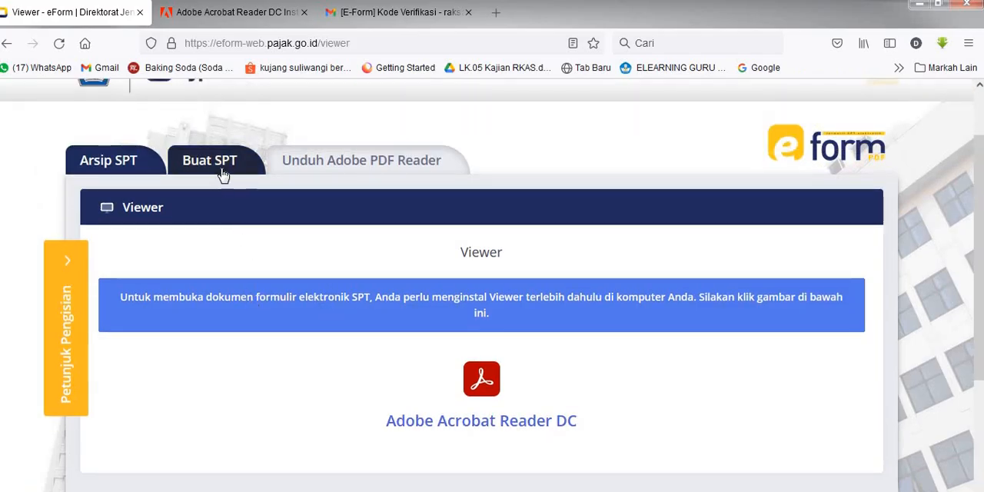
{"action": "left_click", "coordinate": [246, 13]}
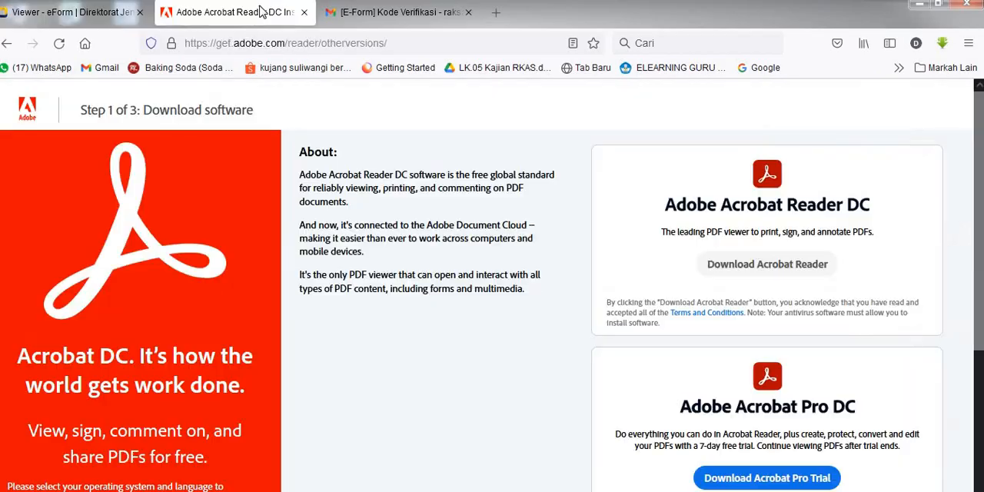
{"action": "scroll", "coordinate": [185, 408], "scroll_direction": "down", "scroll_amount": 3}
{"action": "scroll", "coordinate": [185, 407], "scroll_direction": "down", "scroll_amount": 1}
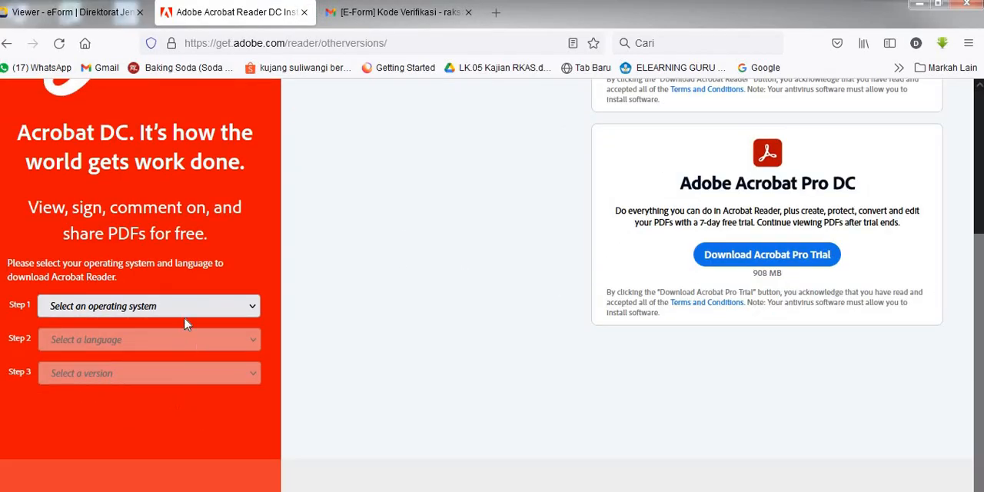
{"action": "left_click", "coordinate": [186, 313]}
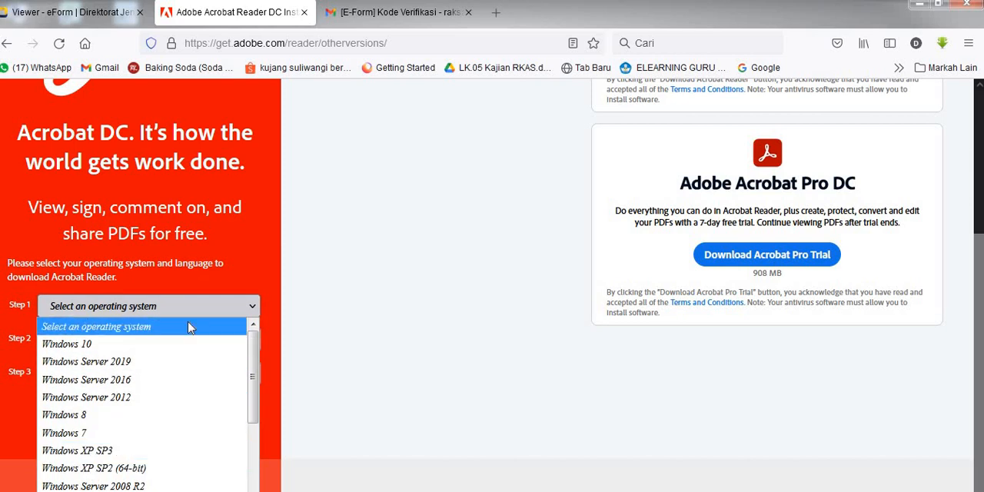
{"action": "left_click", "coordinate": [112, 435]}
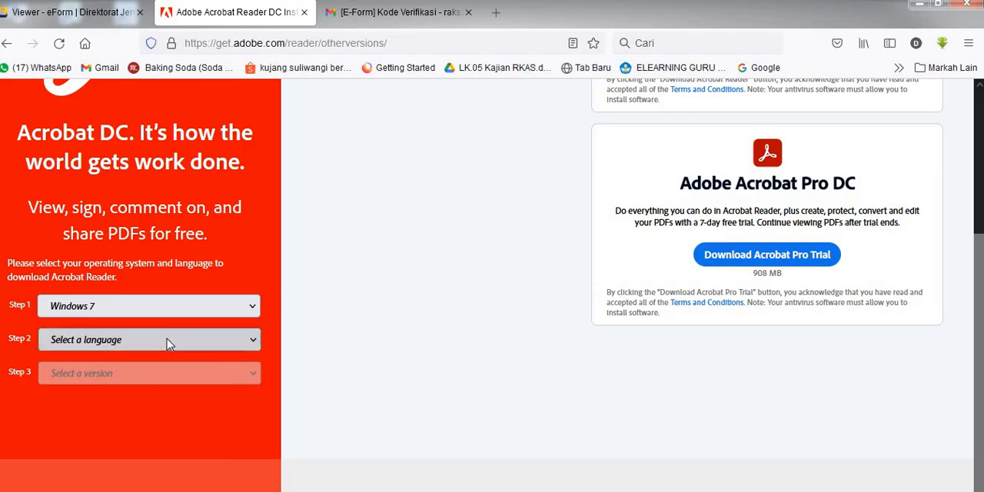
{"action": "left_click", "coordinate": [169, 342]}
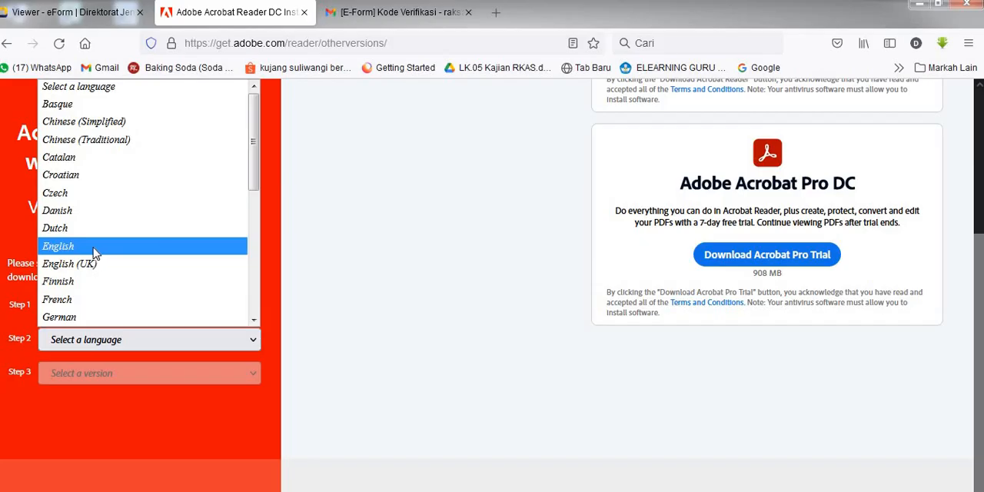
{"action": "left_click", "coordinate": [93, 248]}
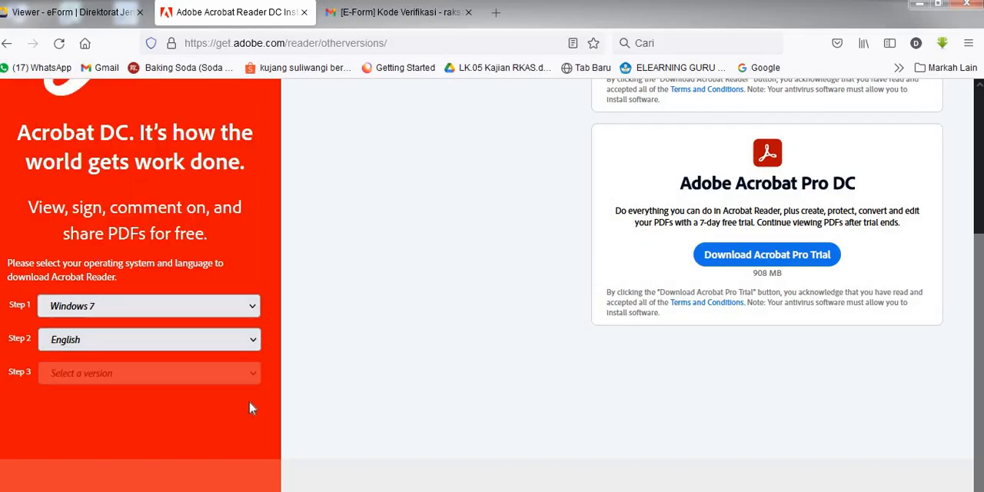
{"action": "left_click", "coordinate": [223, 375]}
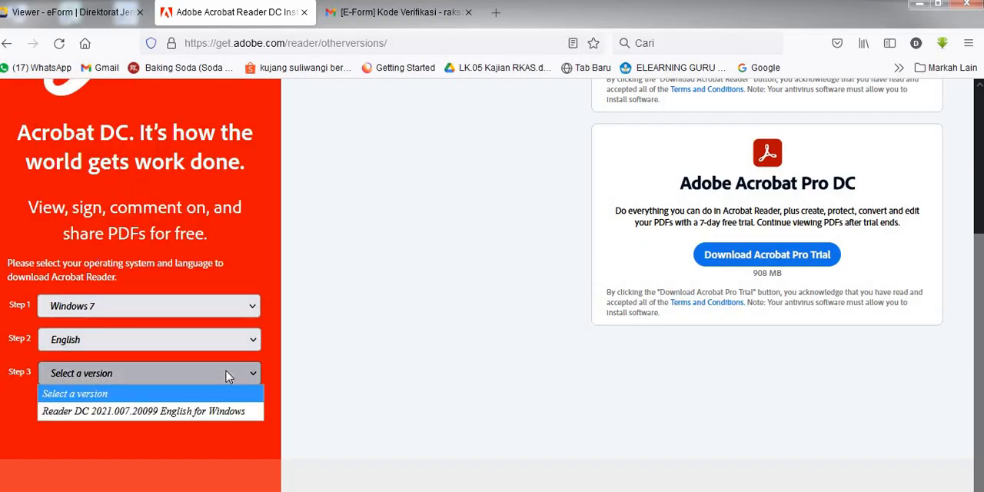
{"action": "left_click", "coordinate": [92, 411]}
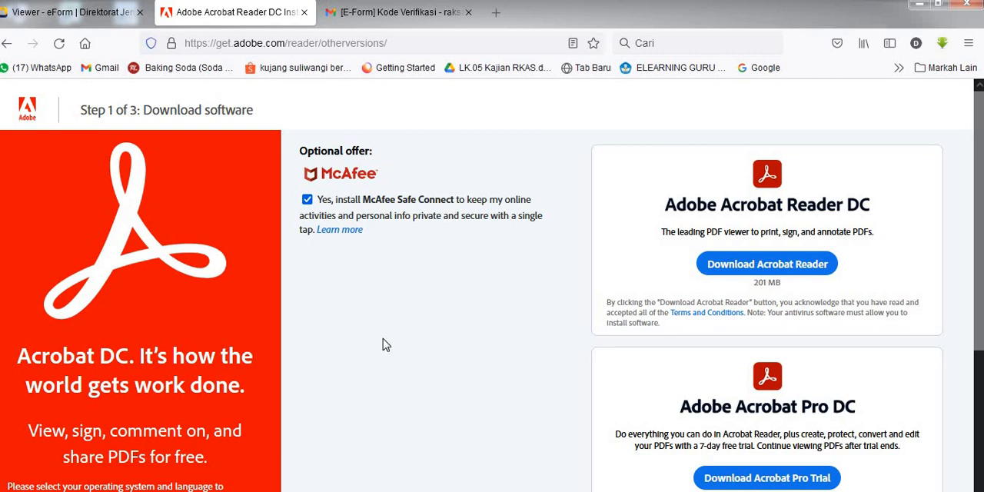
Step: Start the Adobe Acrobat Reader download and save the installer file readerdc_en_id_install.exe
{"action": "left_click", "coordinate": [308, 200]}
{"action": "left_click", "coordinate": [307, 201]}
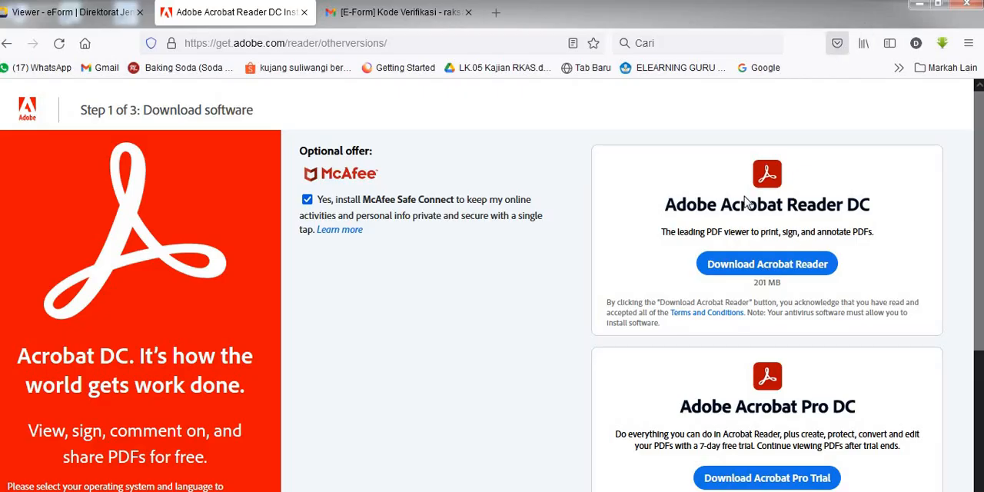
{"action": "left_click", "coordinate": [838, 44]}
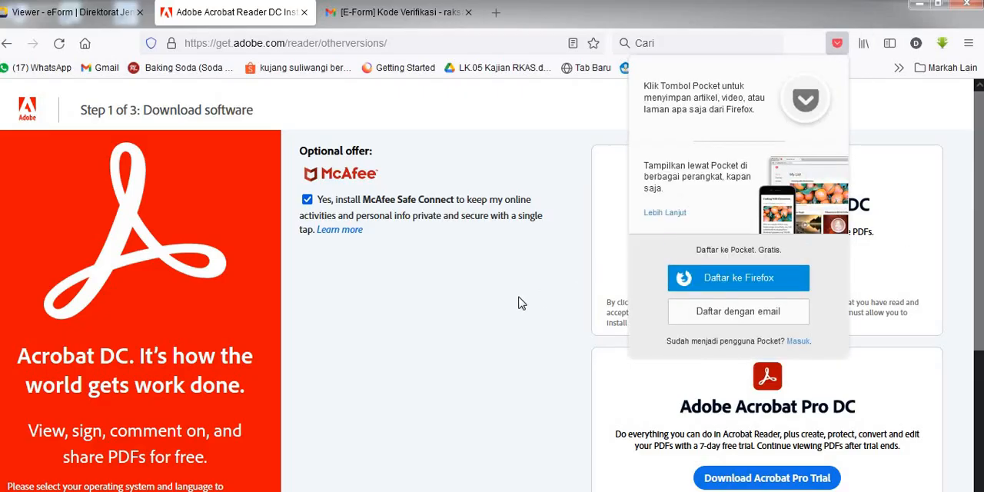
{"action": "left_click", "coordinate": [474, 314]}
{"action": "left_click", "coordinate": [773, 269]}
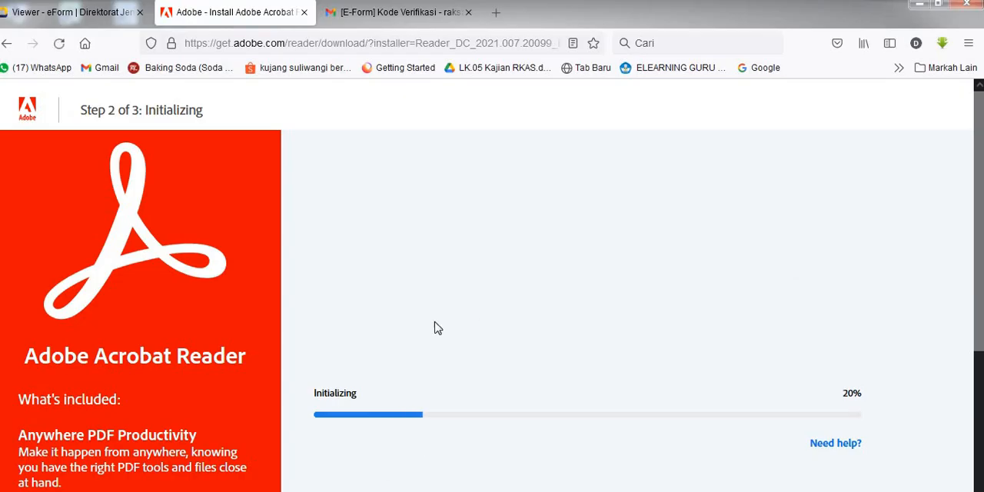
{"action": "scroll", "coordinate": [387, 384], "scroll_direction": "down", "scroll_amount": 3}
{"action": "scroll", "coordinate": [372, 304], "scroll_direction": "down", "scroll_amount": 1}
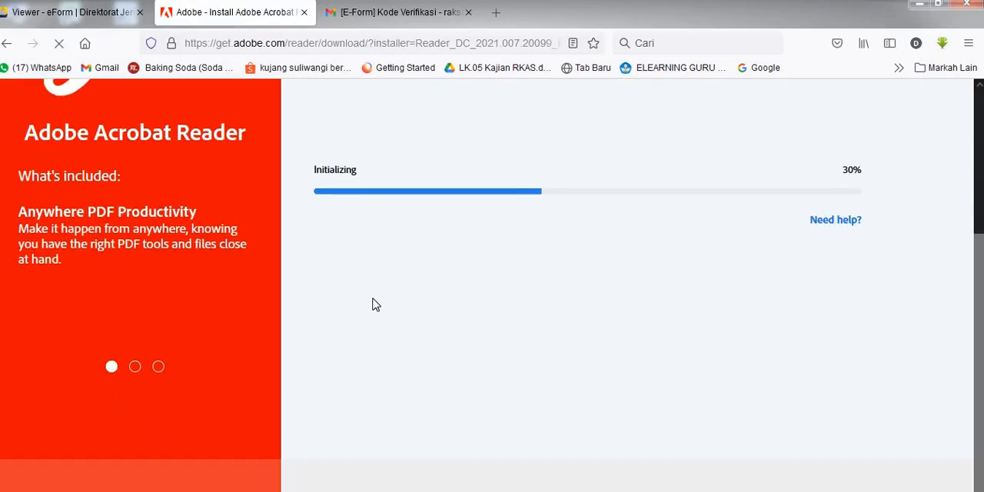
{"action": "scroll", "coordinate": [525, 285], "scroll_direction": "up", "scroll_amount": 1}
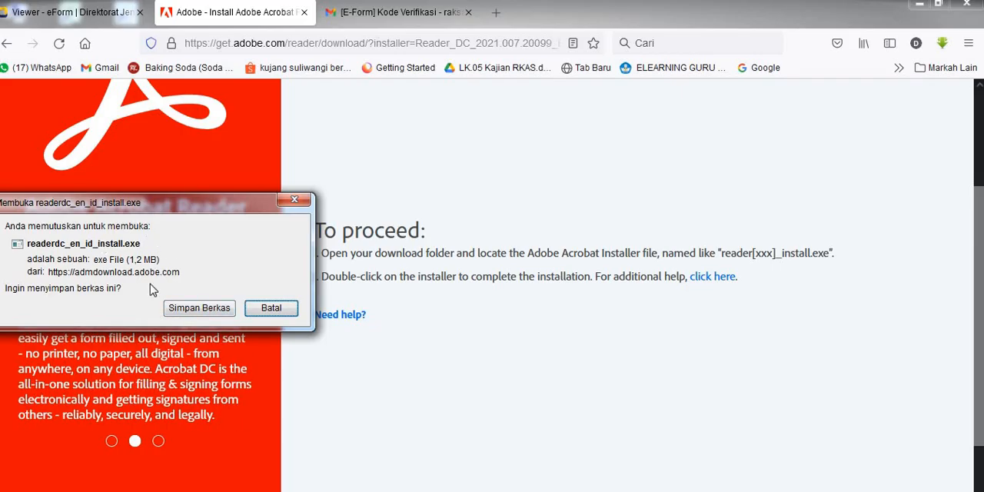
{"action": "left_click", "coordinate": [199, 307]}
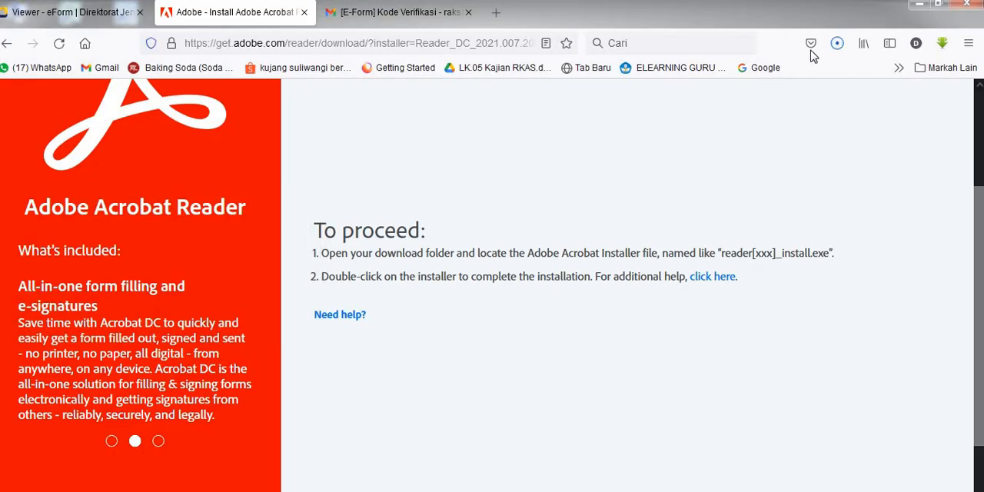
Step: Show the downloaded readerdc_en_id_install file in the Downloads folder and maximize the folder window
{"action": "left_click", "coordinate": [835, 44]}
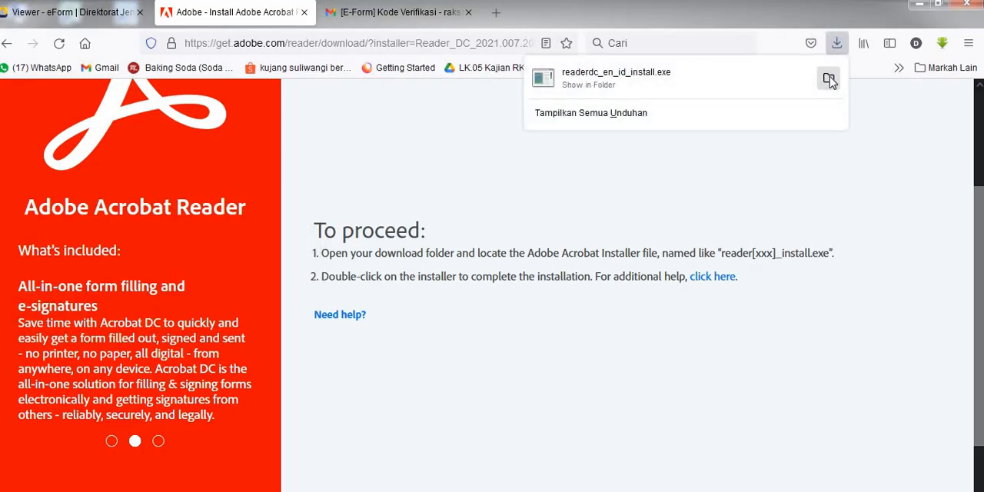
{"action": "left_click", "coordinate": [827, 78]}
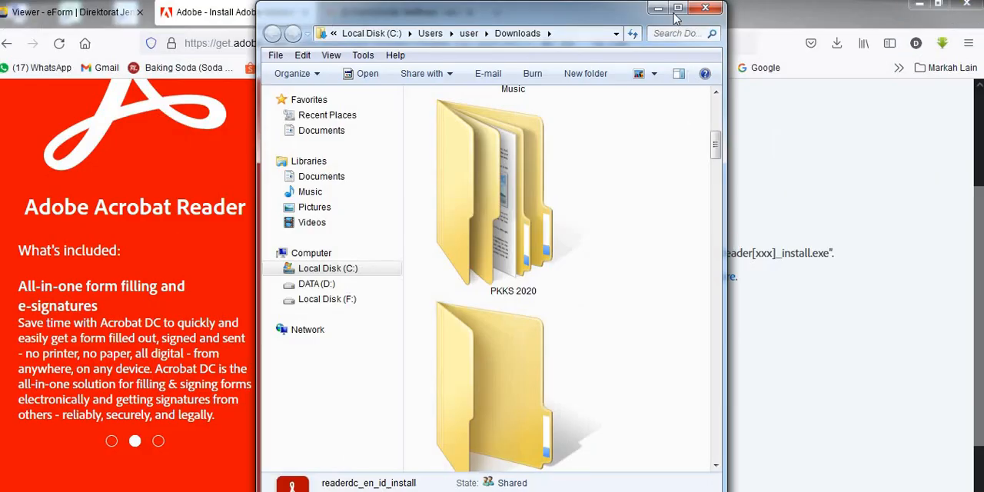
{"action": "left_click", "coordinate": [678, 8]}
{"action": "scroll", "coordinate": [578, 351], "scroll_direction": "down", "scroll_amount": 3}
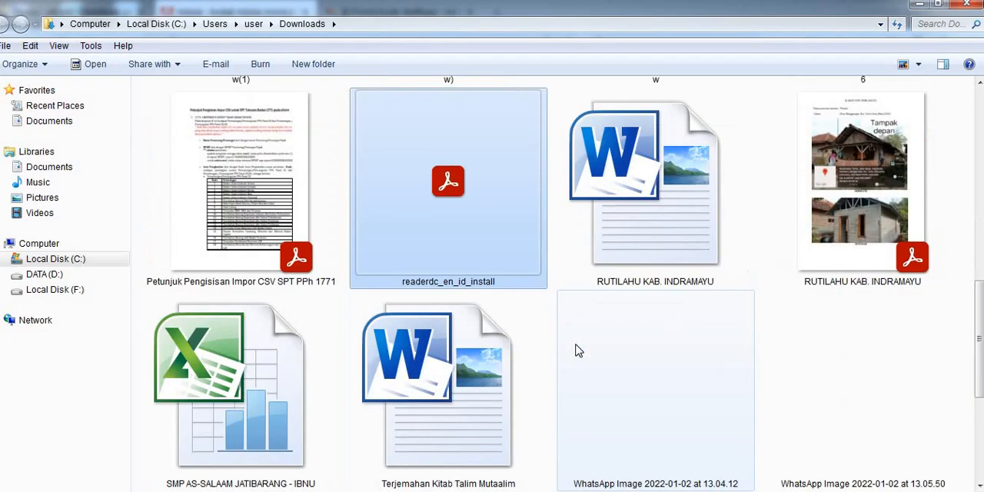
{"action": "scroll", "coordinate": [577, 350], "scroll_direction": "up", "scroll_amount": 3}
{"action": "scroll", "coordinate": [578, 351], "scroll_direction": "up", "scroll_amount": 3}
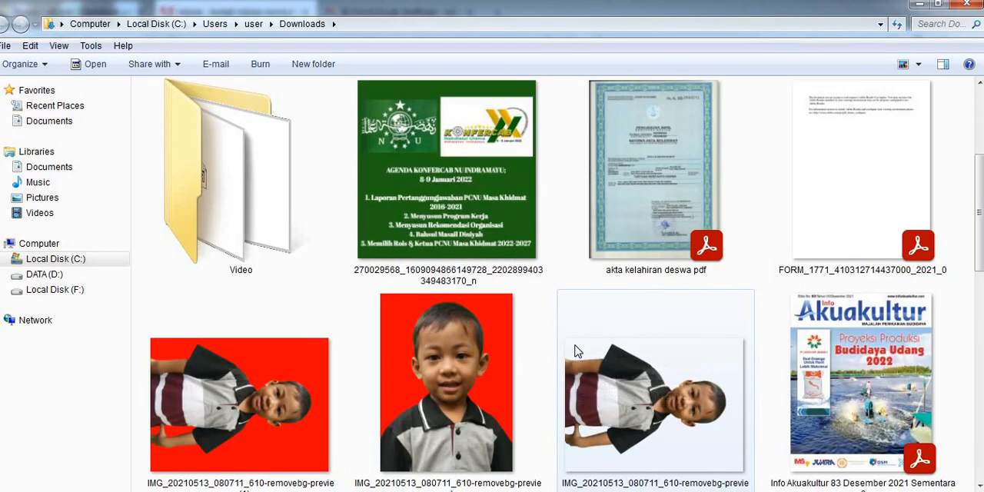
{"action": "scroll", "coordinate": [469, 378], "scroll_direction": "down", "scroll_amount": 3}
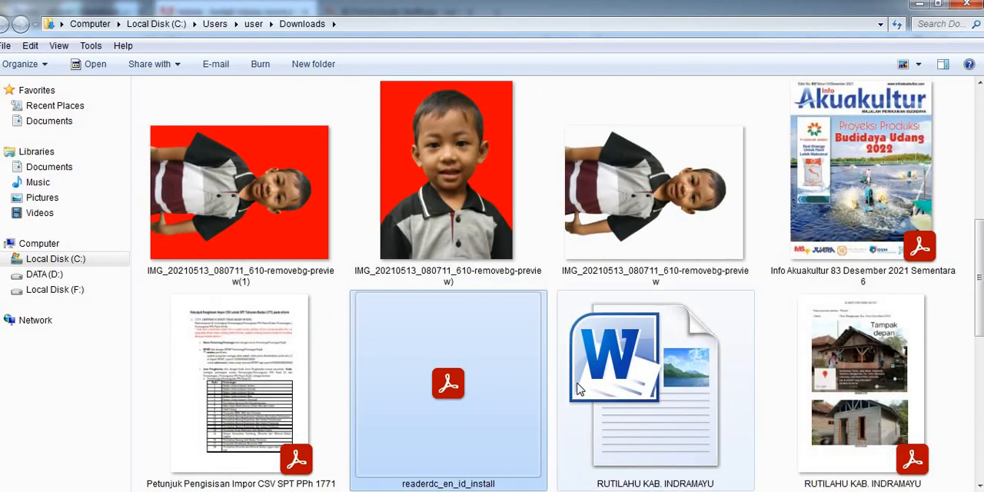
{"action": "mouse_move", "coordinate": [578, 389]}
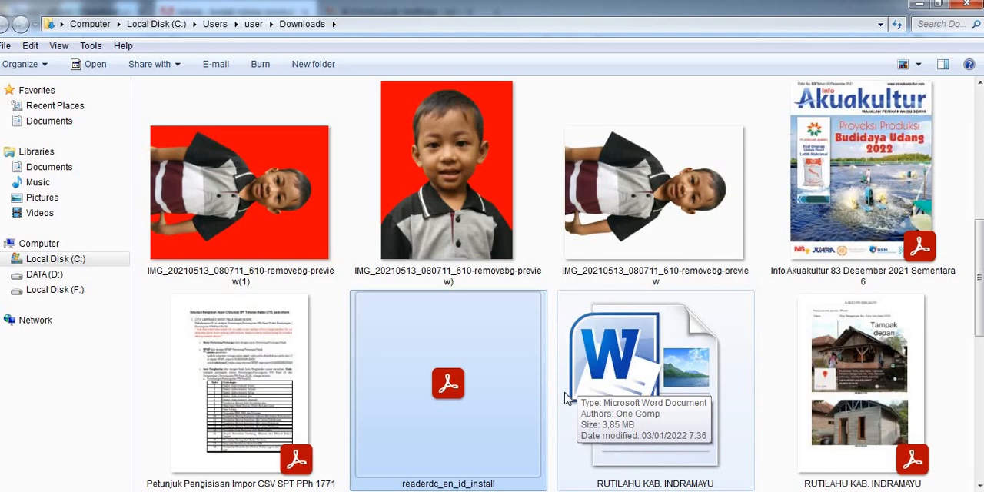
Step: Put a copy of the readerdc_en_id_install file in the 2021 folder under proposal > laporan pajak on Local Disk (F:)
{"action": "mouse_move", "coordinate": [268, 490]}
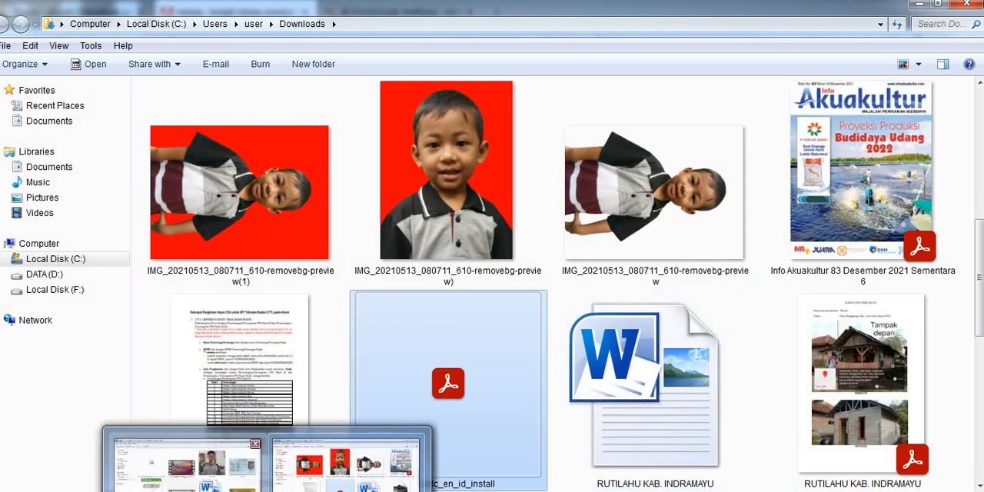
{"action": "left_click", "coordinate": [200, 481]}
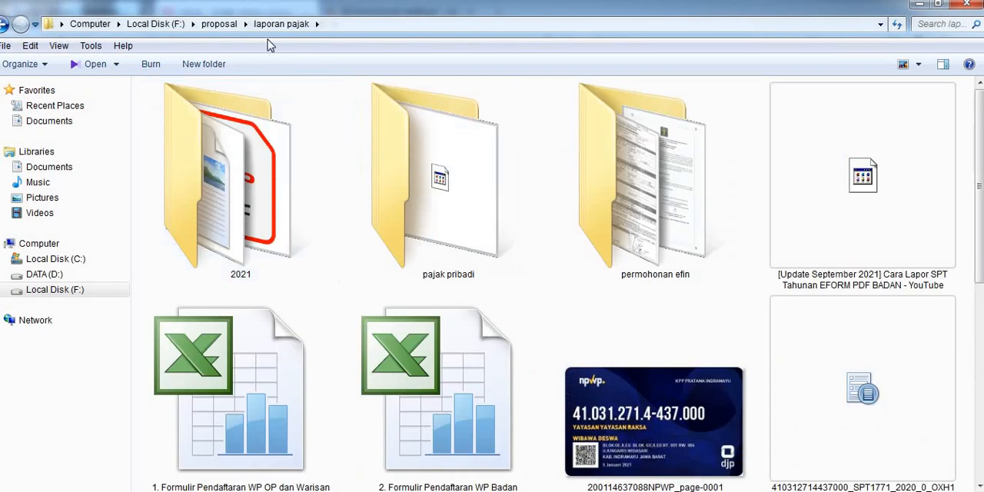
{"action": "double_click", "coordinate": [321, 275]}
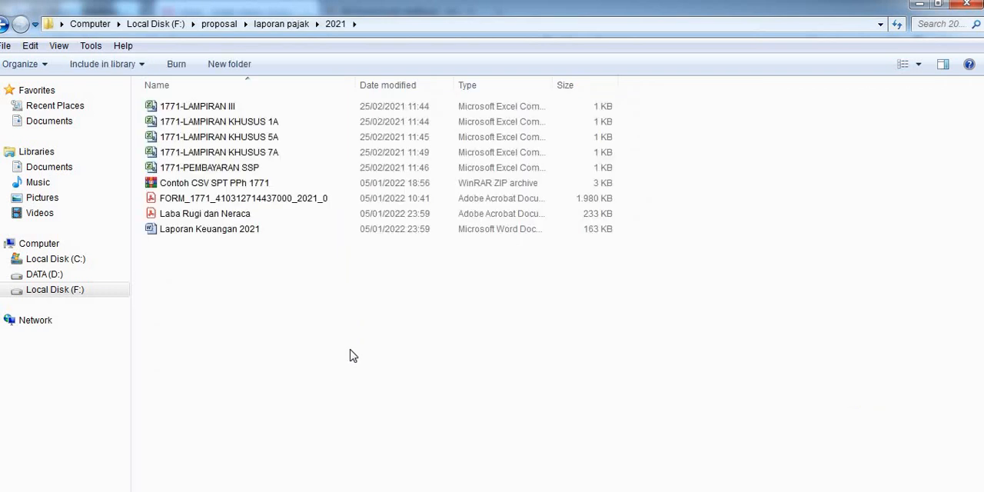
{"action": "key", "text": "ctrl+v"}
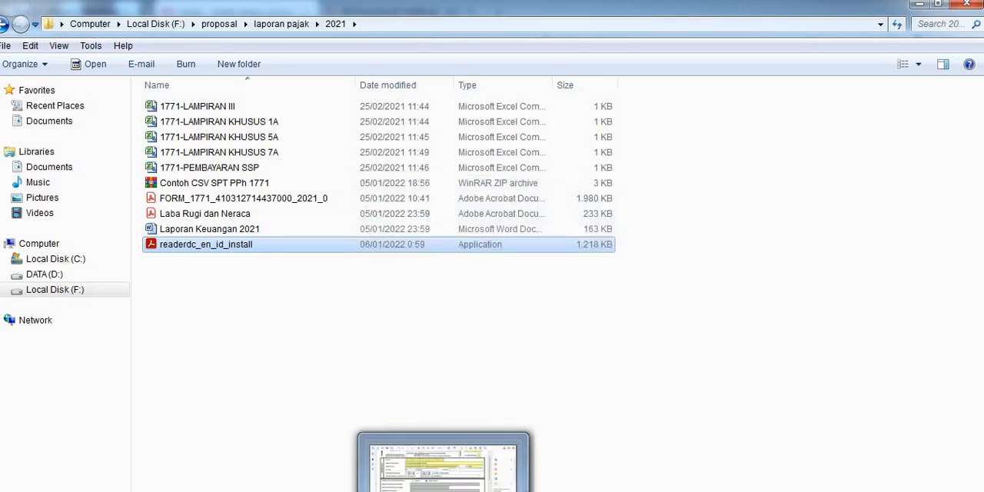
{"action": "left_click", "coordinate": [407, 484]}
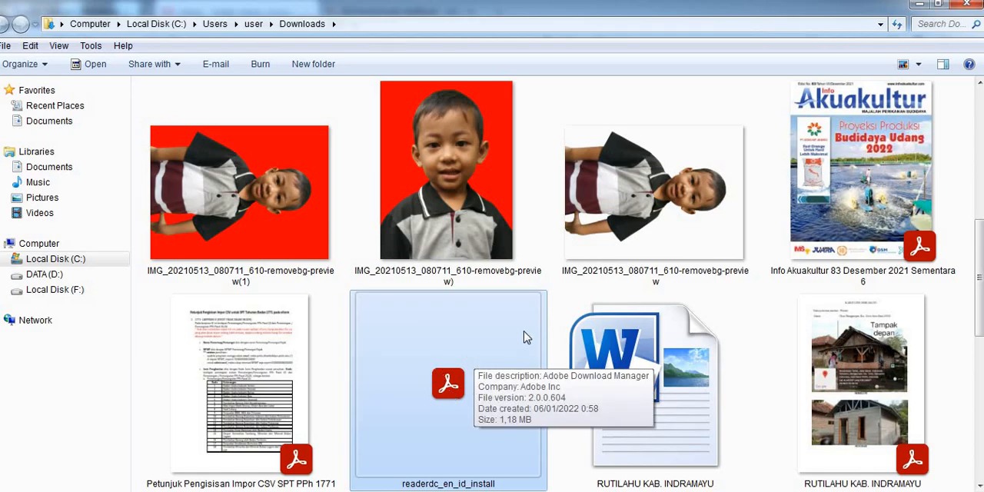
{"action": "right_click", "coordinate": [444, 338]}
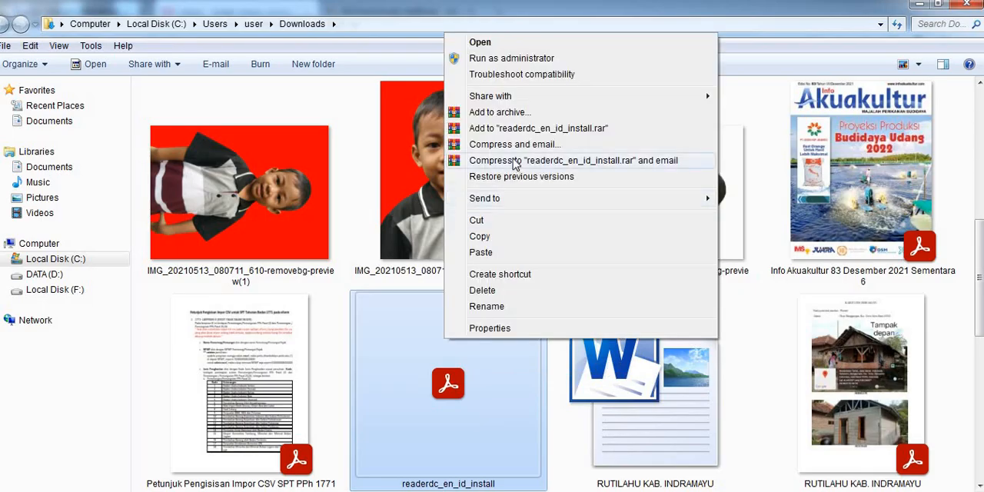
{"action": "left_click", "coordinate": [817, 21]}
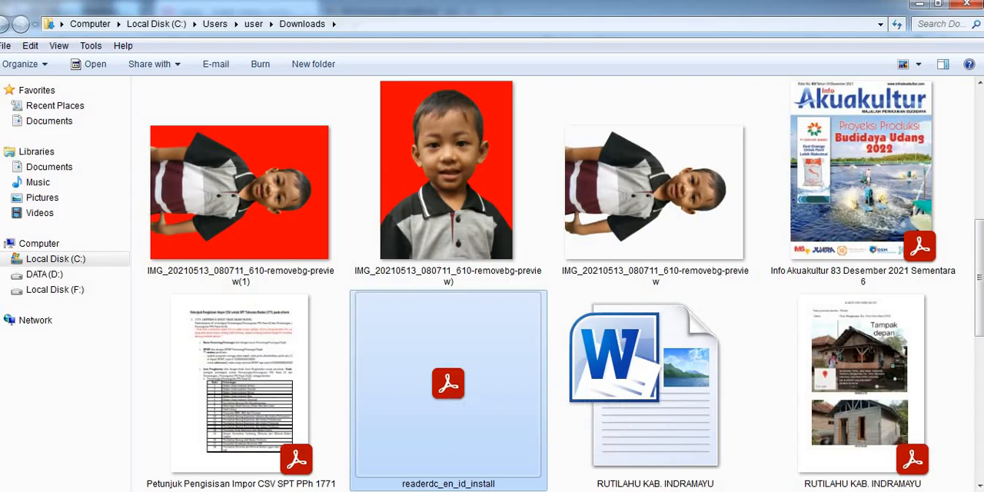
{"action": "left_click", "coordinate": [905, 491]}
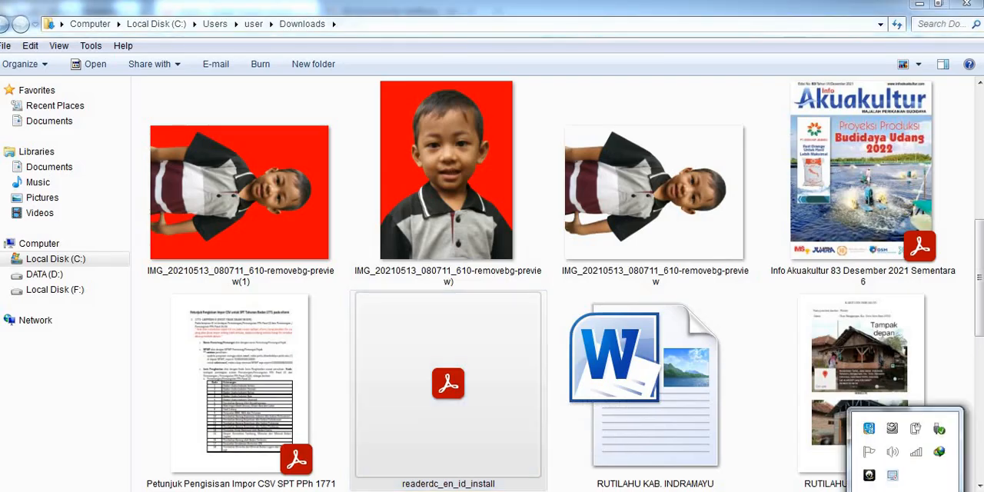
{"action": "left_click", "coordinate": [905, 490]}
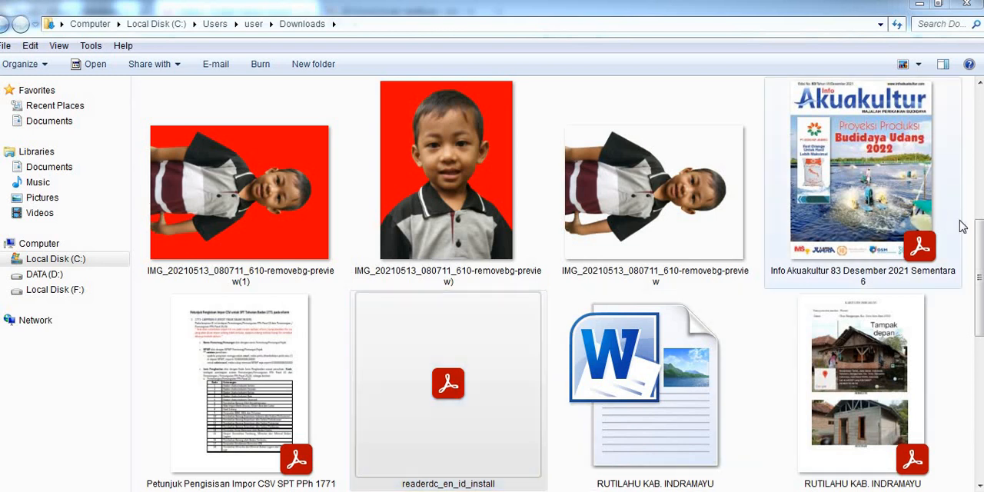
{"action": "left_click_drag", "start_coordinate": [978, 254], "coordinate": [978, 198]}
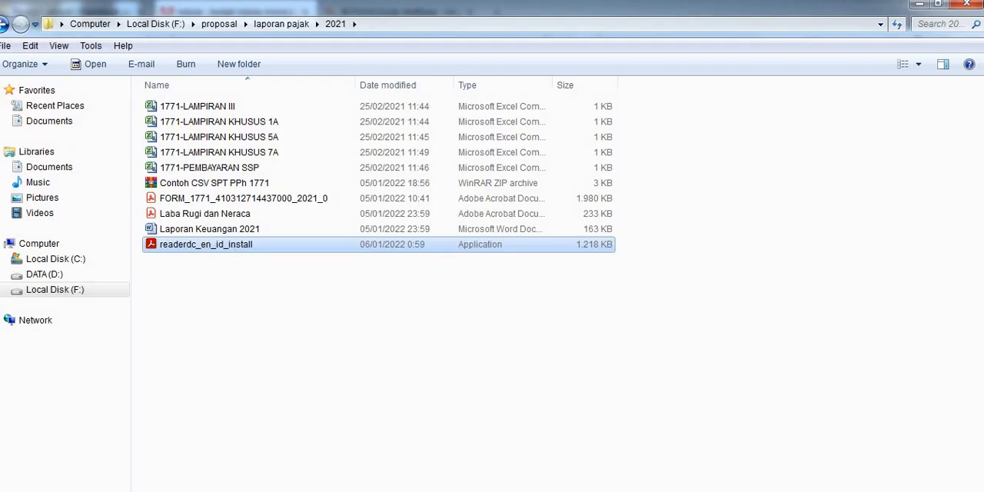
Step: Switch to the browser's e-Form page and, under Buat SPT, set Tahun Pajak to 2021 and Status SPT to Normal
{"action": "left_click", "coordinate": [81, 490]}
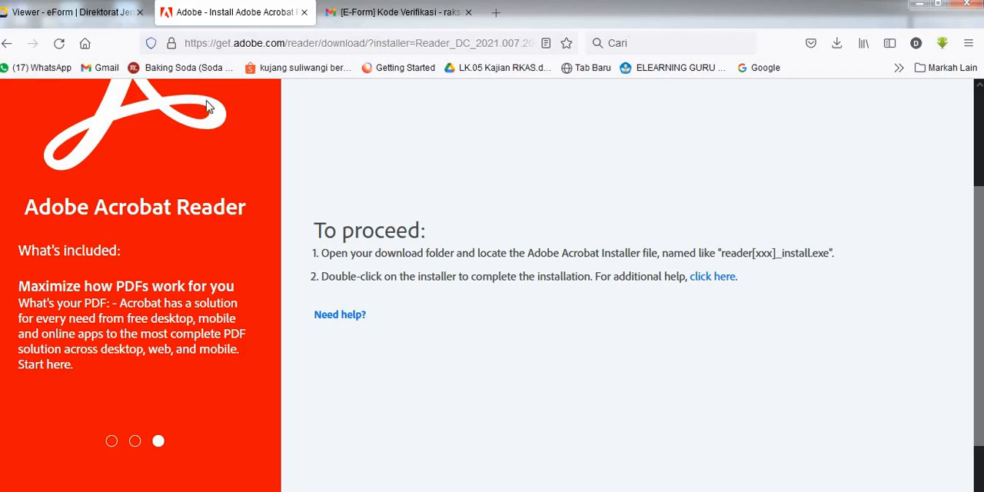
{"action": "left_click", "coordinate": [83, 13]}
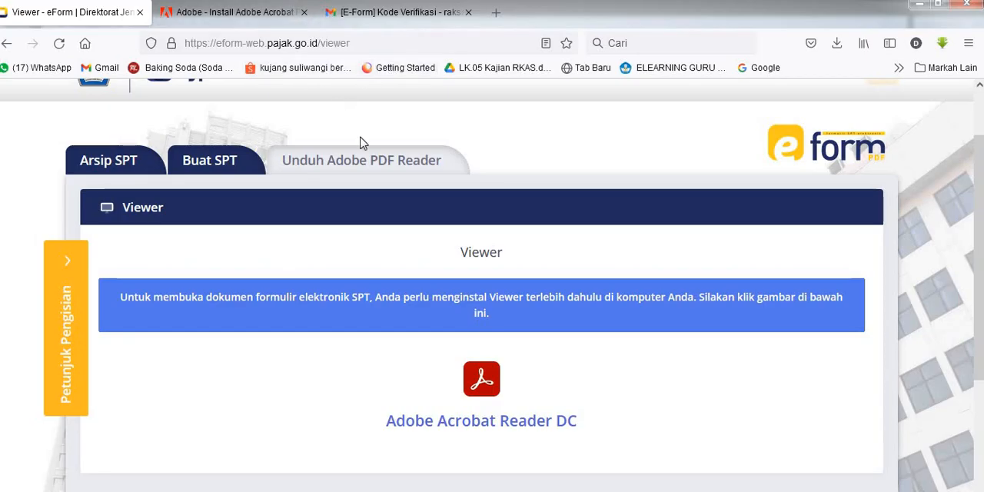
{"action": "left_click", "coordinate": [235, 161]}
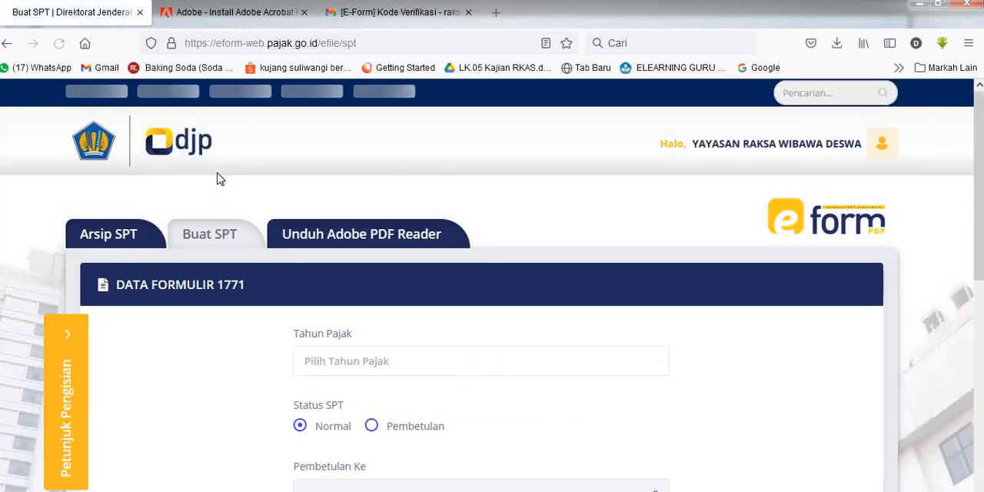
{"action": "scroll", "coordinate": [373, 334], "scroll_direction": "down", "scroll_amount": 3}
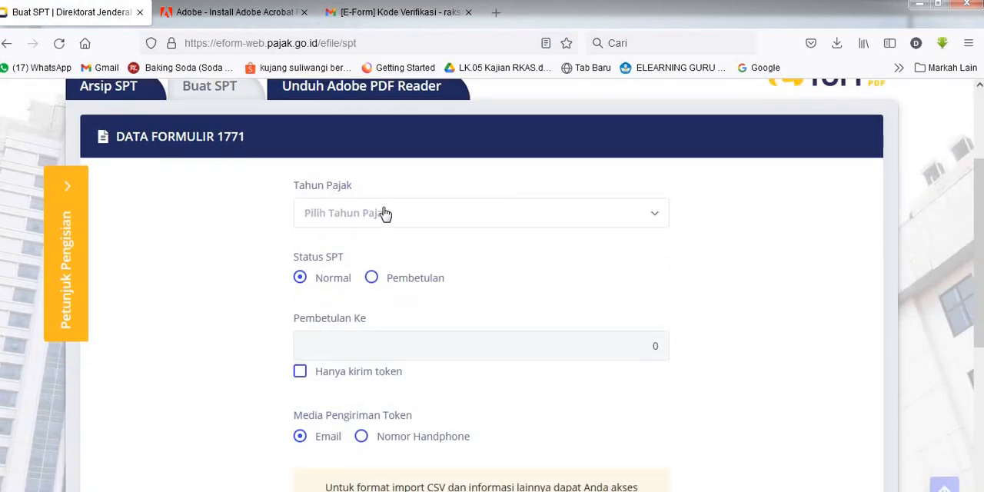
{"action": "left_click", "coordinate": [384, 215]}
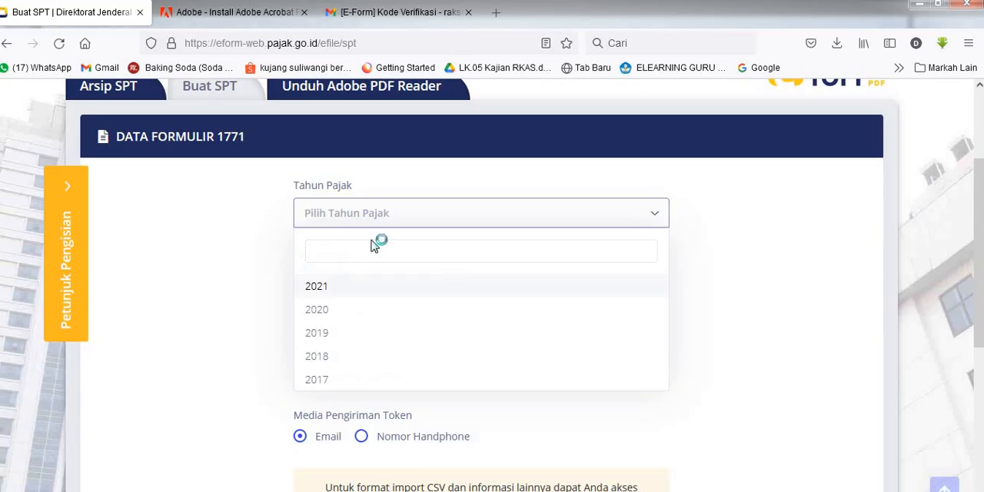
{"action": "left_click", "coordinate": [336, 288]}
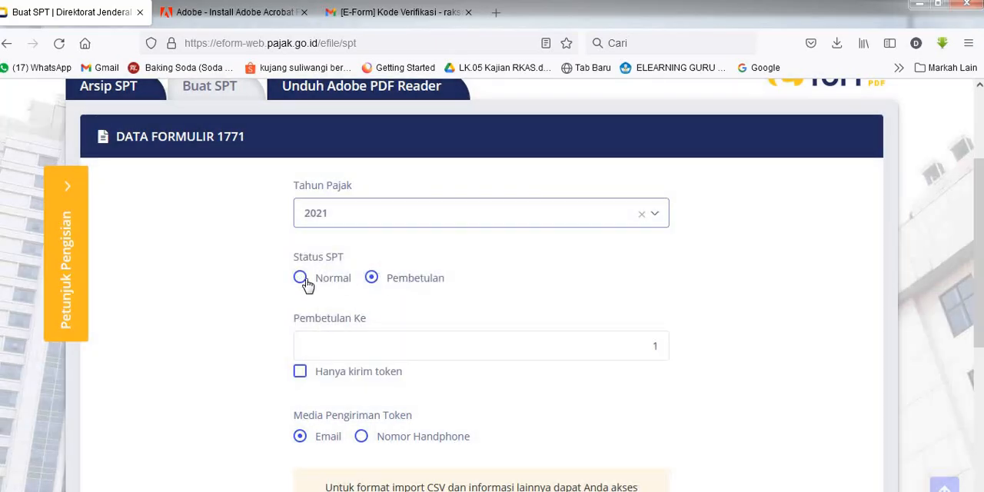
{"action": "left_click", "coordinate": [302, 281]}
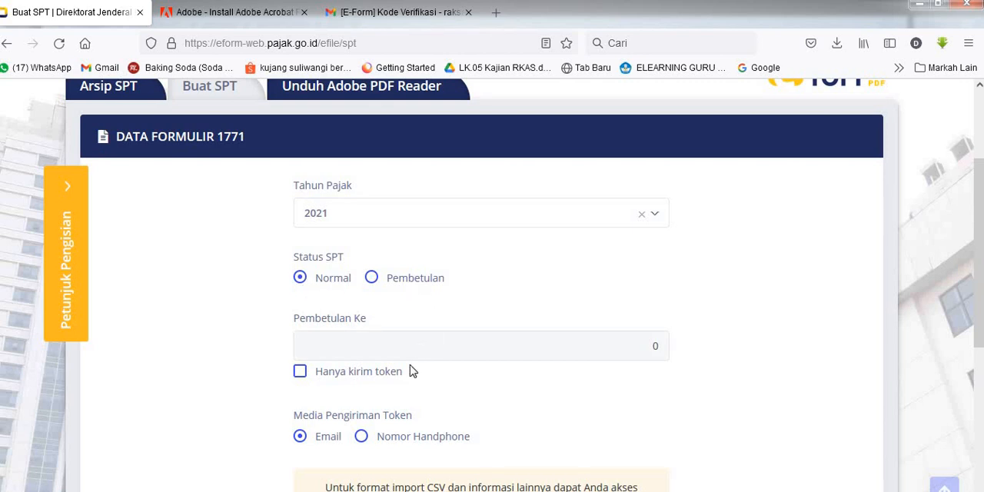
{"action": "scroll", "coordinate": [322, 415], "scroll_direction": "down", "scroll_amount": 3}
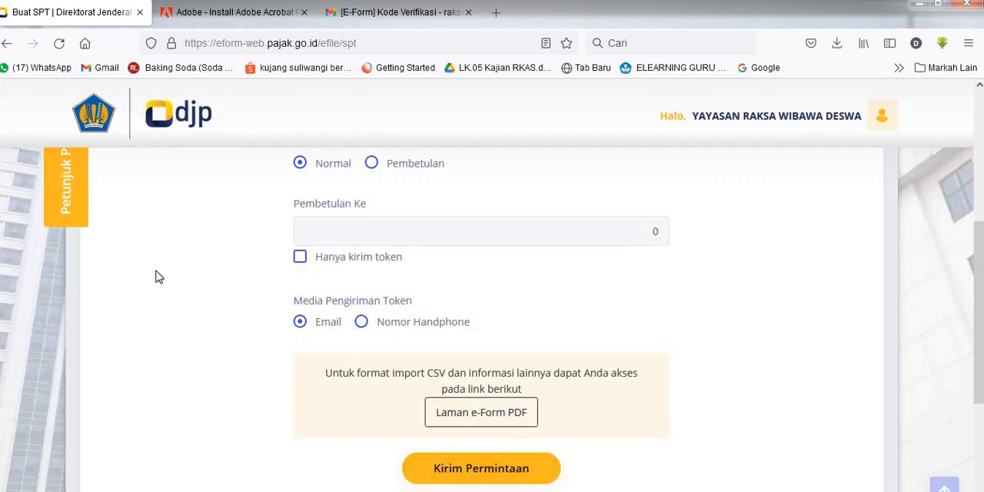
Step: Examine the emailed verification code for submitting form 1771 in Gmail
{"action": "scroll", "coordinate": [223, 231], "scroll_direction": "up", "scroll_amount": 5}
{"action": "scroll", "coordinate": [223, 231], "scroll_direction": "up", "scroll_amount": 2}
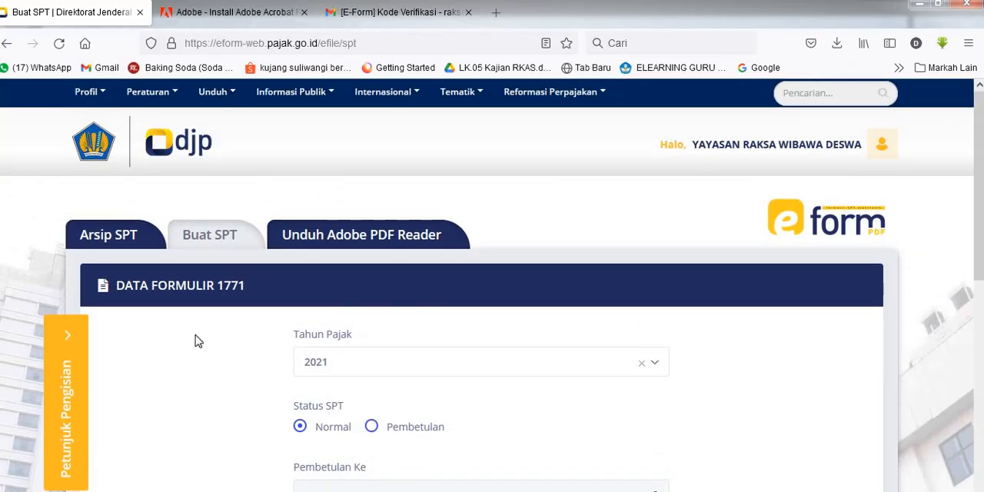
{"action": "left_click", "coordinate": [345, 14]}
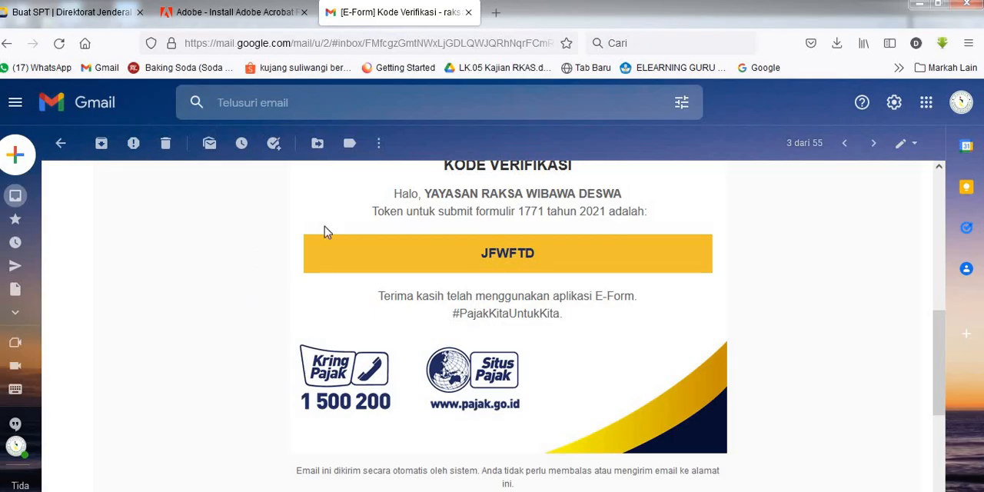
{"action": "scroll", "coordinate": [399, 231], "scroll_direction": "up", "scroll_amount": 1}
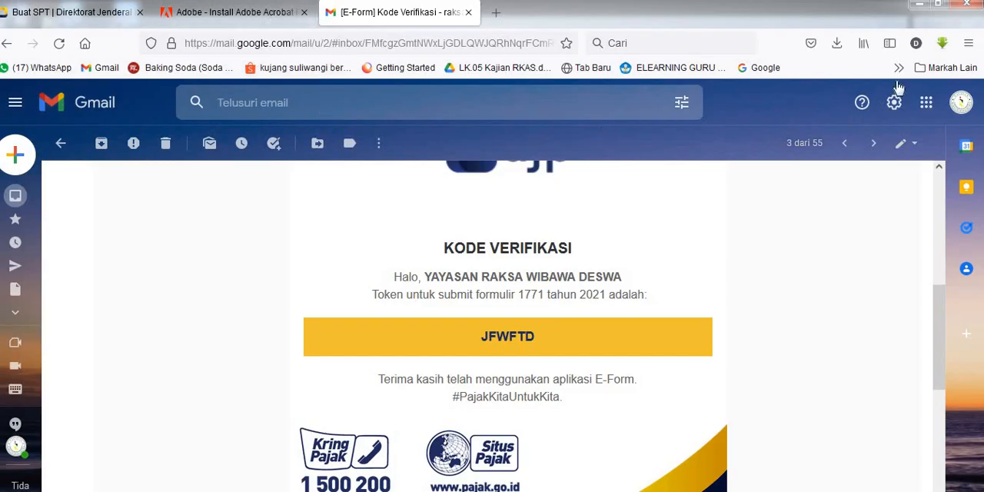
Step: Show readerdc_en_id_install.exe in the Downloads folder from Firefox's full download list and maximize the folder window
{"action": "left_click", "coordinate": [837, 48]}
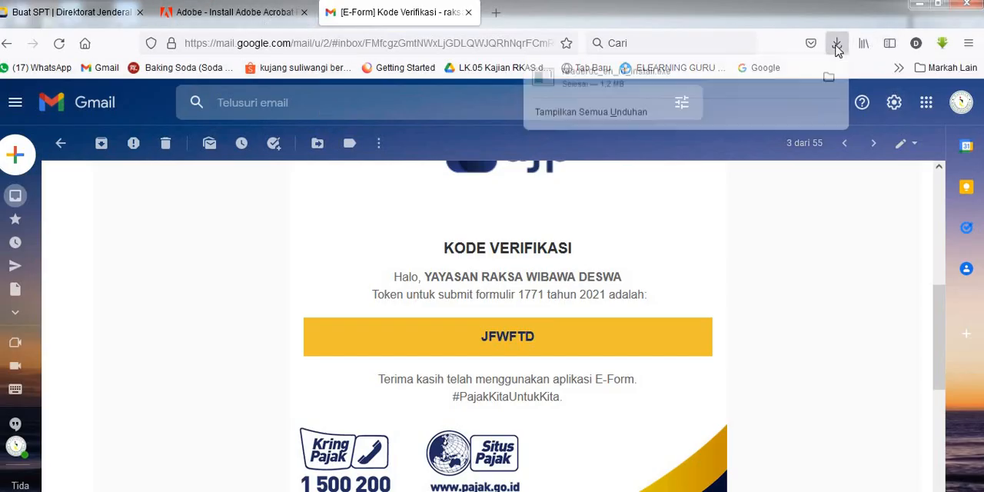
{"action": "left_click", "coordinate": [627, 118]}
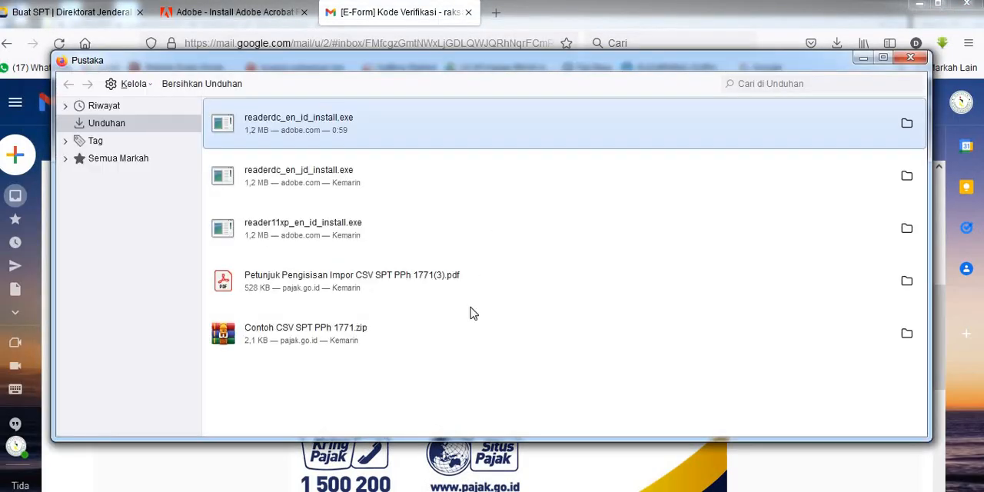
{"action": "left_click", "coordinate": [906, 124]}
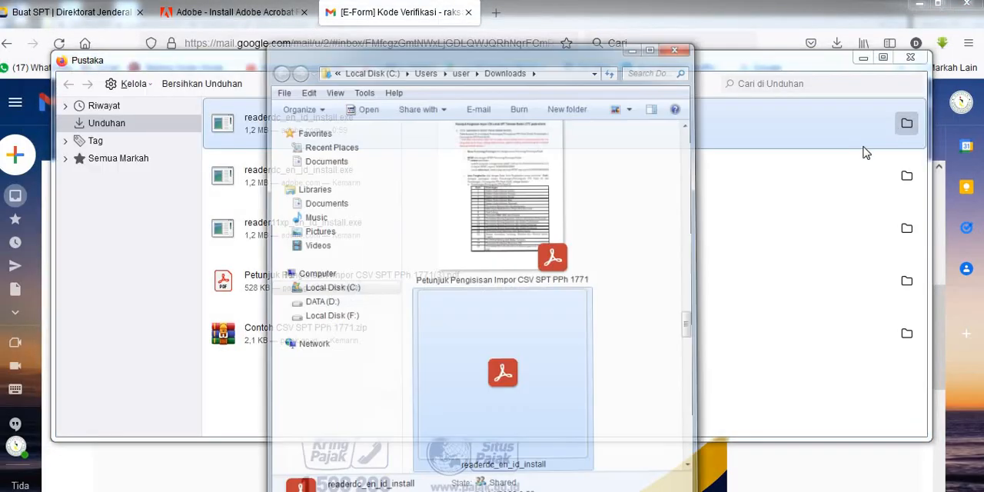
{"action": "left_click", "coordinate": [678, 9]}
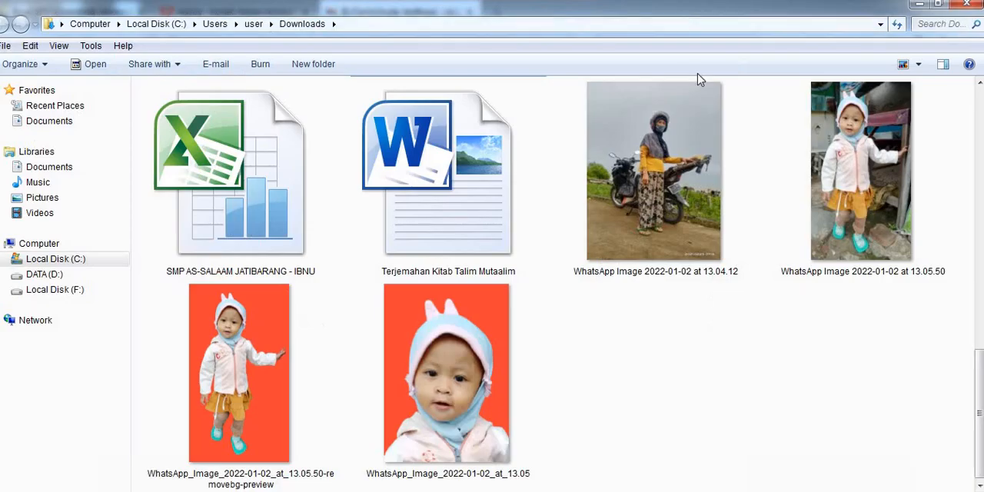
Step: Find the downloaded 2021 FORM_1771 PDF in the Downloads folder and open it with Adobe Acrobat Reader DC
{"action": "scroll", "coordinate": [803, 377], "scroll_direction": "up", "scroll_amount": 1}
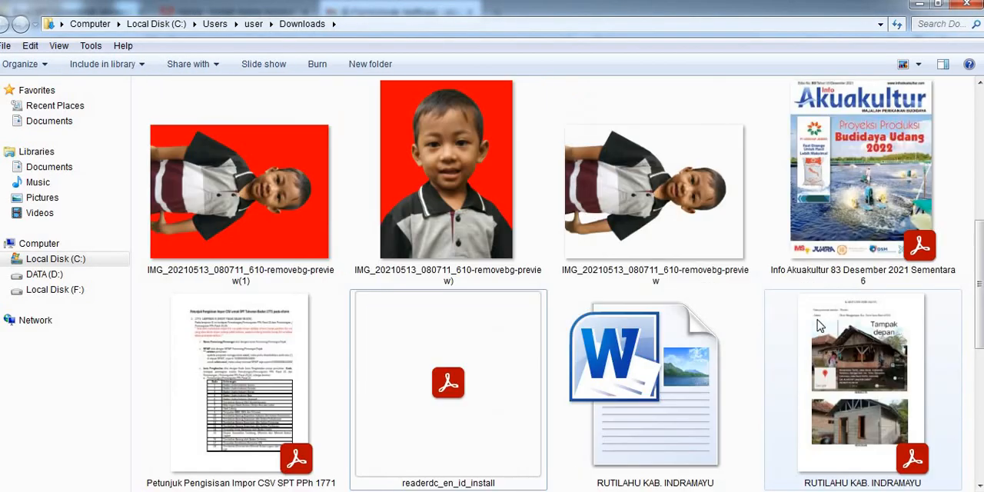
{"action": "scroll", "coordinate": [828, 311], "scroll_direction": "up", "scroll_amount": 1}
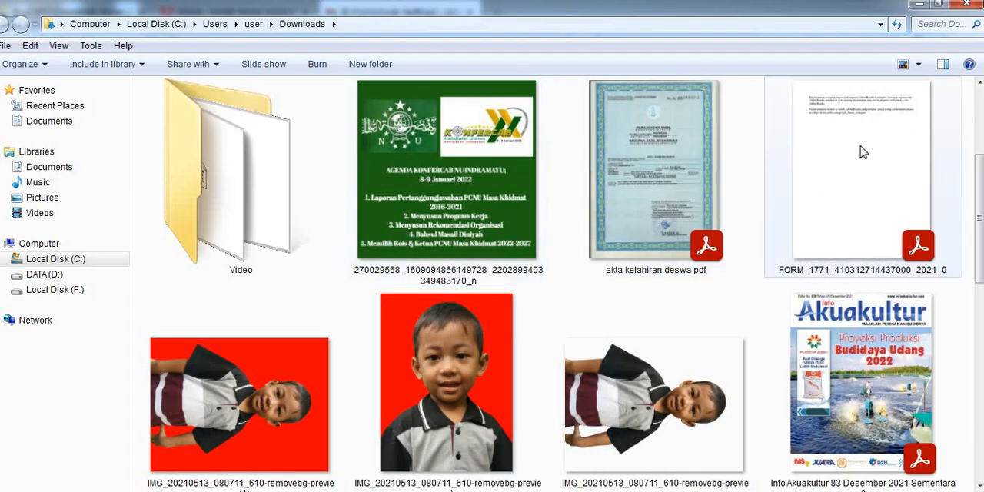
{"action": "right_click", "coordinate": [821, 139]}
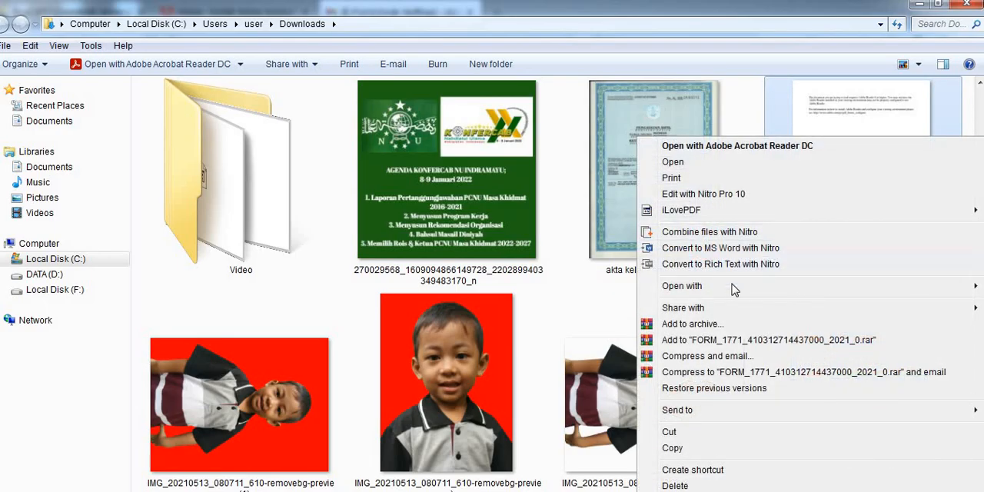
{"action": "mouse_move", "coordinate": [730, 287]}
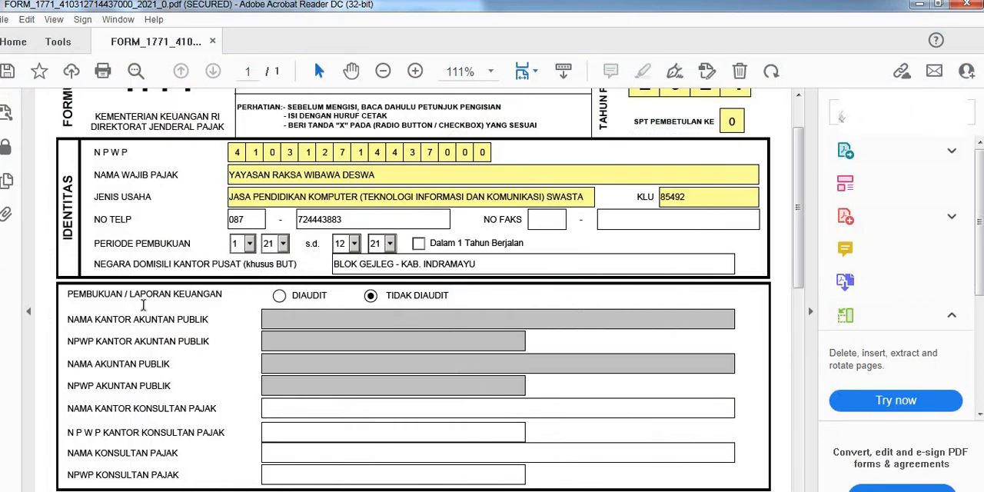
Step: Examine the identity and bookkeeping sections of the INDUK page in the SPT 1771 form
{"action": "scroll", "coordinate": [338, 245], "scroll_direction": "up", "scroll_amount": 2}
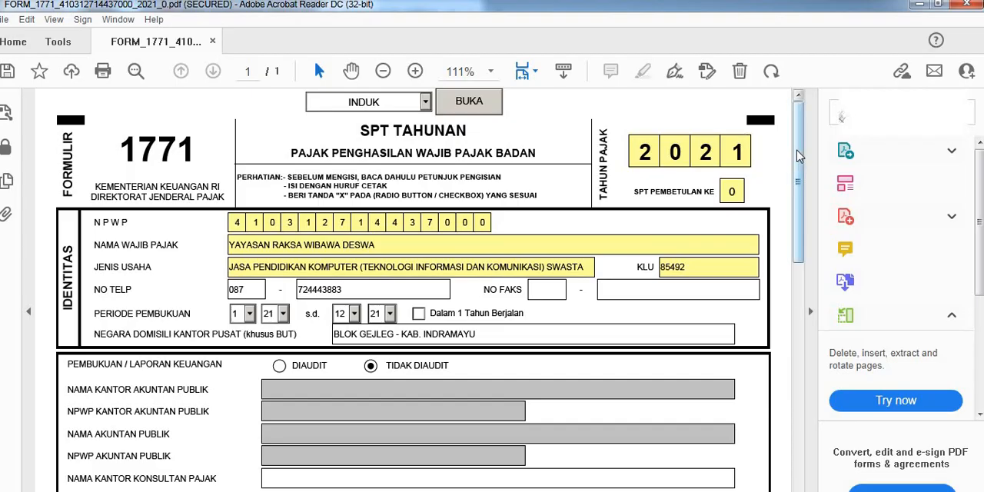
{"action": "scroll", "coordinate": [789, 260], "scroll_direction": "down", "scroll_amount": 3}
{"action": "left_click_drag", "start_coordinate": [787, 255], "coordinate": [798, 109]}
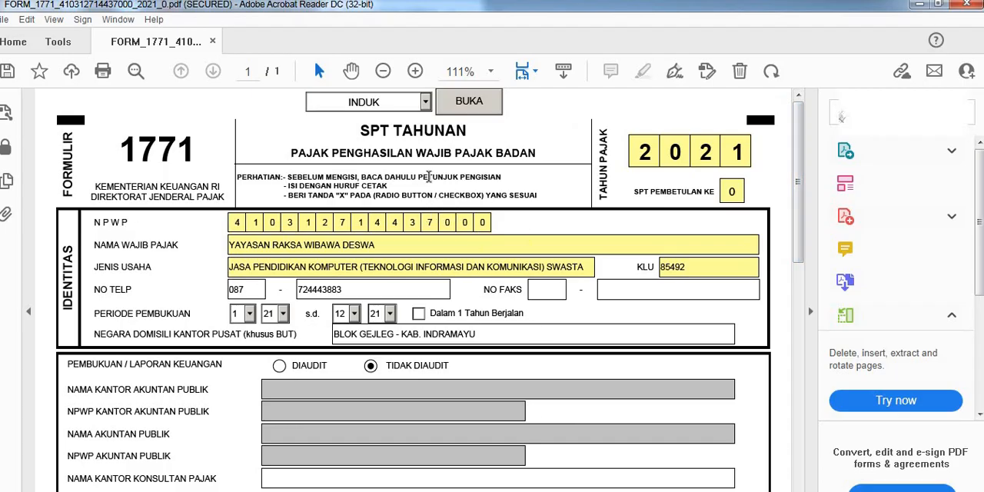
Step: Switch to the Laporan Keuangan 2021 document in Word and examine its income and expense table per 31 Desember 2021
{"action": "mouse_move", "coordinate": [661, 490]}
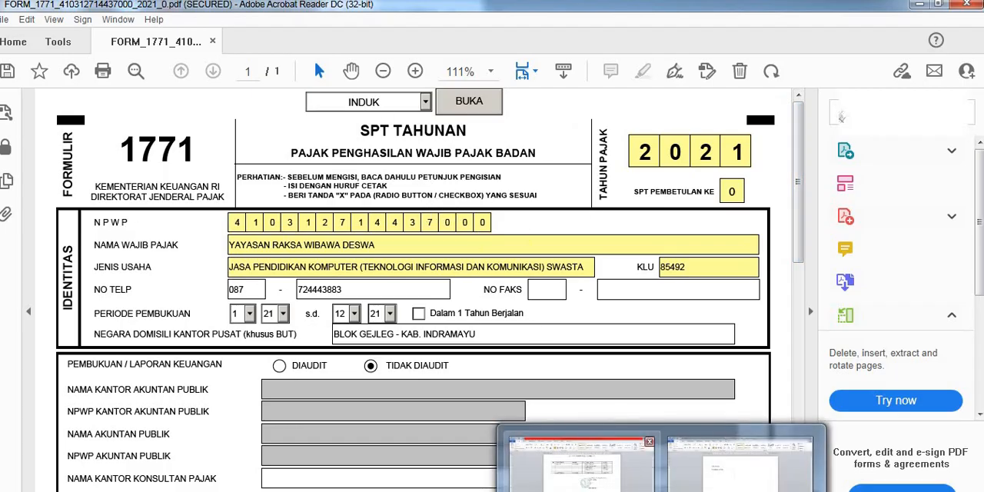
{"action": "left_click", "coordinate": [588, 468]}
{"action": "scroll", "coordinate": [491, 311], "scroll_direction": "up", "scroll_amount": 3}
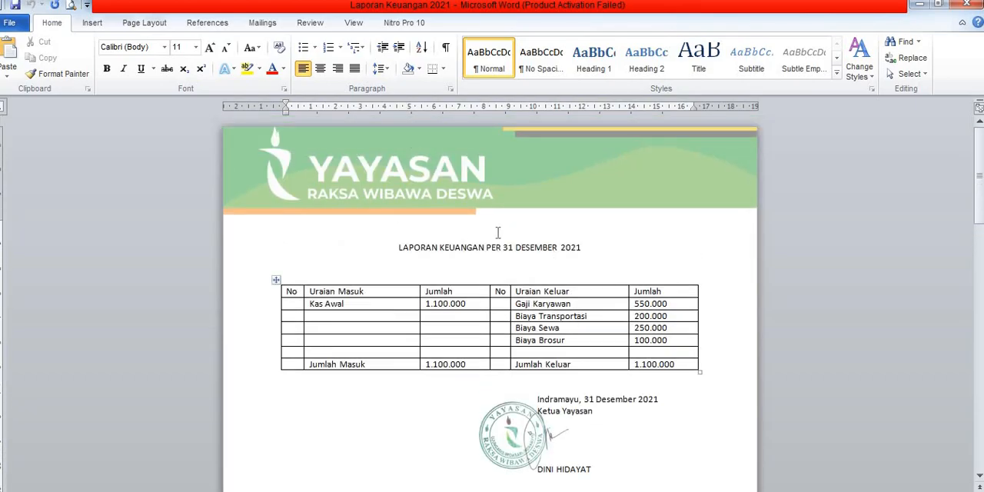
{"action": "scroll", "coordinate": [469, 230], "scroll_direction": "down", "scroll_amount": 1}
{"action": "scroll", "coordinate": [477, 228], "scroll_direction": "down", "scroll_amount": 1}
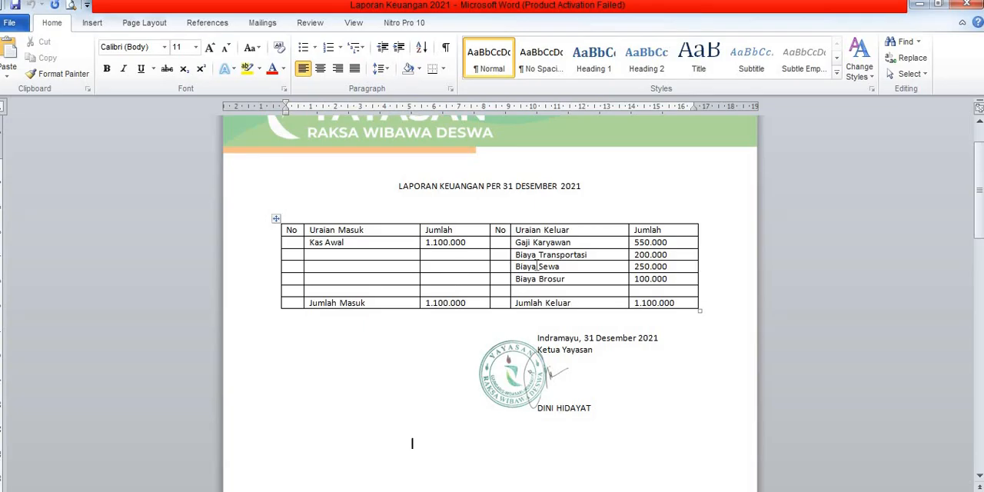
{"action": "scroll", "coordinate": [536, 266], "scroll_direction": "down", "scroll_amount": 5}
{"action": "scroll", "coordinate": [536, 266], "scroll_direction": "up", "scroll_amount": 5}
{"action": "scroll", "coordinate": [412, 348], "scroll_direction": "up", "scroll_amount": 1}
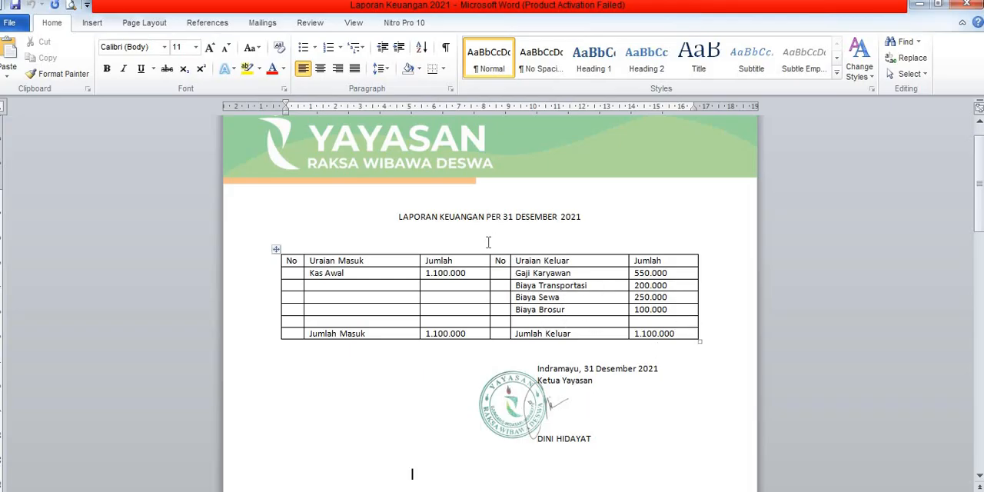
{"action": "scroll", "coordinate": [484, 242], "scroll_direction": "up", "scroll_amount": 1}
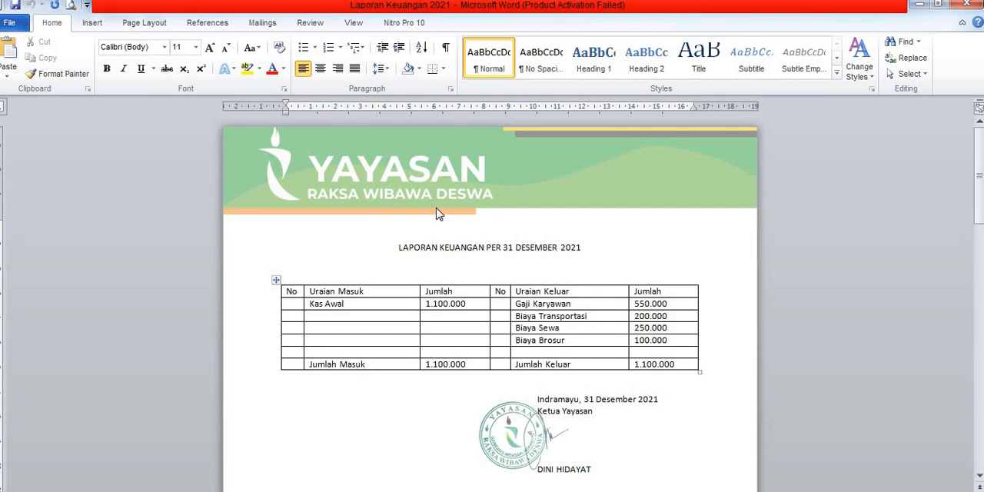
Step: Examine the Neraca per 31 Desember 2021 with its Activa and Passiva table on the second page
{"action": "scroll", "coordinate": [437, 213], "scroll_direction": "down", "scroll_amount": 1}
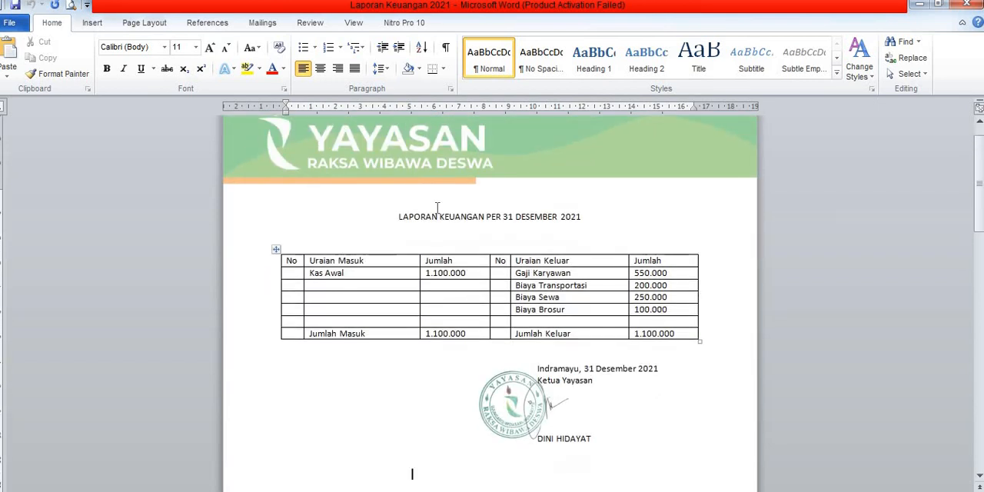
{"action": "scroll", "coordinate": [472, 217], "scroll_direction": "down", "scroll_amount": 1}
{"action": "scroll", "coordinate": [476, 225], "scroll_direction": "down", "scroll_amount": 20}
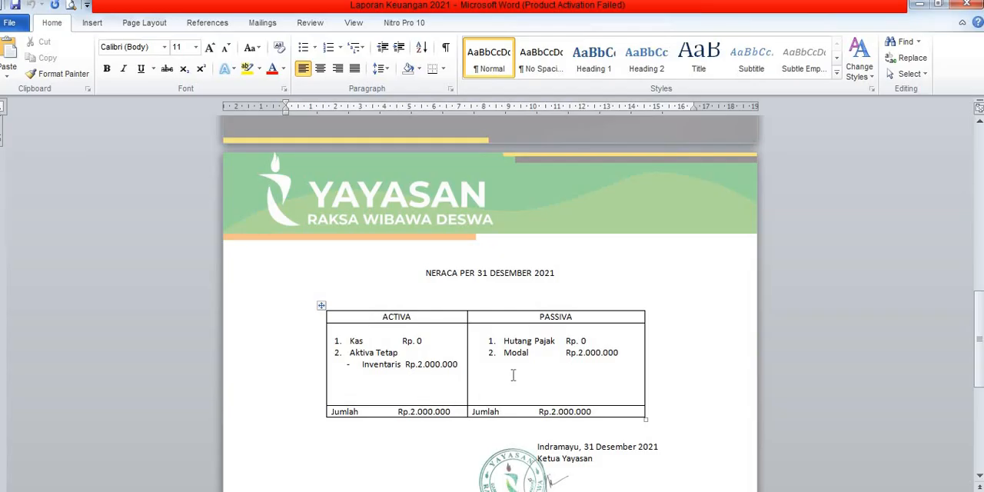
{"action": "scroll", "coordinate": [525, 355], "scroll_direction": "down", "scroll_amount": 5}
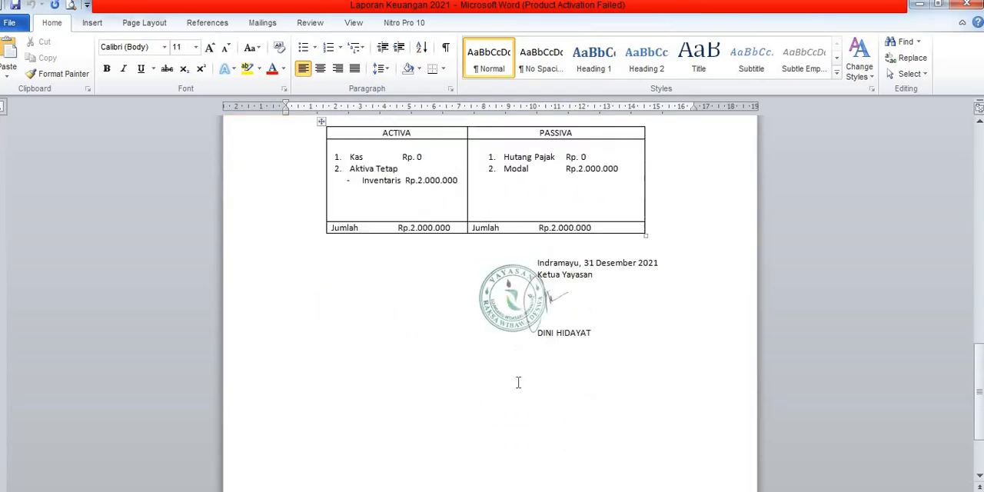
{"action": "scroll", "coordinate": [518, 384], "scroll_direction": "up", "scroll_amount": 3}
{"action": "scroll", "coordinate": [505, 360], "scroll_direction": "up", "scroll_amount": 9}
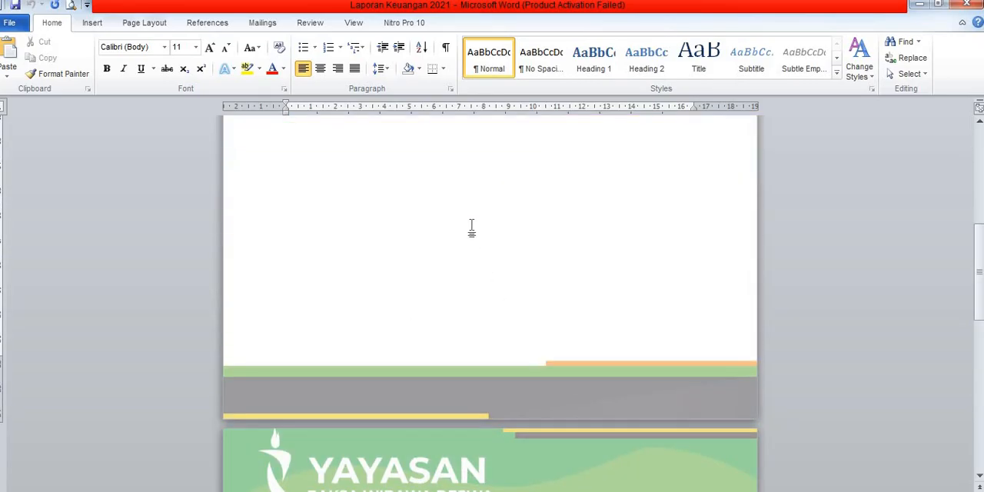
{"action": "key", "text": "F12"}
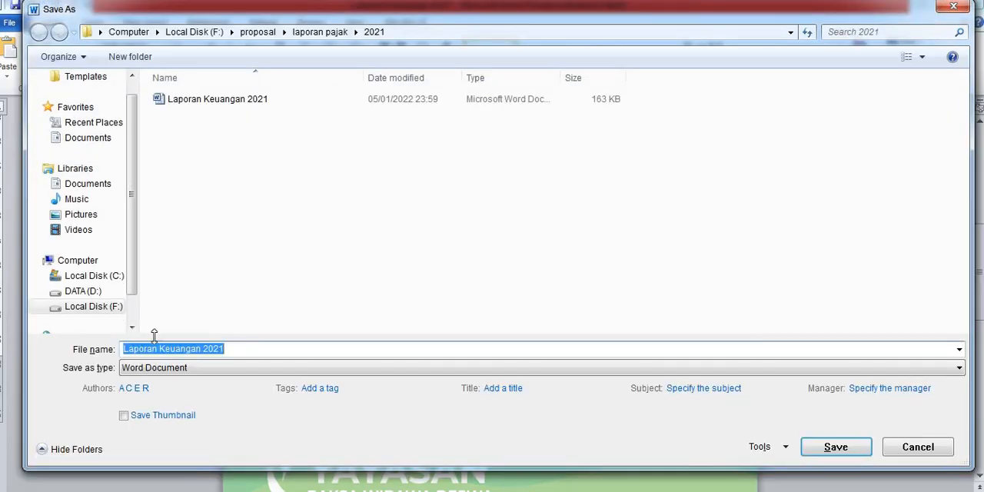
{"action": "left_click", "coordinate": [213, 368]}
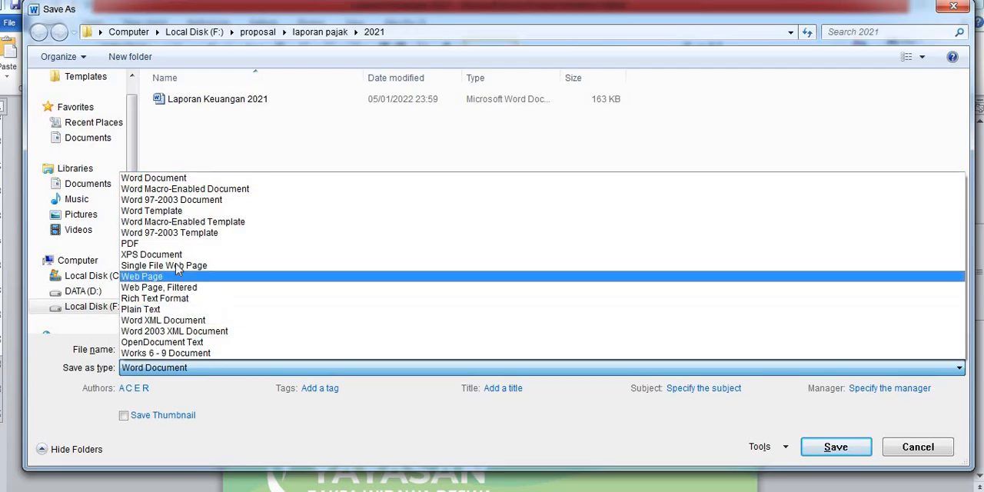
{"action": "left_click", "coordinate": [927, 452]}
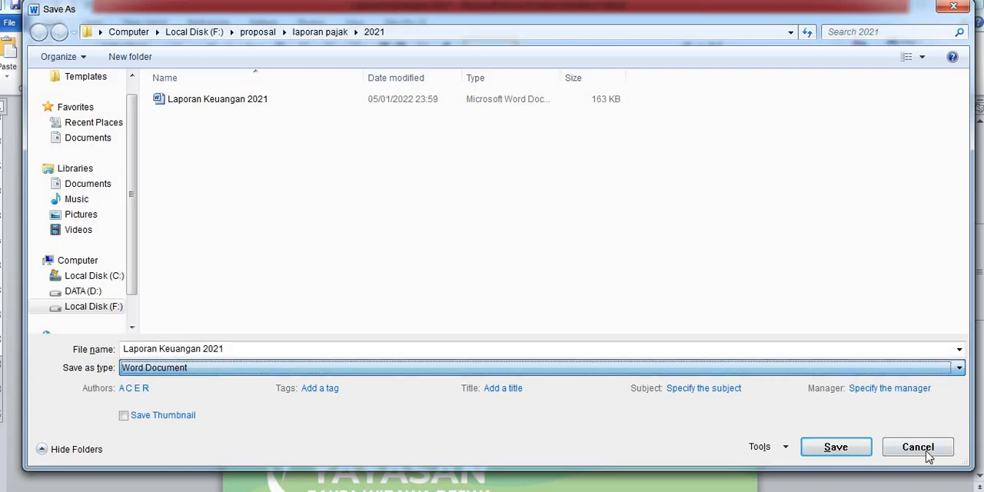
{"action": "left_click", "coordinate": [952, 6]}
Step: Switch from the Word financial report back to the 2021 FORM_1771 PDF in Adobe Acrobat Reader DC
{"action": "scroll", "coordinate": [606, 356], "scroll_direction": "down", "scroll_amount": 4}
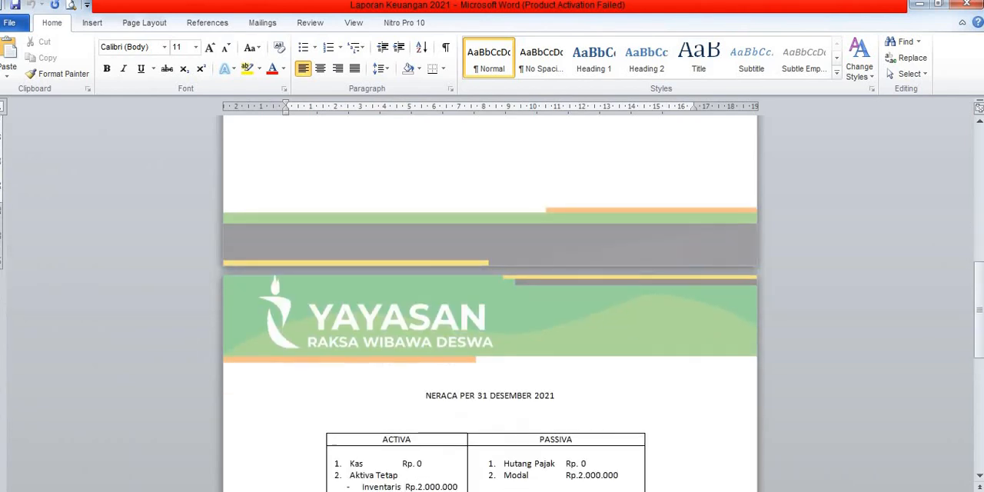
{"action": "mouse_move", "coordinate": [504, 490]}
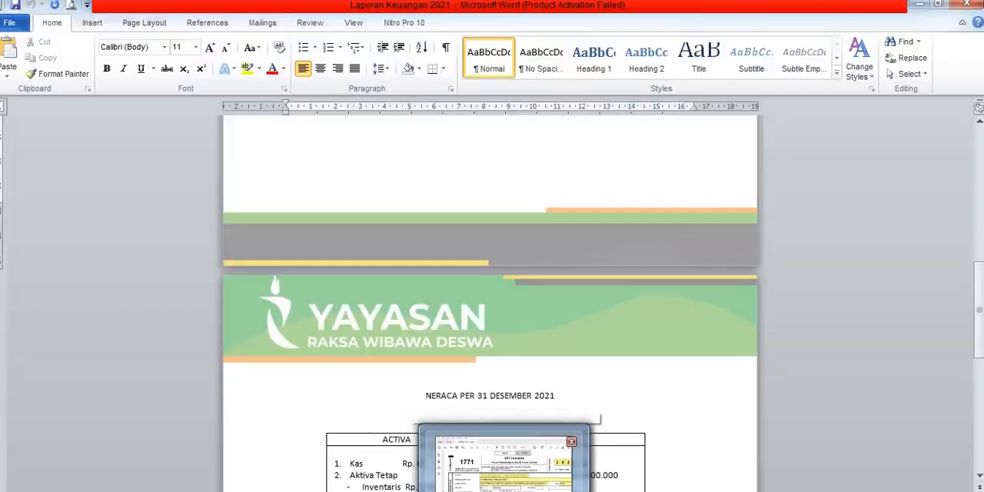
{"action": "left_click", "coordinate": [502, 465]}
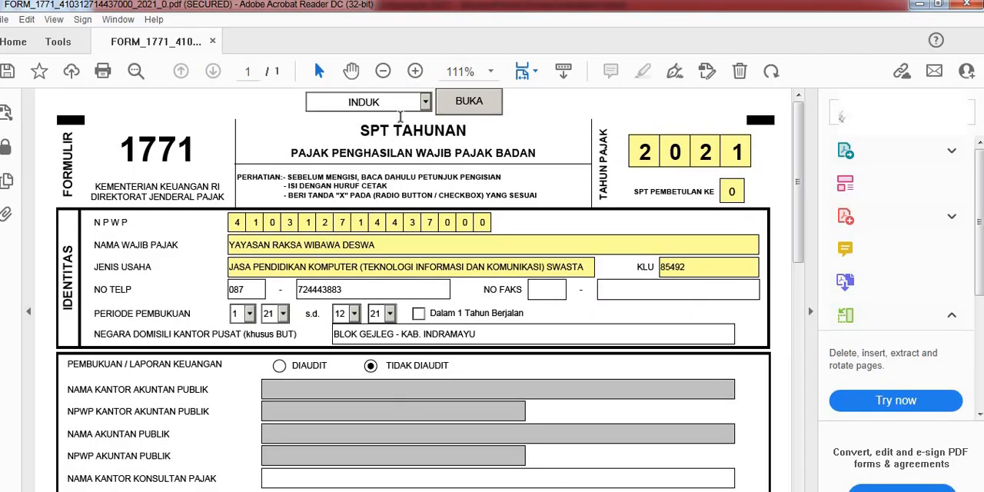
Step: Clear both parts of the NO TELP entry in the IDENTITAS section of the INDUK page
{"action": "scroll", "coordinate": [401, 230], "scroll_direction": "down", "scroll_amount": 1}
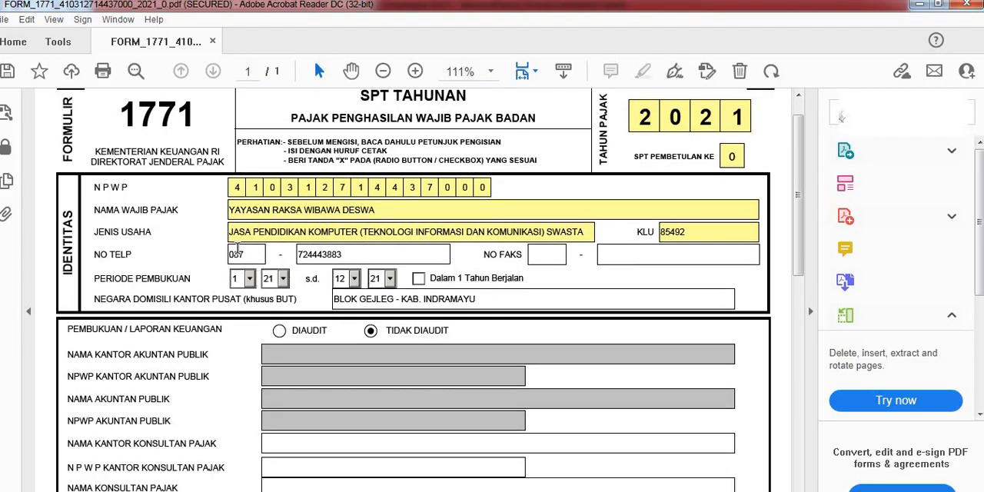
{"action": "double_click", "coordinate": [237, 253]}
{"action": "key", "text": "BackSpace"}
{"action": "left_click", "coordinate": [375, 252]}
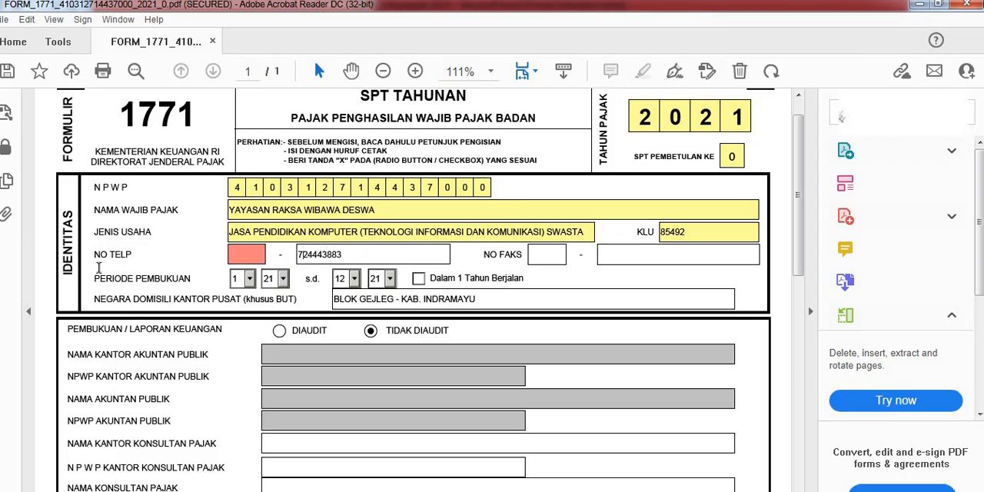
{"action": "key", "text": "Left"}
{"action": "key", "text": "Left"}
{"action": "key", "text": "Left"}
{"action": "key", "text": "Left"}
{"action": "key", "text": "Left"}
{"action": "key", "text": "Left"}
{"action": "key", "text": "Left"}
{"action": "key", "text": "Left"}
{"action": "key", "text": "shift+End"}
{"action": "key", "text": "BackSpace"}
{"action": "key", "text": "shift+Home"}
{"action": "key", "text": "BackSpace"}
{"action": "key", "text": "BackSpace"}
Step: Enter the foundation's phone number in the two NO TELP fields, with the prefix in the first and the rest in the second
{"action": "left_click", "coordinate": [254, 260]}
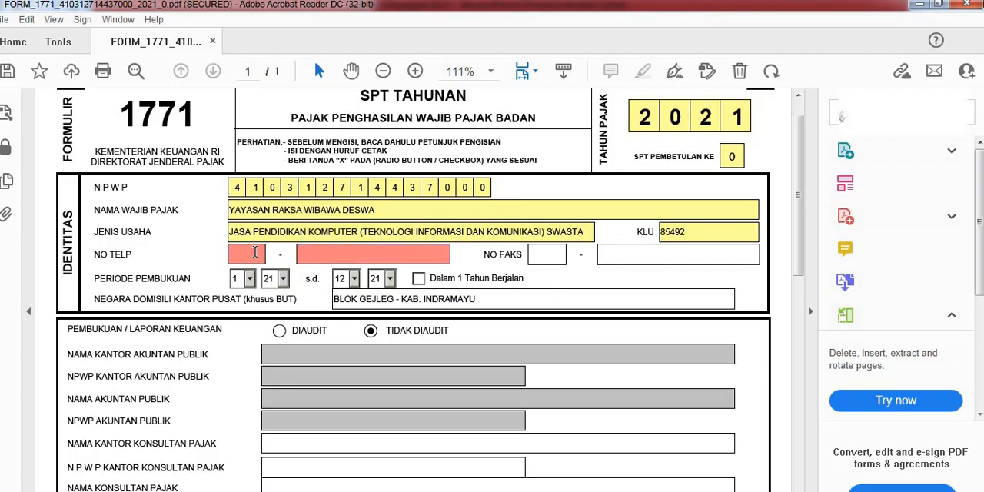
{"action": "left_click", "coordinate": [316, 257]}
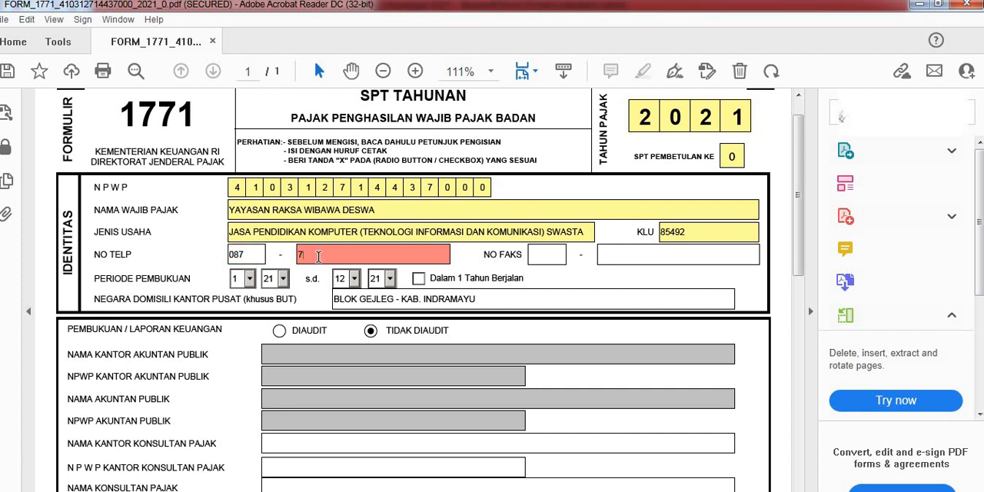
{"action": "left_click", "coordinate": [540, 254]}
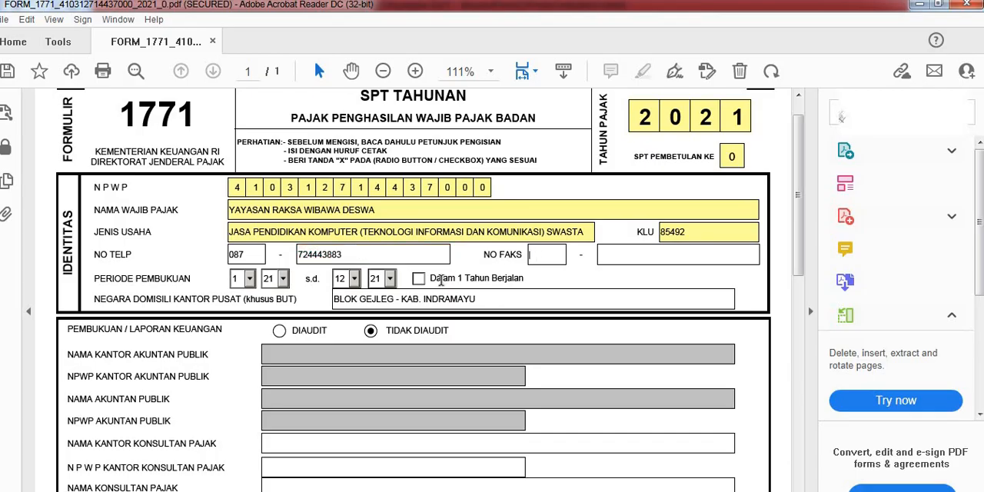
Step: Inspect the PERIODE PEMBUKUAN year and month choices and try the Dalam 1 Tahun Berjalan option, switching it on and off again
{"action": "left_click", "coordinate": [282, 279]}
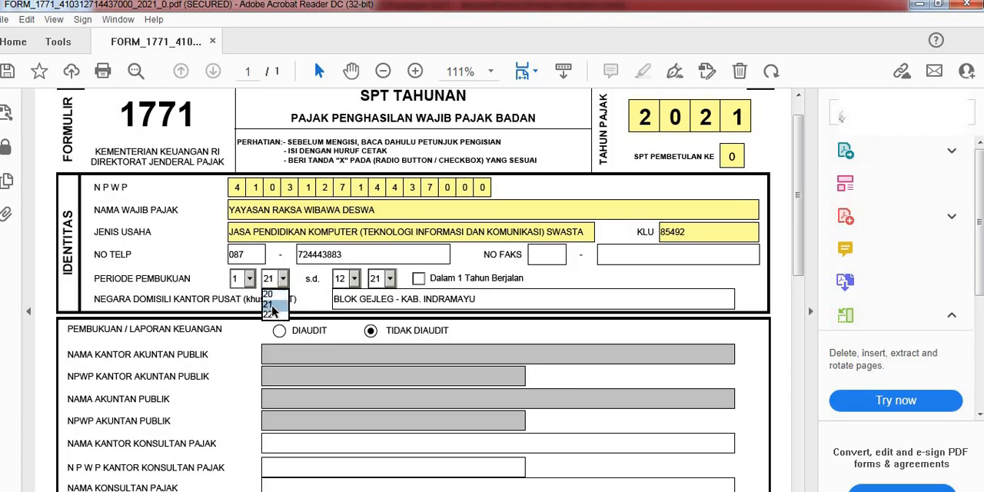
{"action": "left_click", "coordinate": [356, 279]}
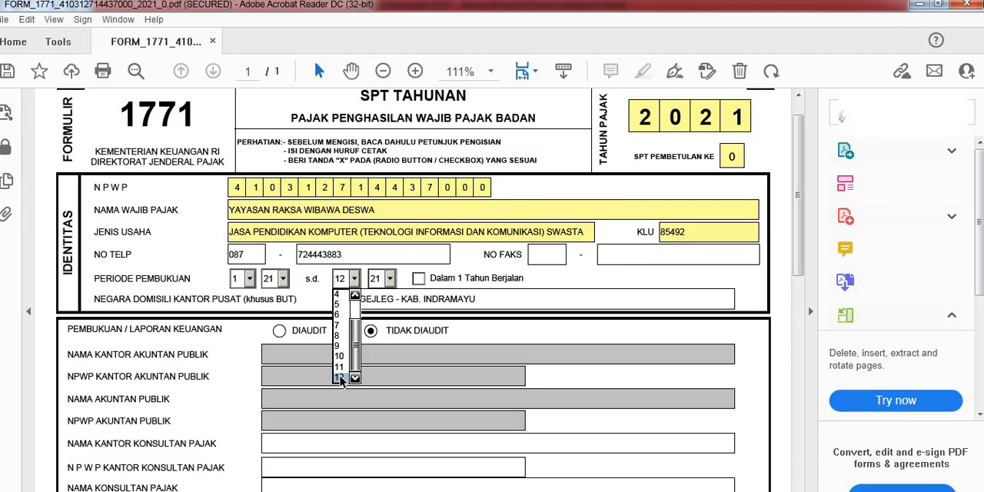
{"action": "left_click", "coordinate": [416, 280]}
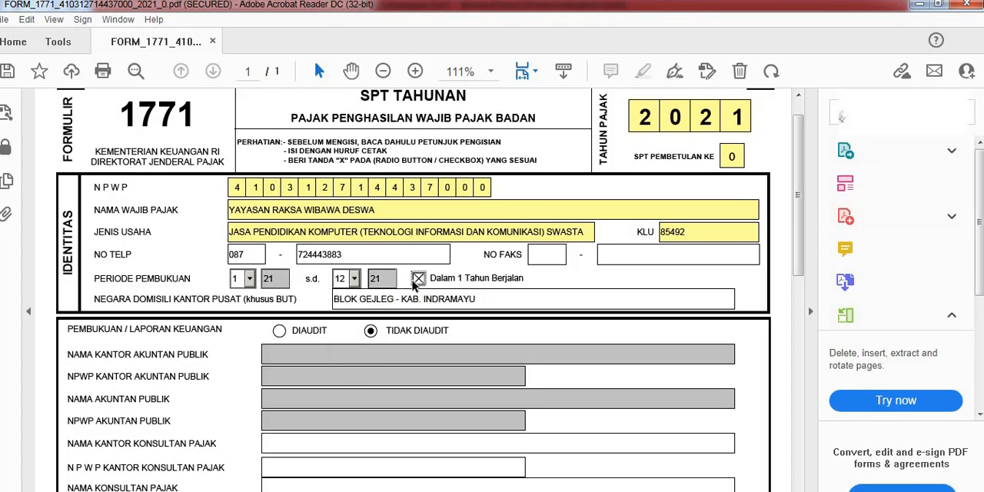
{"action": "left_click", "coordinate": [417, 279]}
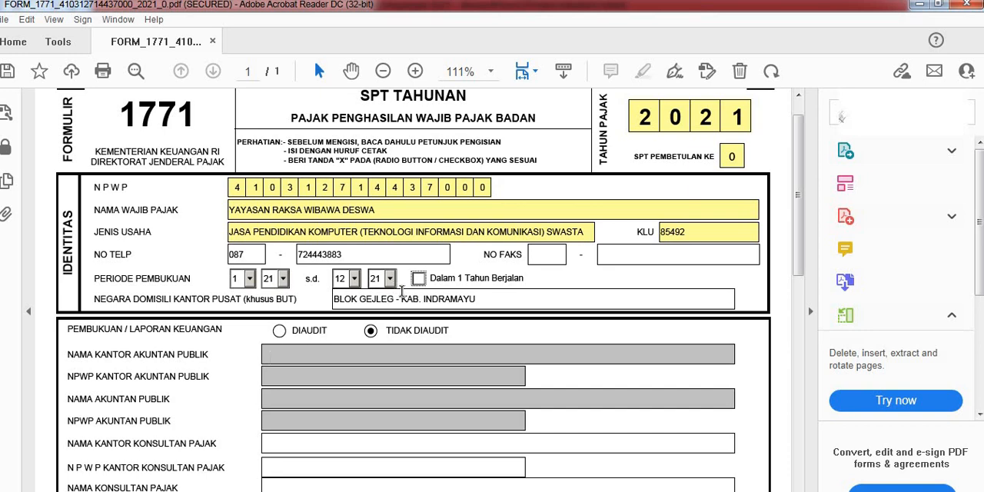
Step: Look over the remaining tax calculation rows of the INDUK page and open the INDUK LANJUTAN page of the form
{"action": "scroll", "coordinate": [464, 340], "scroll_direction": "down", "scroll_amount": 3}
{"action": "scroll", "coordinate": [464, 339], "scroll_direction": "down", "scroll_amount": 7}
{"action": "scroll", "coordinate": [477, 377], "scroll_direction": "up", "scroll_amount": 8}
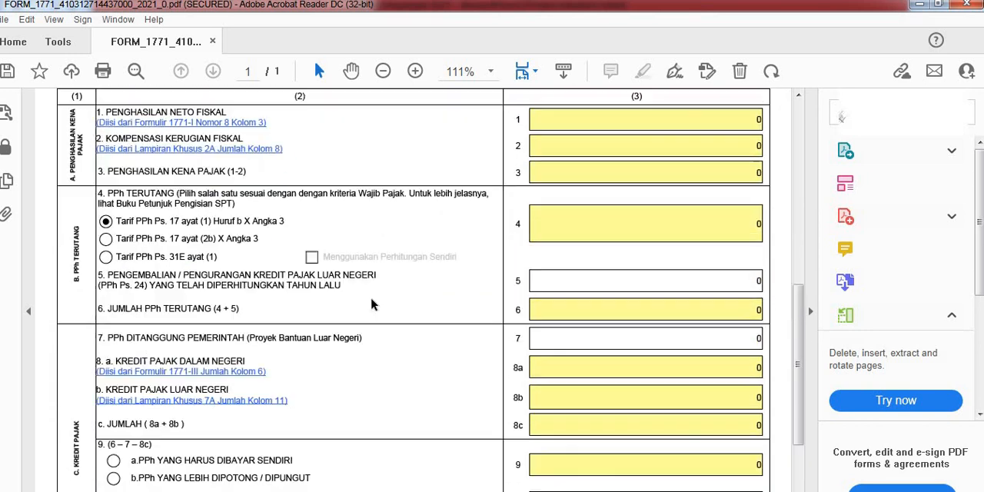
{"action": "scroll", "coordinate": [352, 229], "scroll_direction": "up", "scroll_amount": 2}
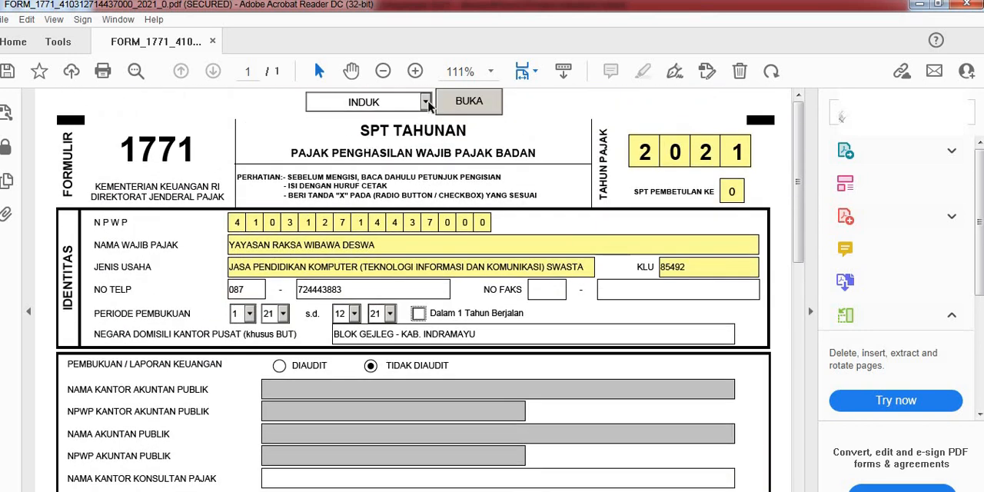
{"action": "left_click", "coordinate": [425, 102]}
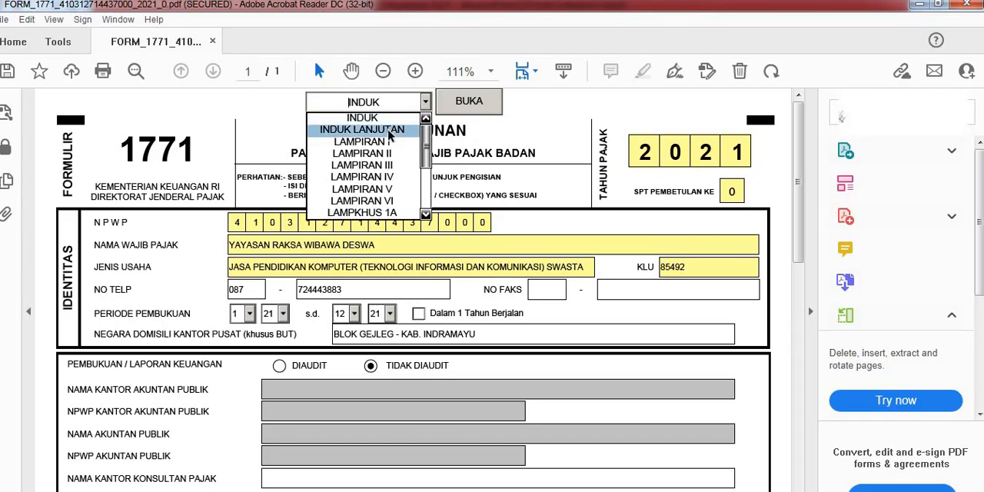
{"action": "left_click", "coordinate": [389, 129]}
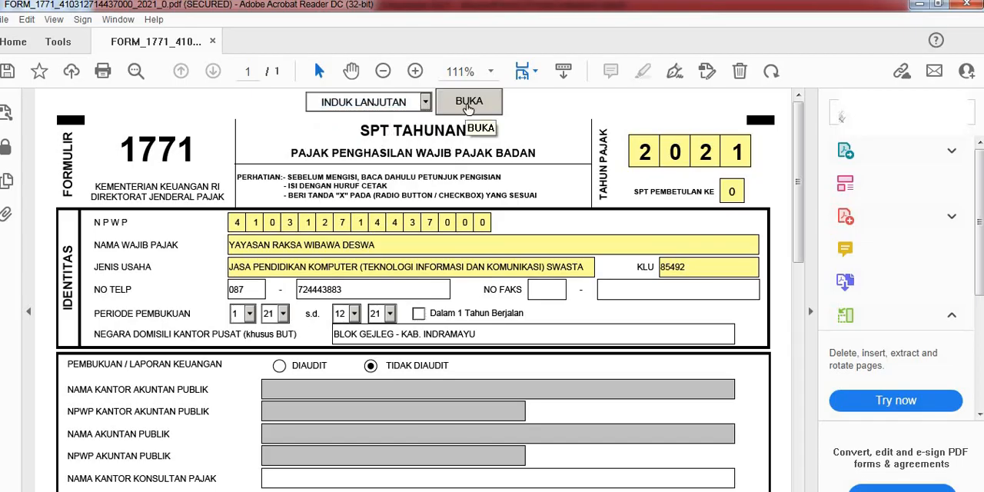
{"action": "left_click", "coordinate": [467, 107]}
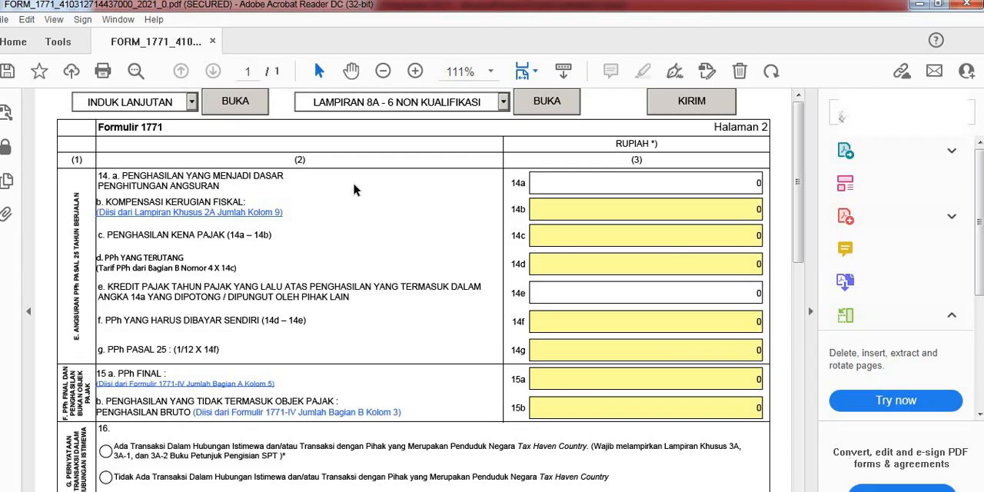
Step: Clear the Tempat field and the date field in the PERNYATAAN section of the INDUK LANJUTAN page
{"action": "scroll", "coordinate": [326, 174], "scroll_direction": "down", "scroll_amount": 2}
{"action": "scroll", "coordinate": [256, 138], "scroll_direction": "up", "scroll_amount": 2}
{"action": "scroll", "coordinate": [295, 223], "scroll_direction": "down", "scroll_amount": 13}
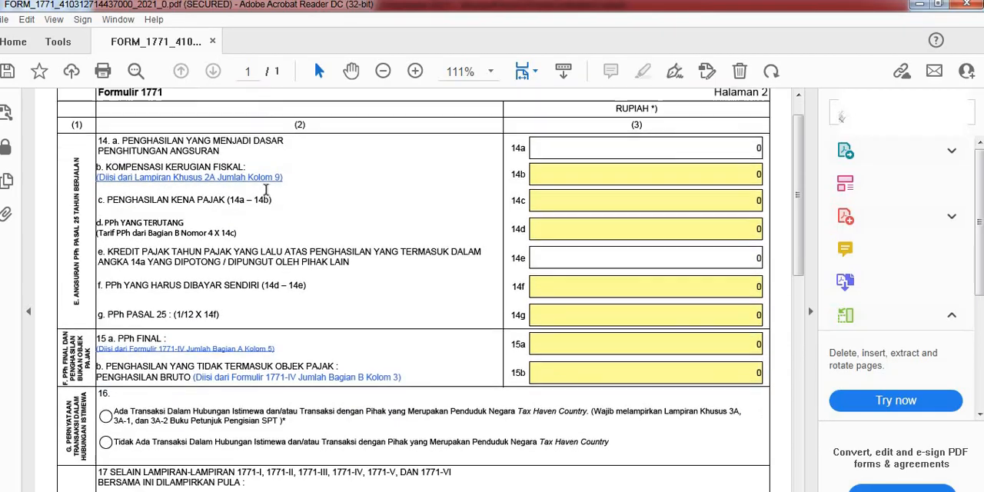
{"action": "scroll", "coordinate": [294, 223], "scroll_direction": "down", "scroll_amount": 4}
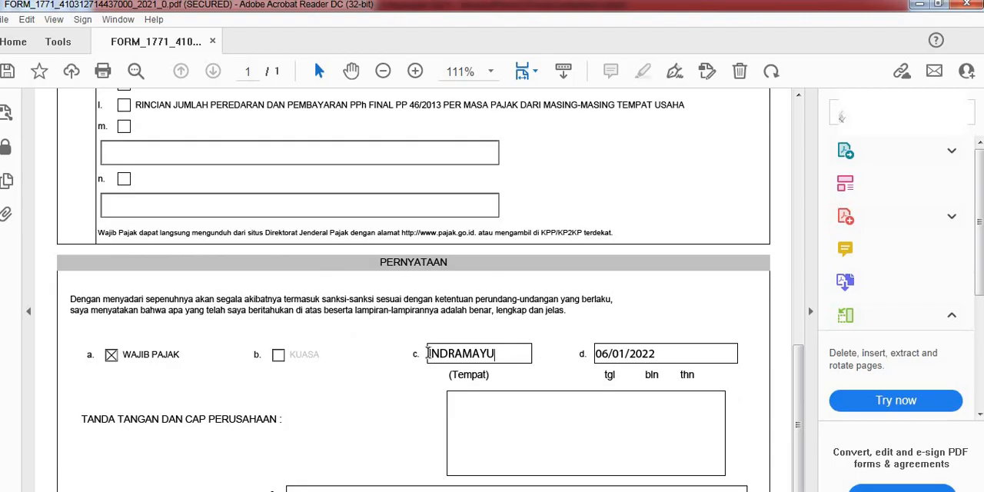
{"action": "double_click", "coordinate": [428, 353]}
{"action": "key", "text": "BackSpace"}
{"action": "left_click_drag", "start_coordinate": [632, 352], "coordinate": [577, 350]}
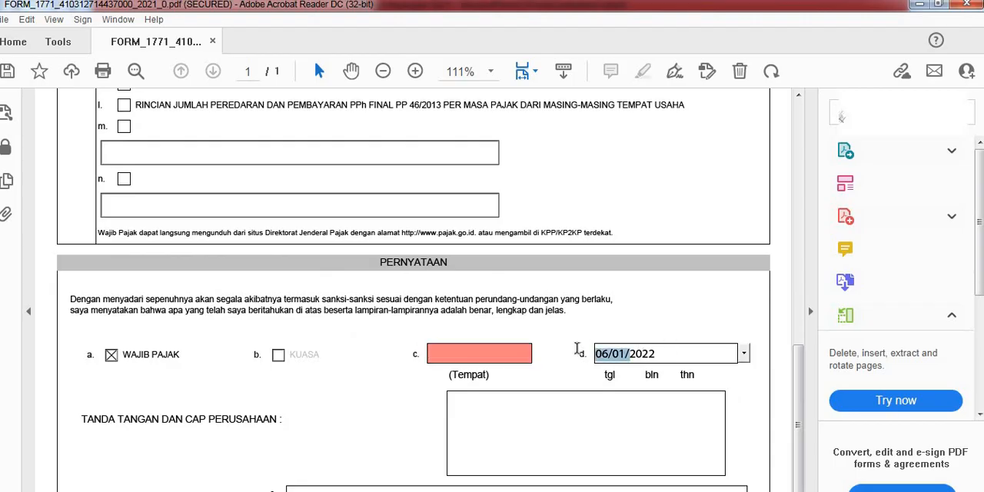
{"action": "left_click_drag", "start_coordinate": [657, 353], "coordinate": [604, 355]}
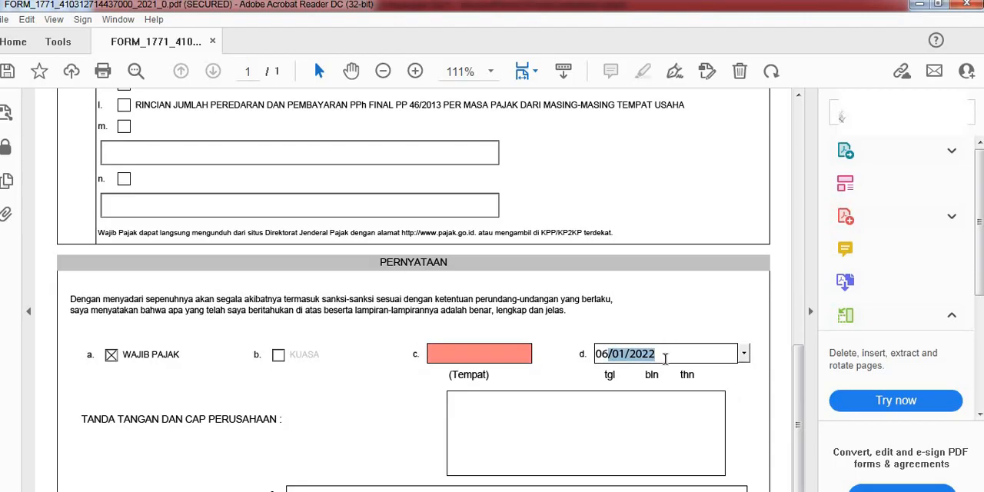
{"action": "left_click_drag", "start_coordinate": [665, 359], "coordinate": [568, 353]}
{"action": "key", "text": "BackSpace"}
{"action": "left_click", "coordinate": [558, 433]}
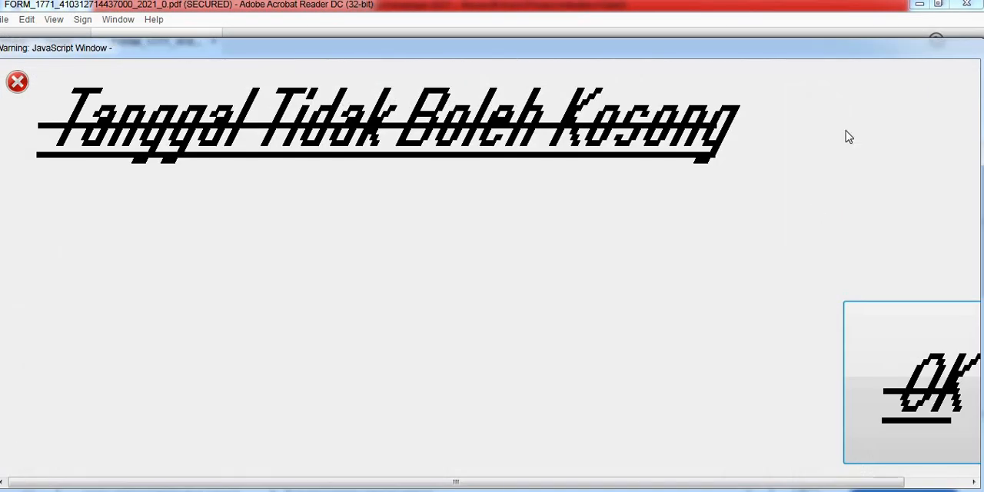
{"action": "left_click", "coordinate": [845, 367]}
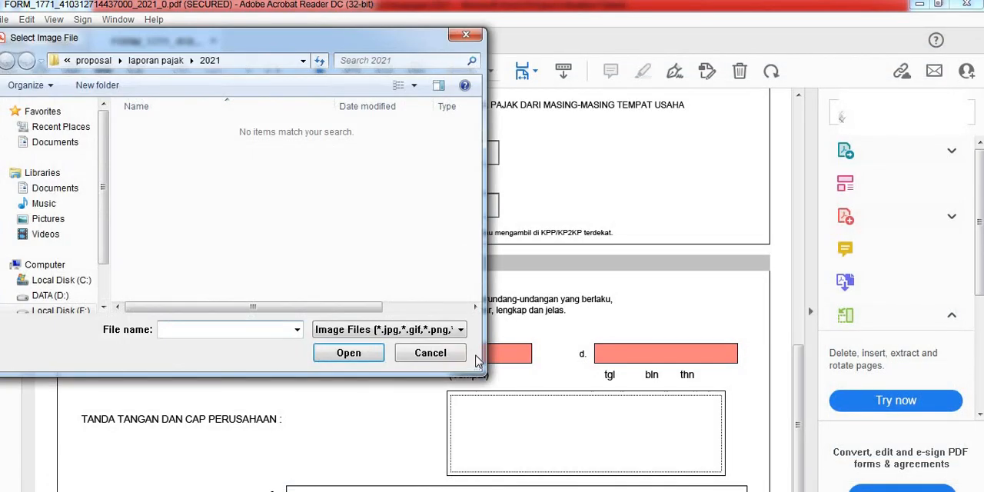
{"action": "left_click", "coordinate": [452, 354]}
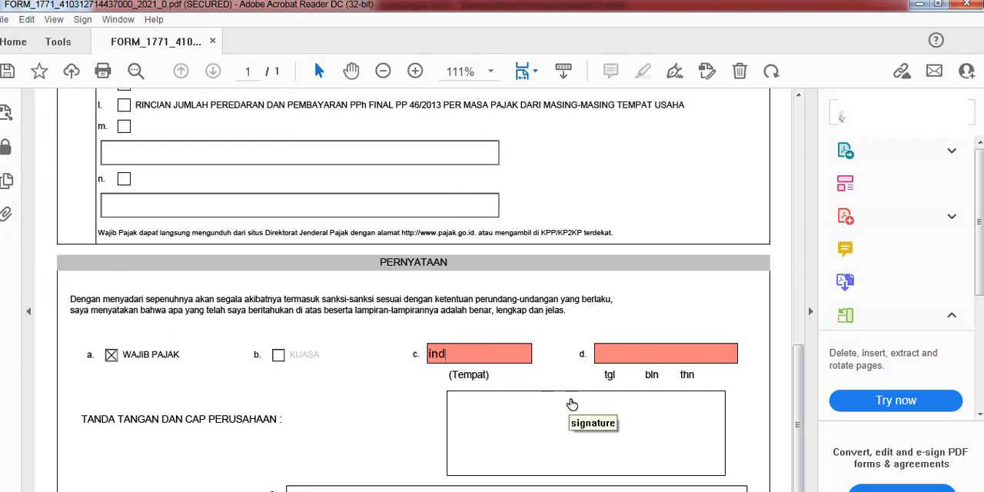
Step: Fill in the PERNYATAAN section with INDRAMAYU as the place and 06/01/2022 as the date
{"action": "key", "text": "Tab"}
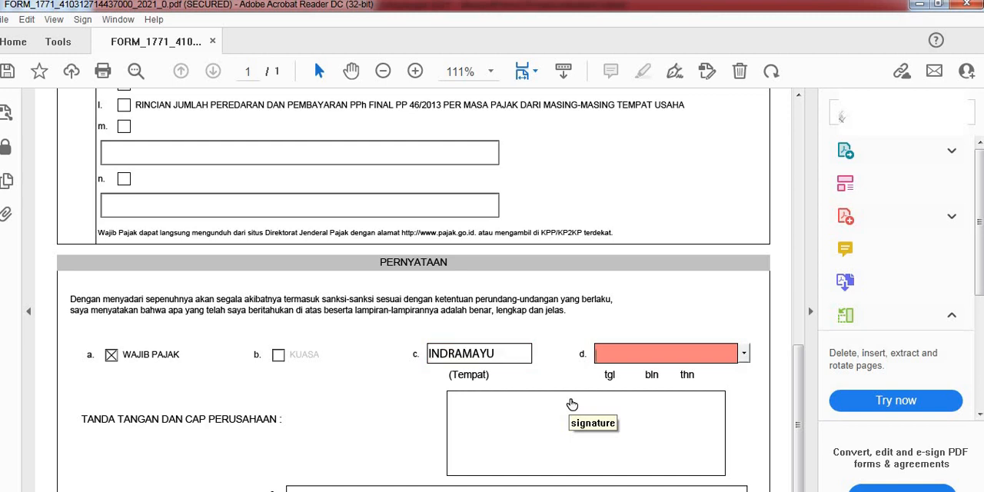
{"action": "left_click", "coordinate": [744, 353]}
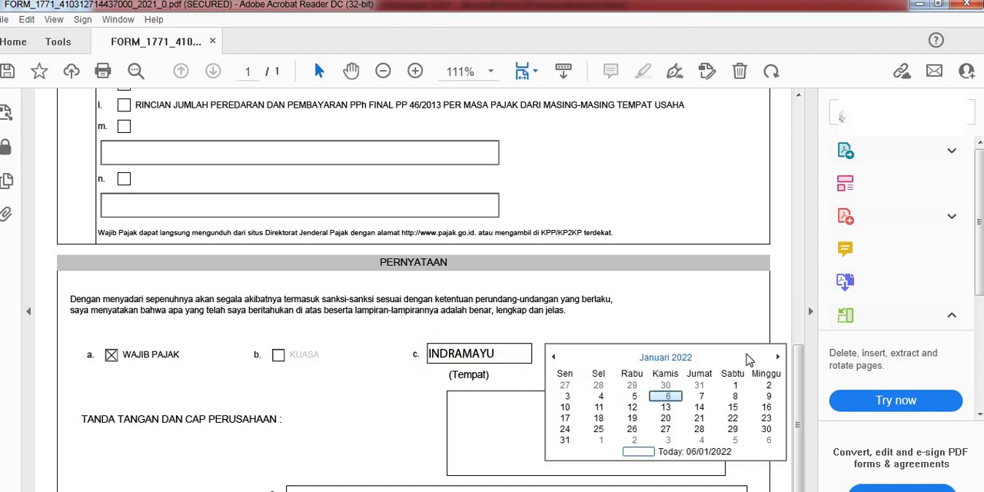
{"action": "left_click", "coordinate": [665, 396]}
Step: Review the signatory details and attachment list, and open LAMPIRAN 8A - 6 NON KUALIFIKASI to view its Elemen dari Neraca tables
{"action": "scroll", "coordinate": [128, 332], "scroll_direction": "down", "scroll_amount": 1}
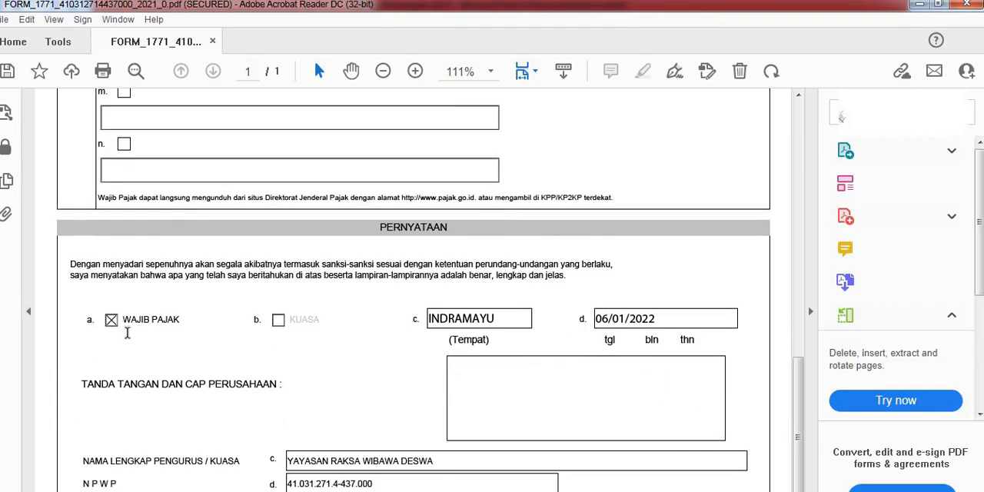
{"action": "scroll", "coordinate": [215, 392], "scroll_direction": "down", "scroll_amount": 1}
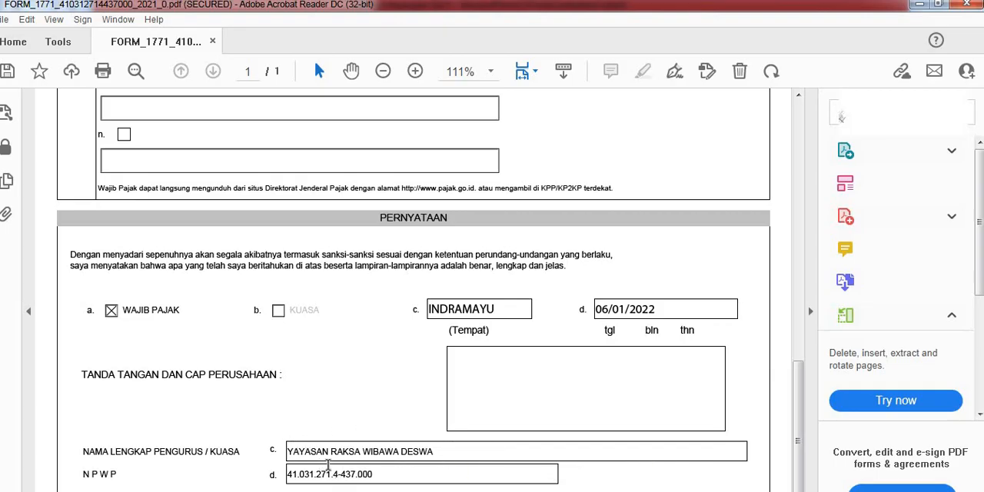
{"action": "scroll", "coordinate": [466, 407], "scroll_direction": "up", "scroll_amount": 10}
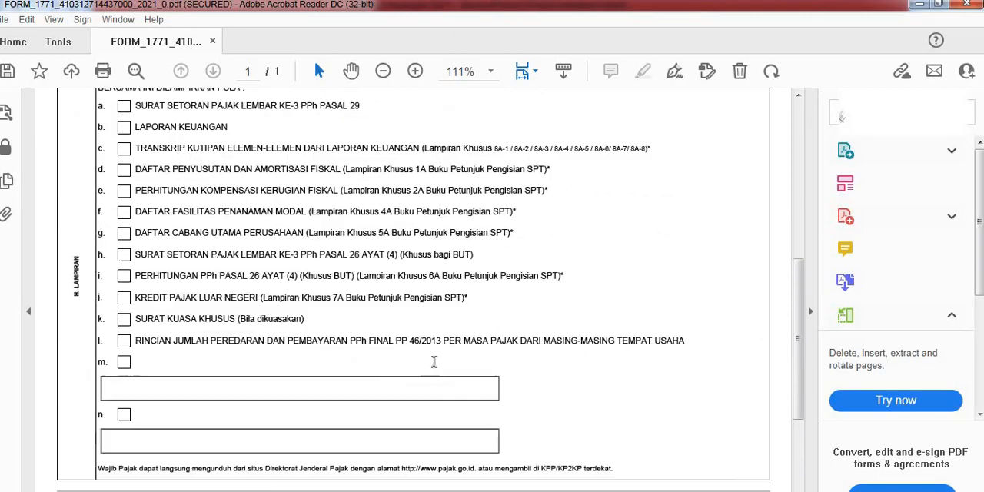
{"action": "scroll", "coordinate": [390, 250], "scroll_direction": "up", "scroll_amount": 1}
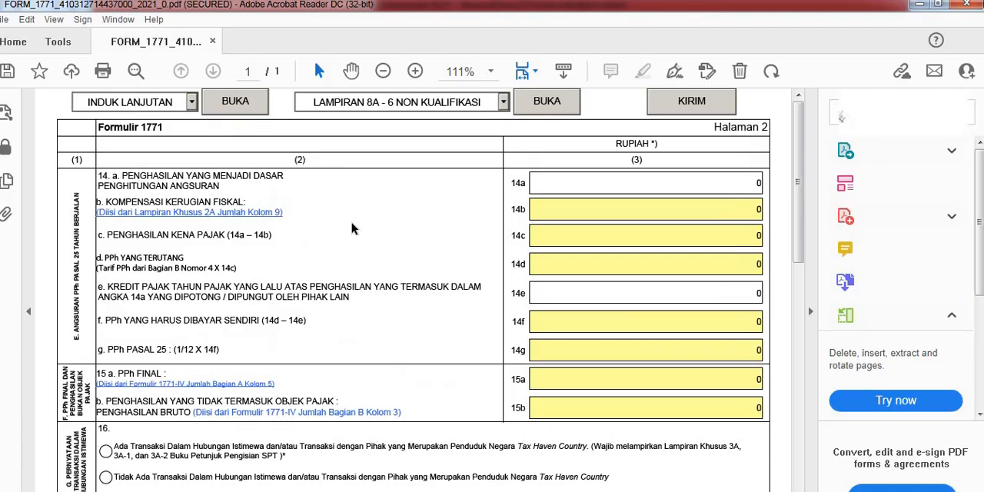
{"action": "left_click", "coordinate": [502, 104]}
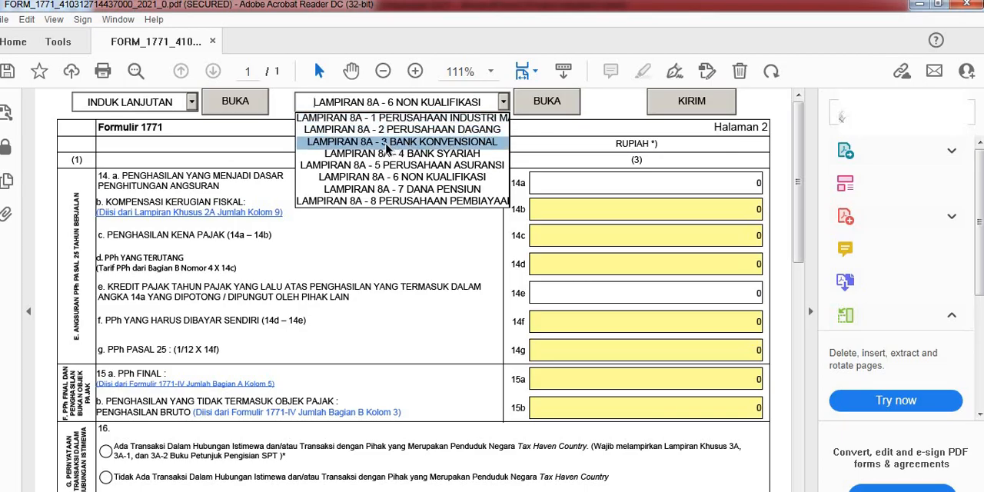
{"action": "left_click", "coordinate": [418, 179]}
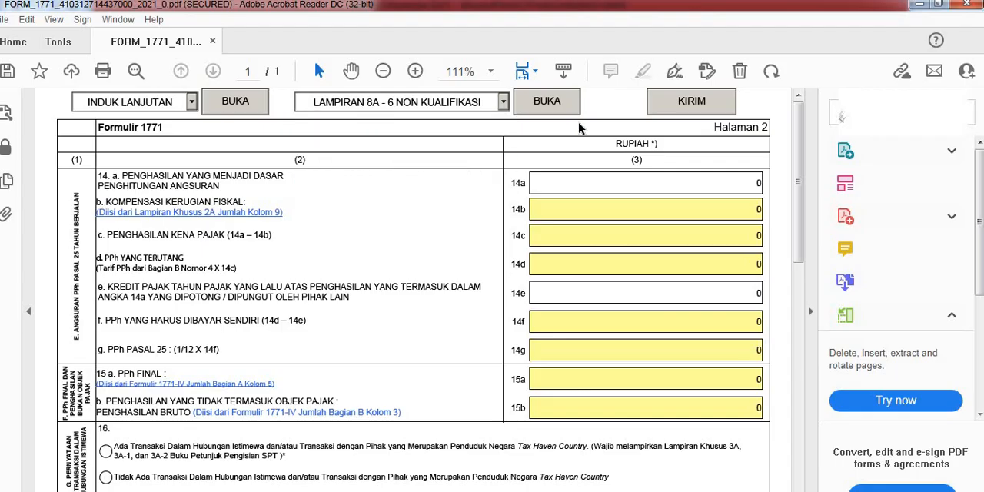
{"action": "left_click", "coordinate": [533, 100]}
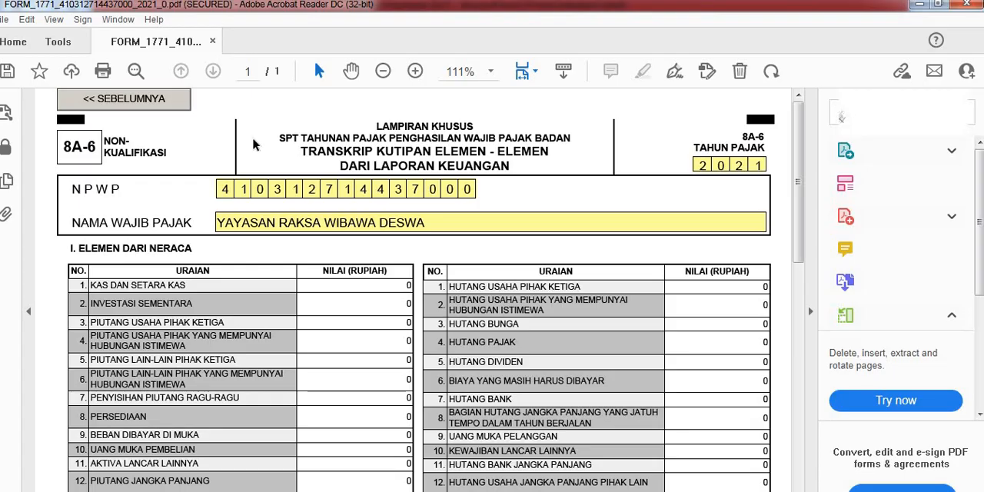
{"action": "scroll", "coordinate": [350, 230], "scroll_direction": "down", "scroll_amount": 4}
{"action": "scroll", "coordinate": [352, 231], "scroll_direction": "up", "scroll_amount": 2}
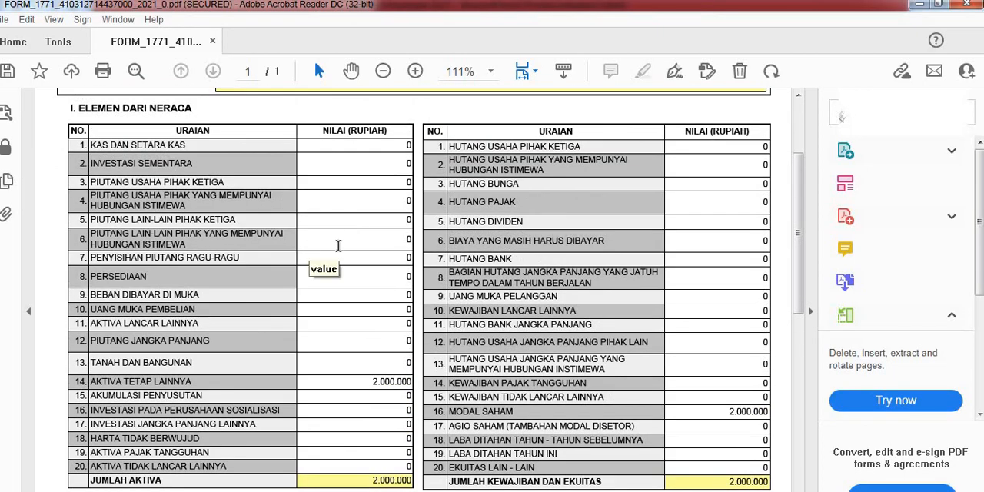
{"action": "scroll", "coordinate": [337, 244], "scroll_direction": "up", "scroll_amount": 2}
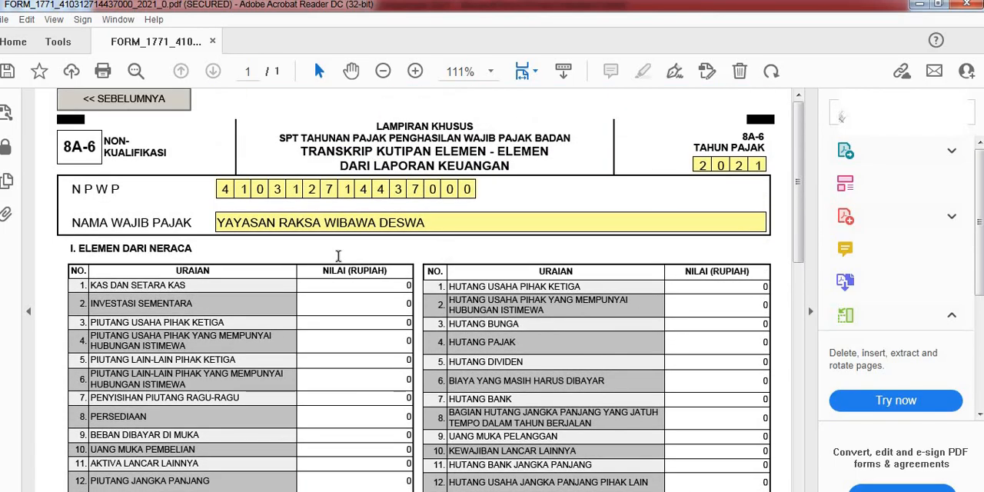
Step: Compare the AKTIVA TETAP LAINNYA and MODAL SAHAM entries of the 8A-6 attachment with the Neraca in the Laporan Keuangan 2021 Word document
{"action": "scroll", "coordinate": [337, 255], "scroll_direction": "down", "scroll_amount": 2}
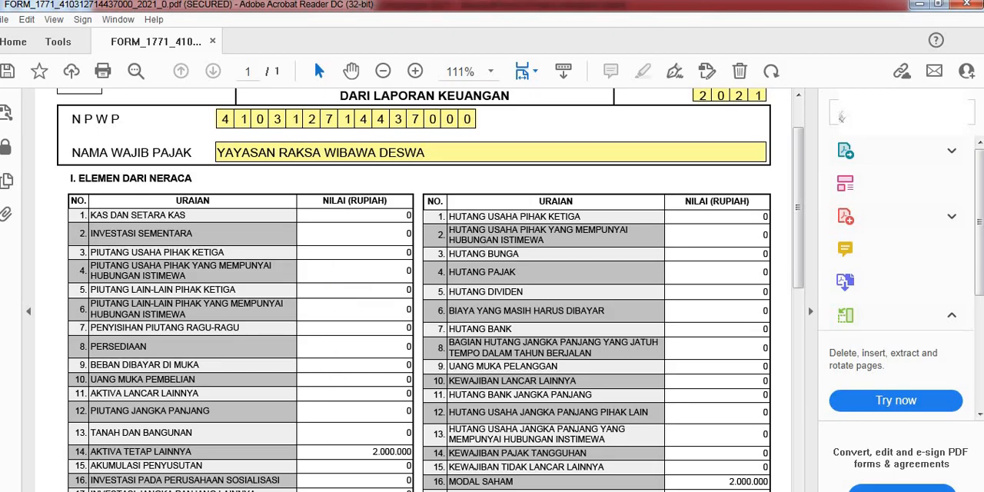
{"action": "left_click", "coordinate": [389, 490]}
{"action": "scroll", "coordinate": [384, 312], "scroll_direction": "down", "scroll_amount": 2}
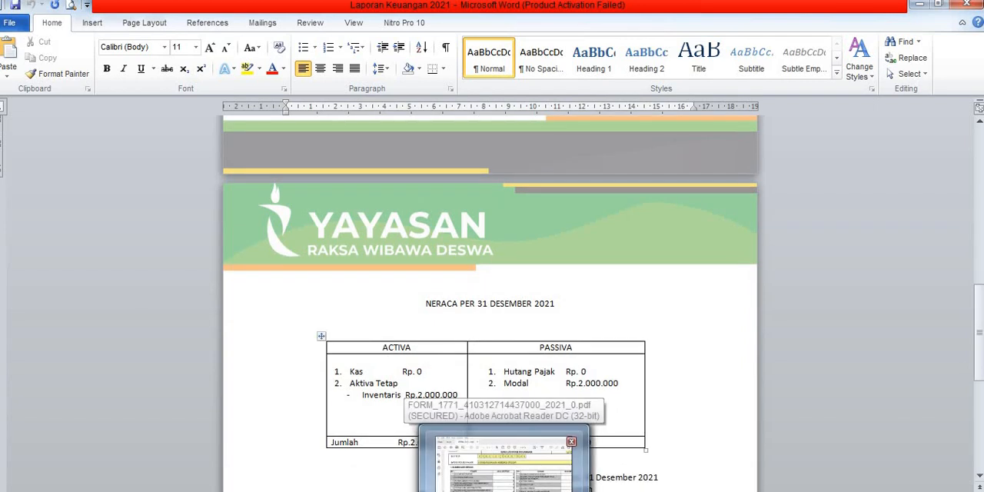
{"action": "left_click", "coordinate": [503, 490]}
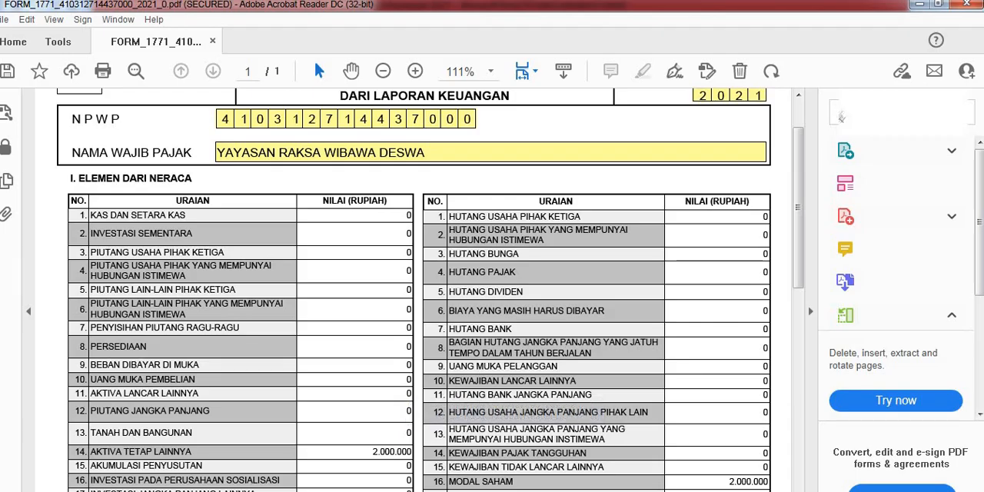
{"action": "left_click", "coordinate": [331, 449]}
{"action": "left_click", "coordinate": [704, 481]}
{"action": "scroll", "coordinate": [657, 410], "scroll_direction": "down", "scroll_amount": 3}
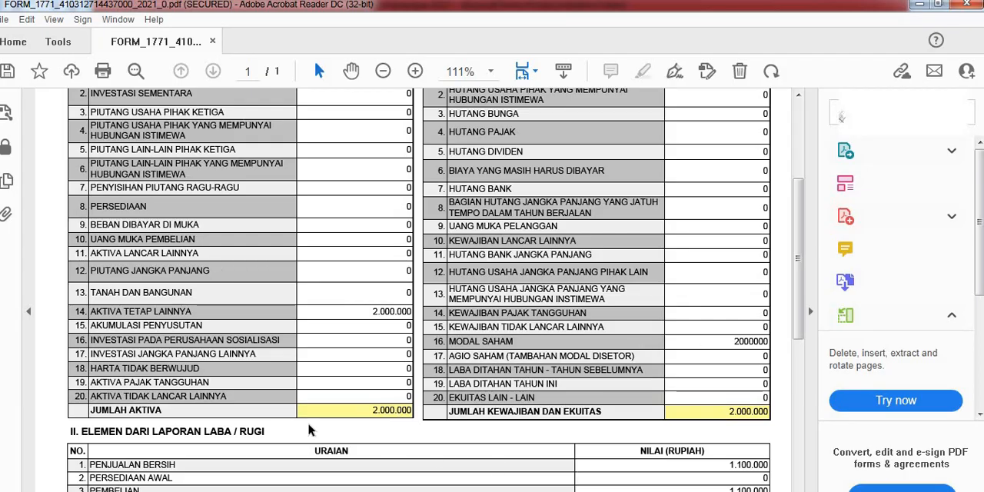
Step: Look over the whole 8A-6 attachment, from its identity header and Neraca tables through the Laba/Rugi elements to the related-party transactions
{"action": "scroll", "coordinate": [730, 422], "scroll_direction": "down", "scroll_amount": 2}
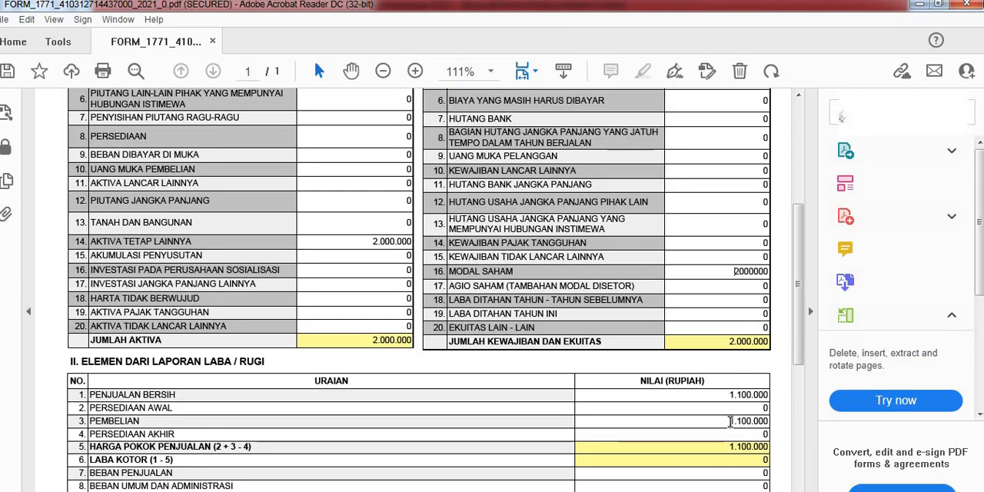
{"action": "scroll", "coordinate": [521, 358], "scroll_direction": "up", "scroll_amount": 1}
{"action": "scroll", "coordinate": [521, 359], "scroll_direction": "down", "scroll_amount": 1}
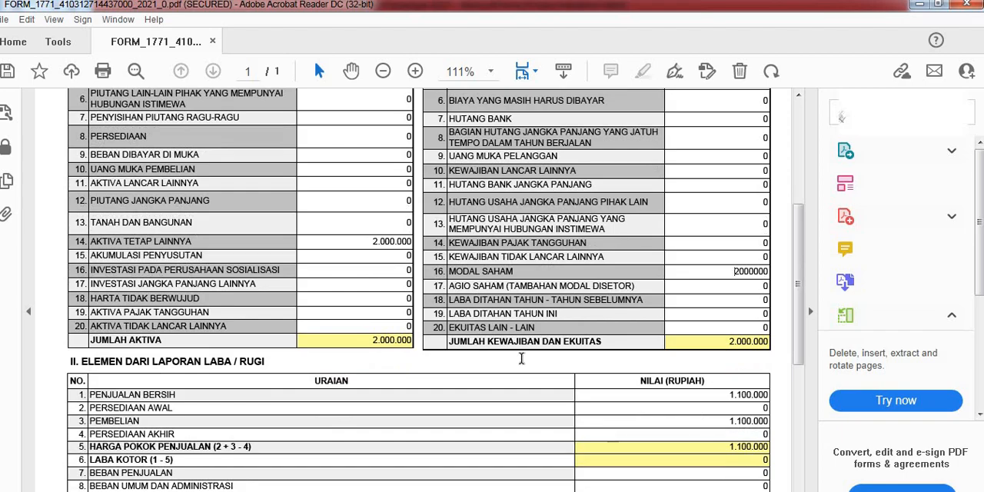
{"action": "scroll", "coordinate": [521, 359], "scroll_direction": "down", "scroll_amount": 6}
{"action": "scroll", "coordinate": [519, 363], "scroll_direction": "up", "scroll_amount": 1}
{"action": "scroll", "coordinate": [520, 363], "scroll_direction": "up", "scroll_amount": 13}
{"action": "scroll", "coordinate": [517, 389], "scroll_direction": "down", "scroll_amount": 6}
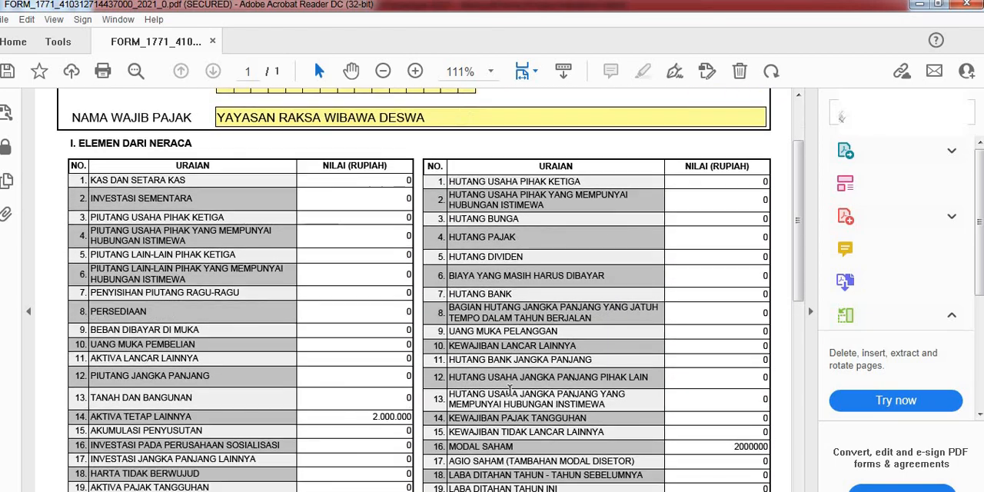
{"action": "scroll", "coordinate": [509, 390], "scroll_direction": "up", "scroll_amount": 7}
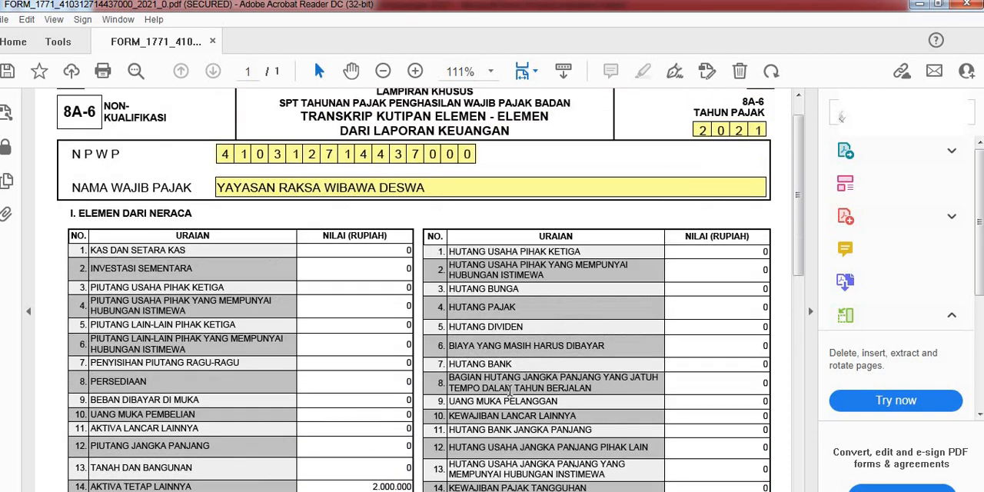
{"action": "scroll", "coordinate": [509, 390], "scroll_direction": "down", "scroll_amount": 7}
{"action": "scroll", "coordinate": [416, 239], "scroll_direction": "up", "scroll_amount": 2}
{"action": "scroll", "coordinate": [416, 239], "scroll_direction": "up", "scroll_amount": 6}
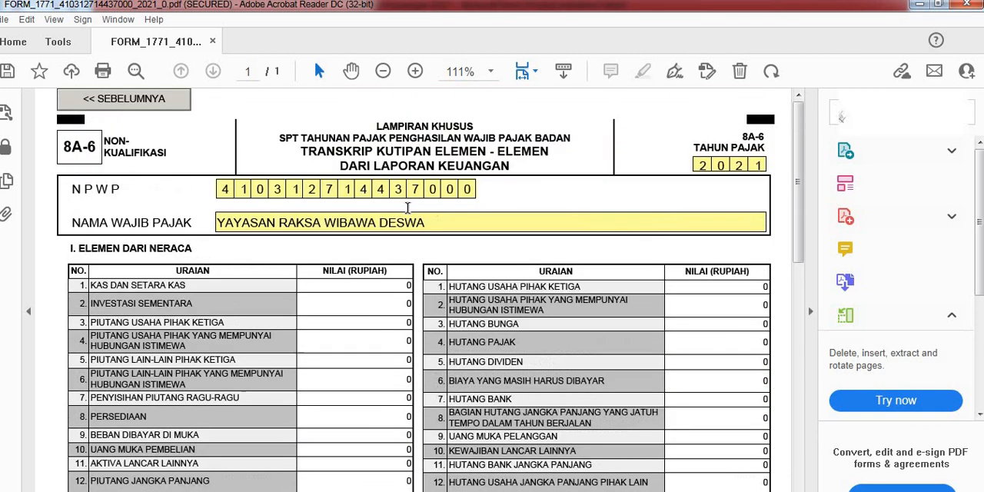
{"action": "scroll", "coordinate": [586, 292], "scroll_direction": "down", "scroll_amount": 8}
{"action": "scroll", "coordinate": [585, 293], "scroll_direction": "down", "scroll_amount": 14}
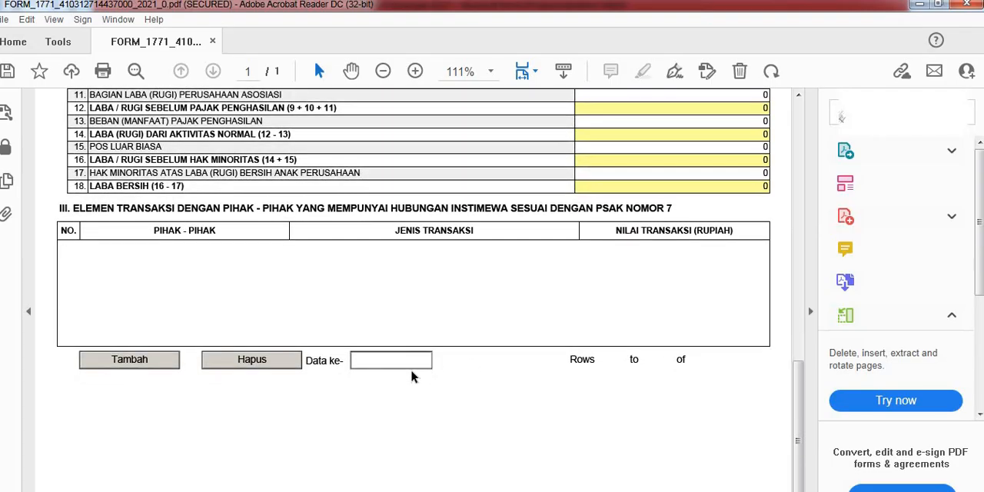
Step: Check the ELEMEN DARI LAPORAN LABA / RUGI entries against the income and expense table of the Word financial report
{"action": "scroll", "coordinate": [416, 376], "scroll_direction": "up", "scroll_amount": 5}
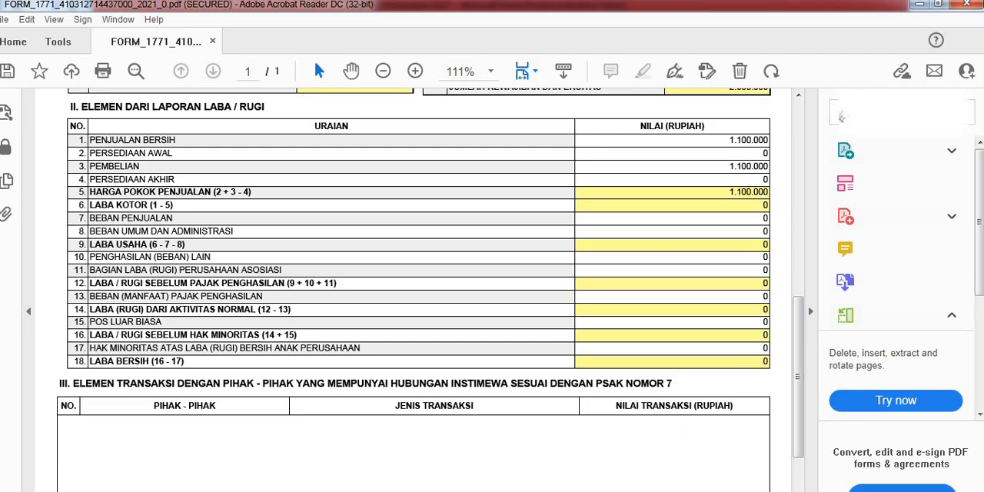
{"action": "mouse_move", "coordinate": [662, 490]}
{"action": "left_click", "coordinate": [577, 461]}
{"action": "scroll", "coordinate": [544, 355], "scroll_direction": "up", "scroll_amount": 10}
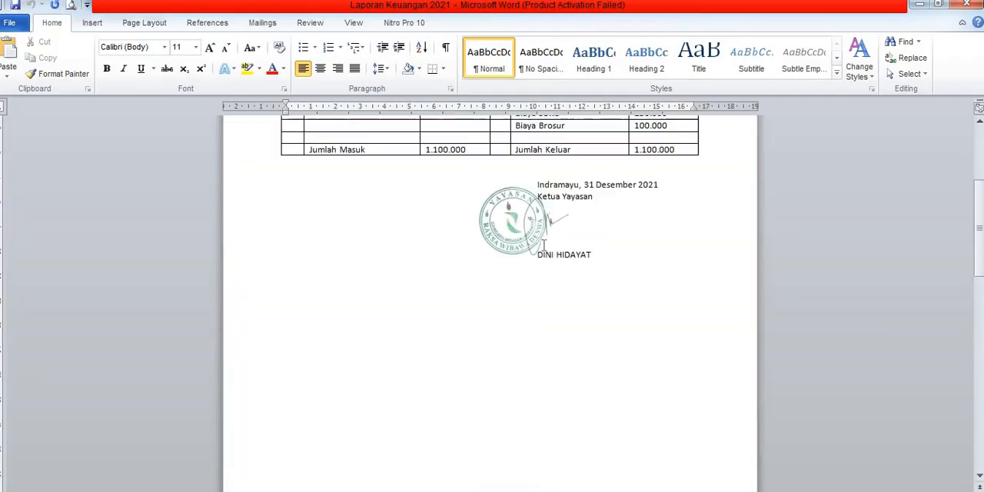
{"action": "scroll", "coordinate": [494, 171], "scroll_direction": "up", "scroll_amount": 5}
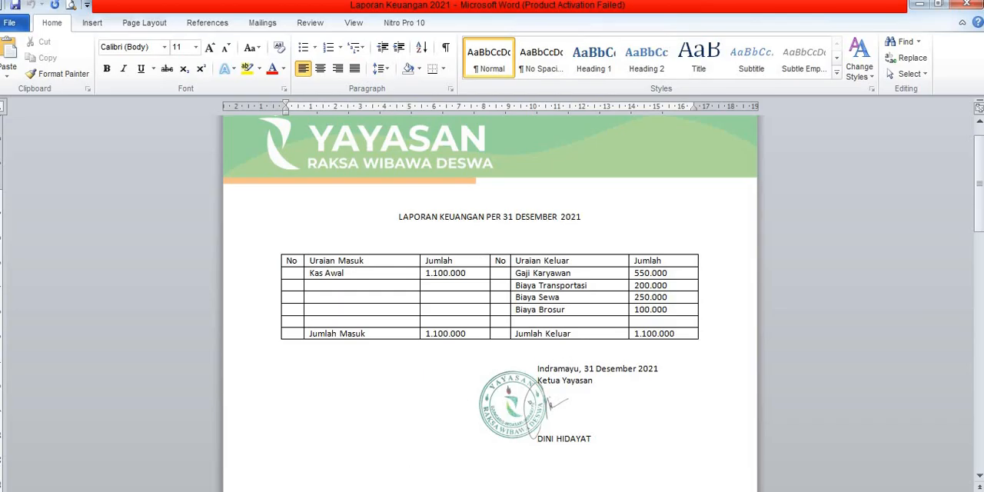
{"action": "key", "text": "alt+Tab"}
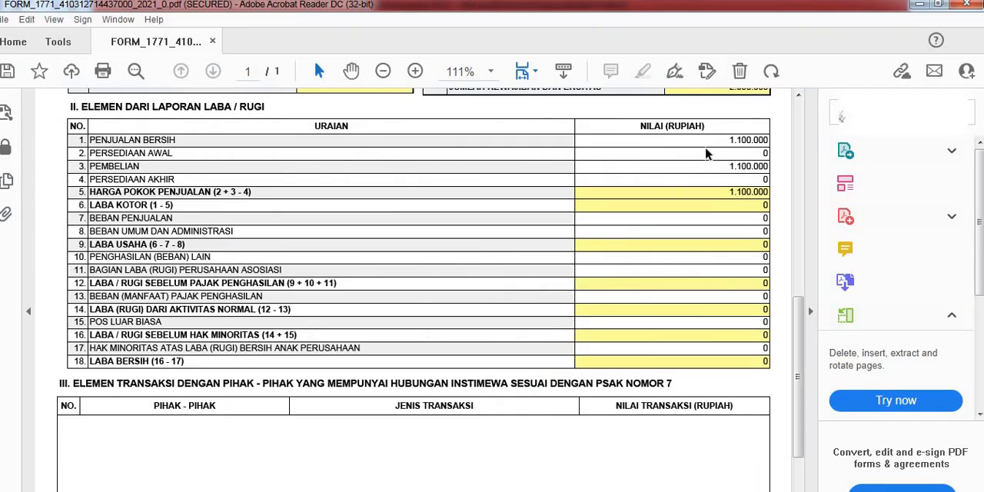
Step: Return from 8A-6 to the INDUK LANJUTAN page and open LAMPIRAN VI to look over its affiliate capital and loan tables
{"action": "scroll", "coordinate": [468, 375], "scroll_direction": "up", "scroll_amount": 10}
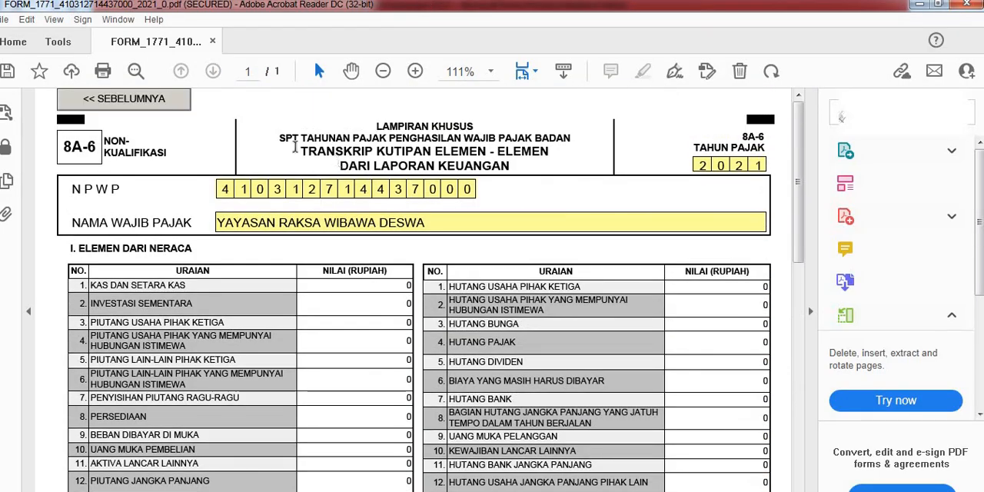
{"action": "left_click", "coordinate": [150, 104]}
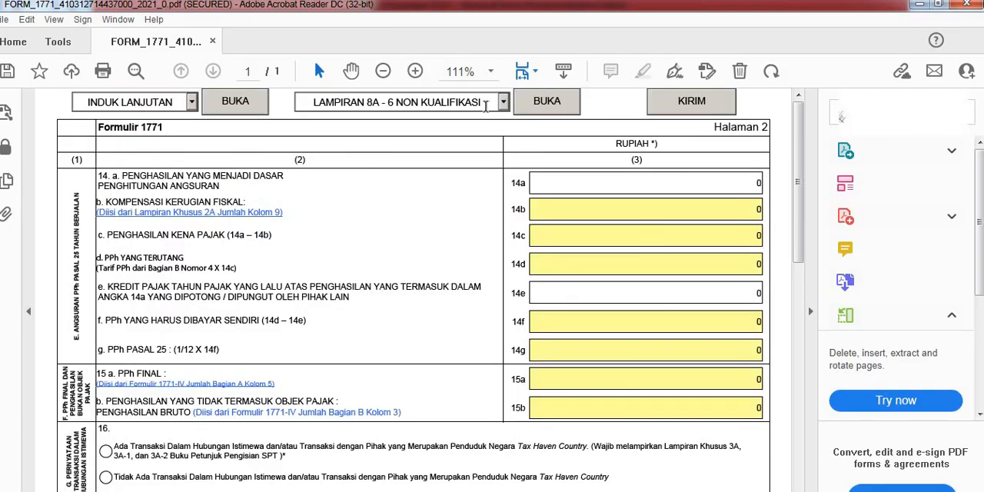
{"action": "left_click", "coordinate": [193, 102]}
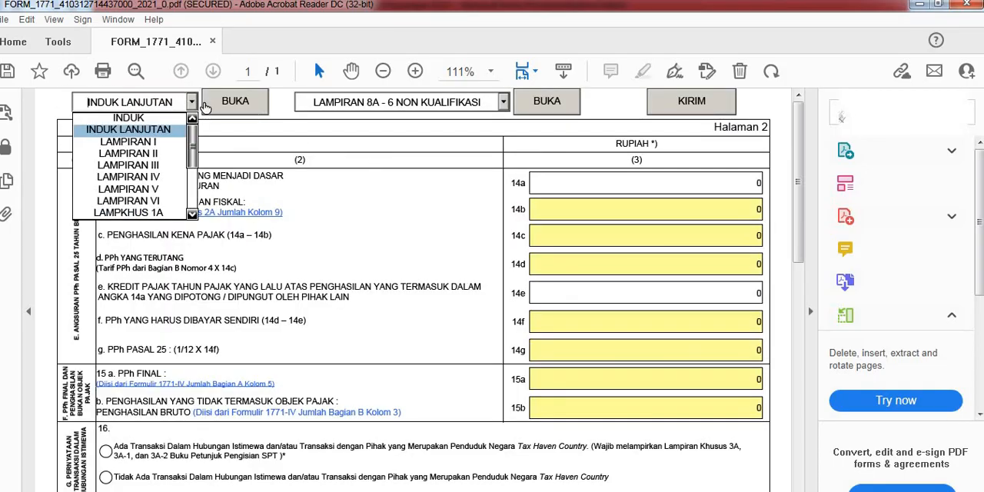
{"action": "left_click", "coordinate": [160, 200]}
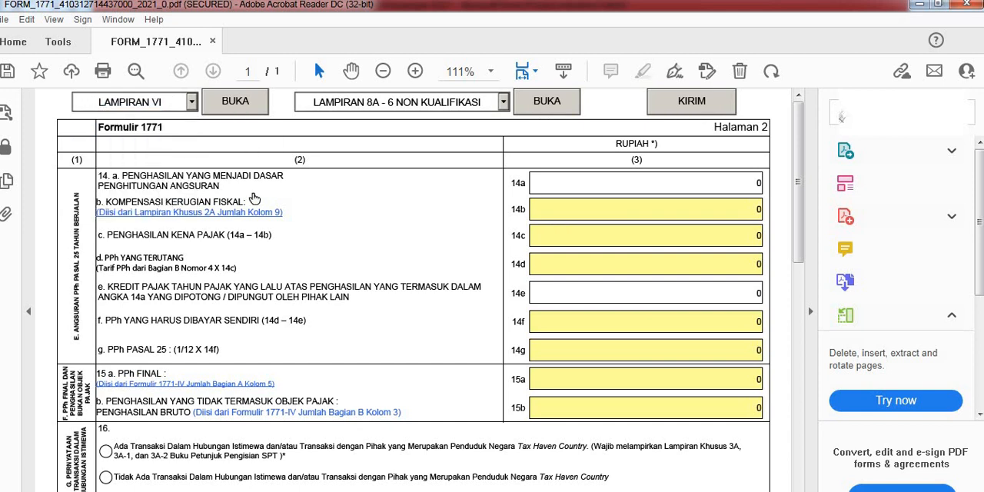
{"action": "left_click", "coordinate": [233, 102]}
{"action": "scroll", "coordinate": [470, 292], "scroll_direction": "down", "scroll_amount": 5}
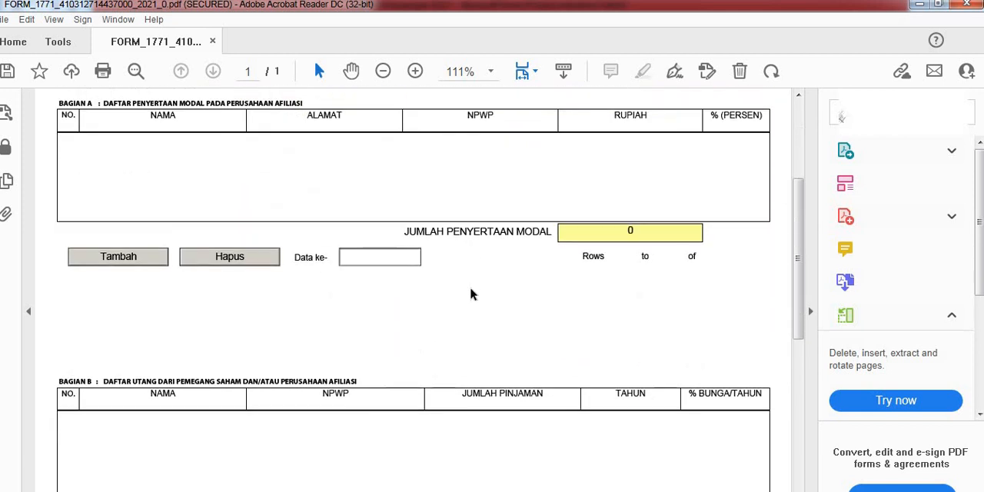
{"action": "scroll", "coordinate": [470, 302], "scroll_direction": "down", "scroll_amount": 3}
{"action": "scroll", "coordinate": [330, 205], "scroll_direction": "up", "scroll_amount": 6}
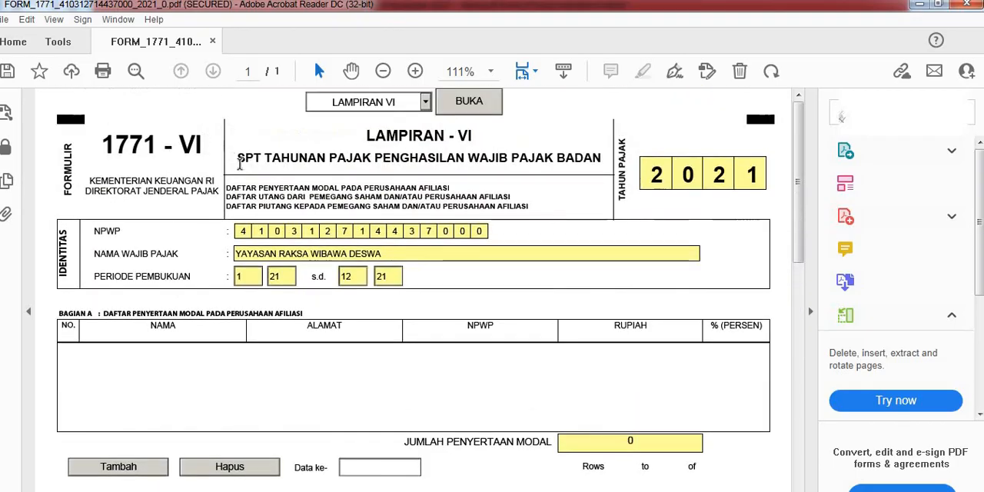
Step: Open LAMPIRAN V and replace the shareholder's NPWP in BAGIAN A with all zeros
{"action": "left_click", "coordinate": [425, 103]}
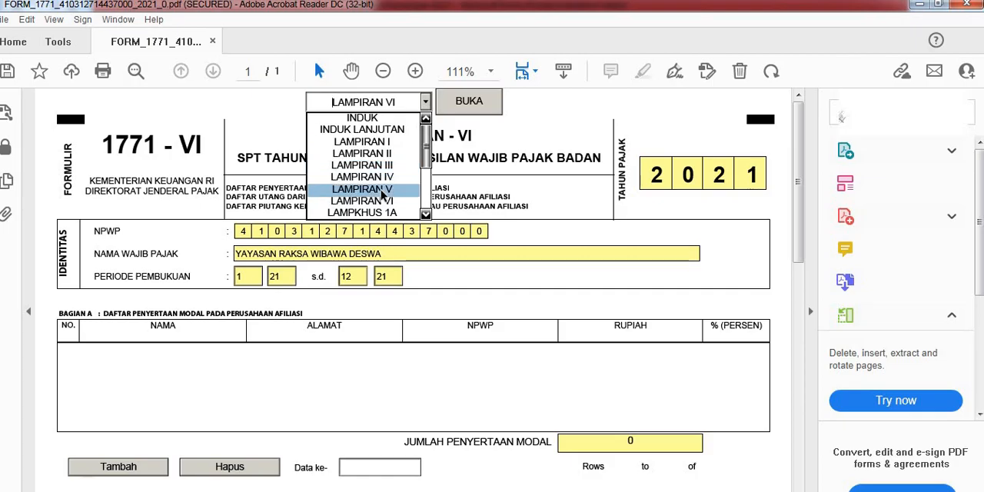
{"action": "left_click", "coordinate": [381, 191]}
{"action": "left_click", "coordinate": [453, 108]}
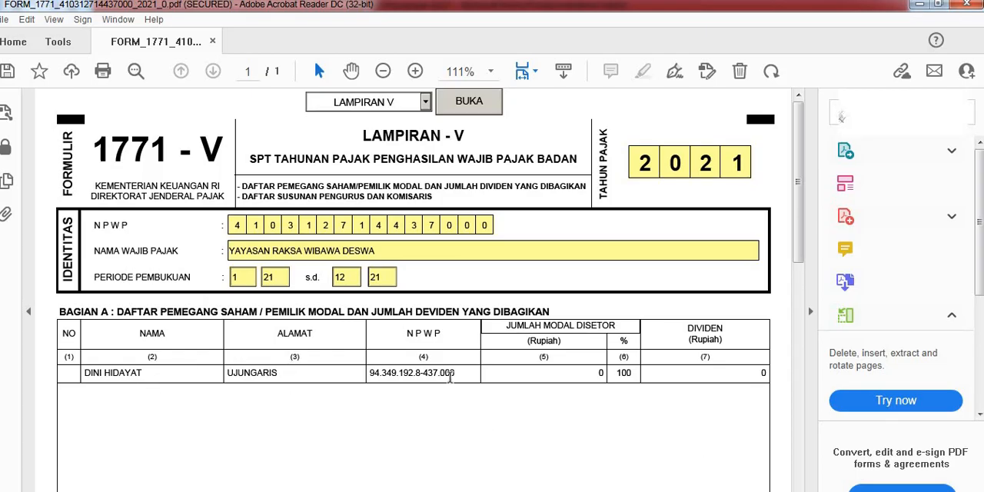
{"action": "left_click_drag", "start_coordinate": [472, 376], "coordinate": [359, 376]}
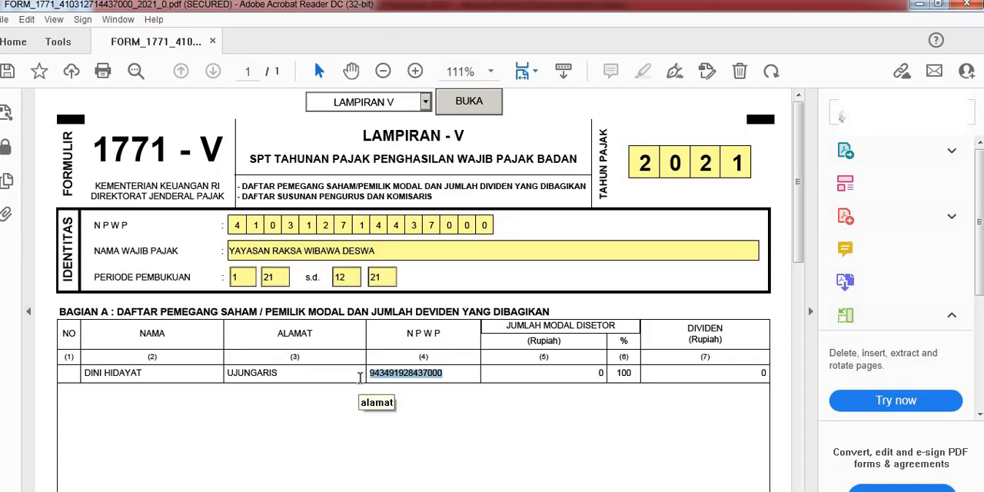
{"action": "type", "text": "000000000000000"}
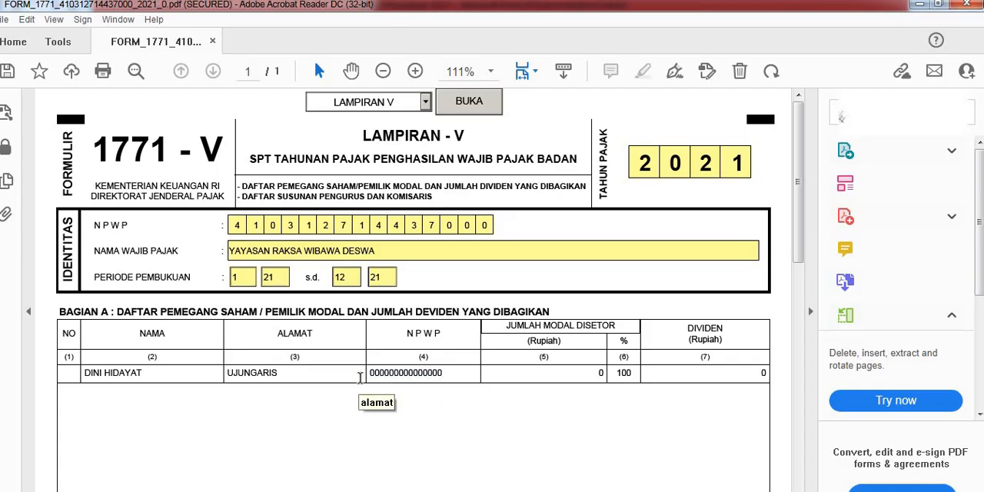
{"action": "key", "text": "Tab"}
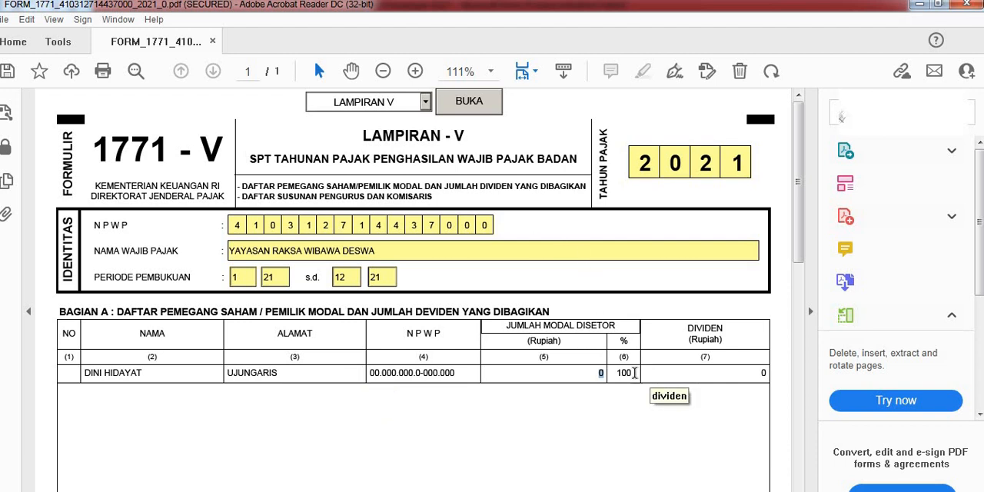
{"action": "left_click", "coordinate": [631, 373]}
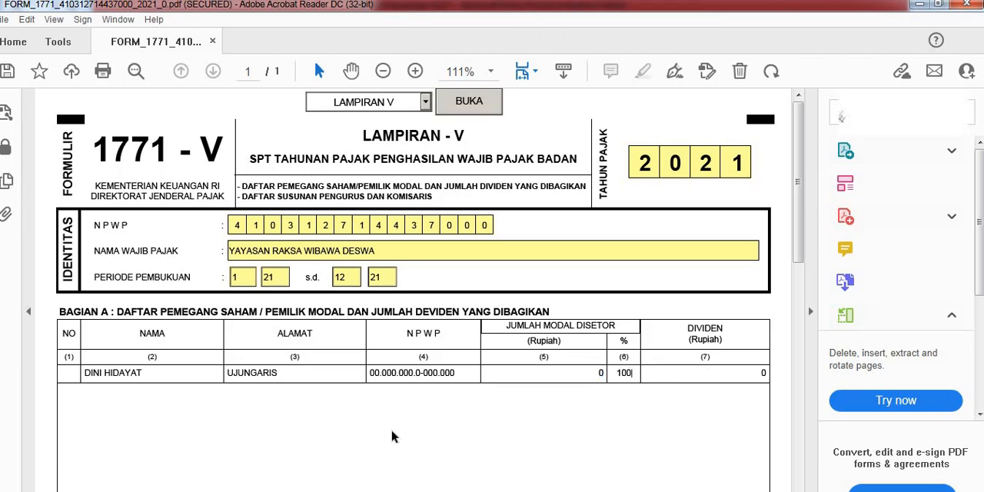
Step: Review the BAGIAN A totals and the BAGIAN B list of officers and commissioners in LAMPIRAN V
{"action": "scroll", "coordinate": [343, 435], "scroll_direction": "down", "scroll_amount": 3}
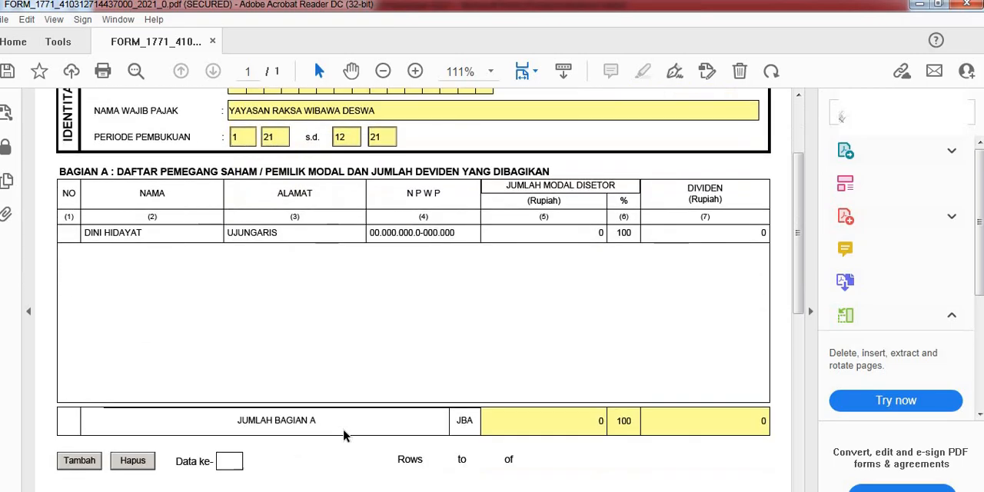
{"action": "scroll", "coordinate": [308, 401], "scroll_direction": "down", "scroll_amount": 2}
{"action": "scroll", "coordinate": [295, 369], "scroll_direction": "down", "scroll_amount": 2}
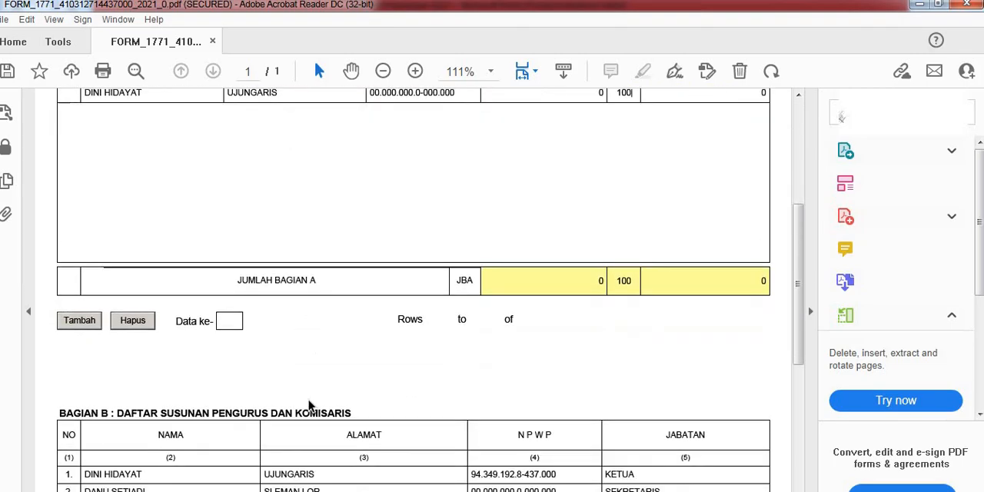
{"action": "scroll", "coordinate": [294, 368], "scroll_direction": "down", "scroll_amount": 3}
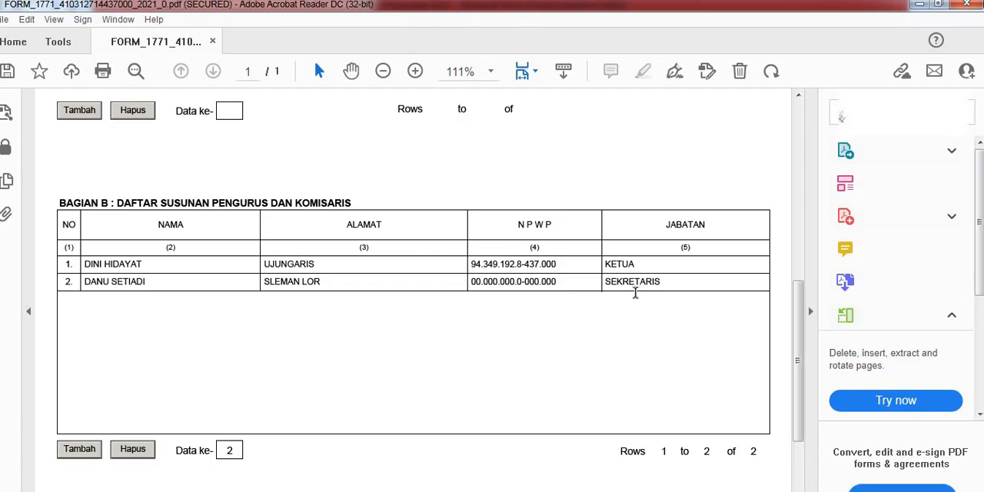
{"action": "scroll", "coordinate": [305, 425], "scroll_direction": "down", "scroll_amount": 3}
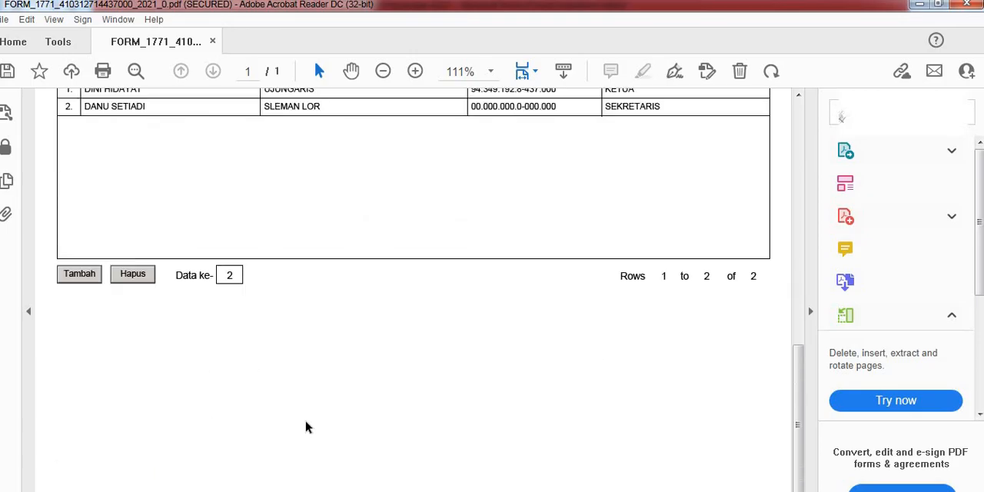
{"action": "scroll", "coordinate": [305, 426], "scroll_direction": "up", "scroll_amount": 10}
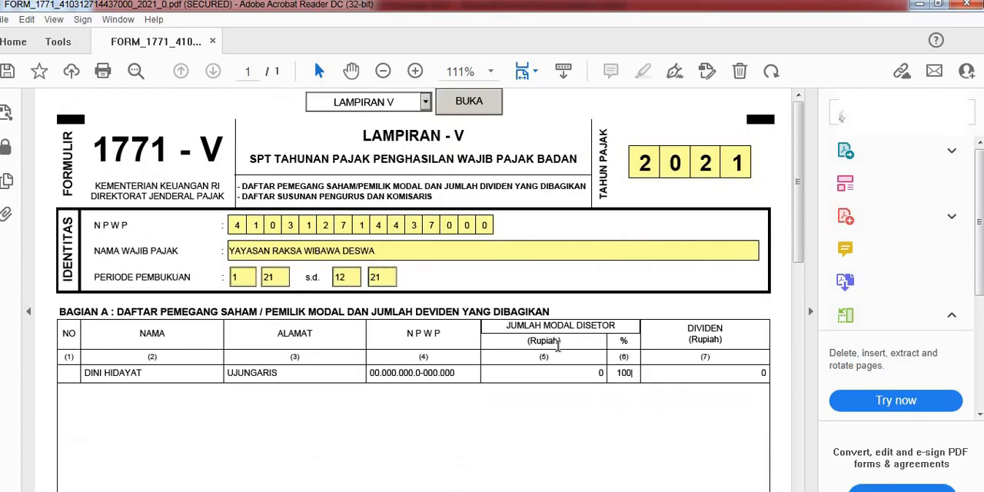
Step: Open LAMPIRAN IV and look over its final income table and the BAGIAN B table of non-taxable income
{"action": "left_click", "coordinate": [425, 101]}
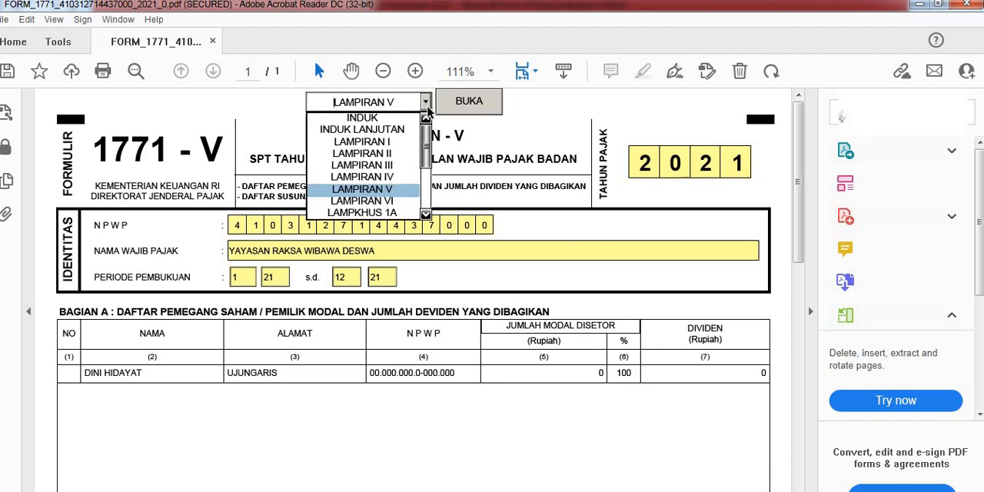
{"action": "left_click", "coordinate": [395, 176]}
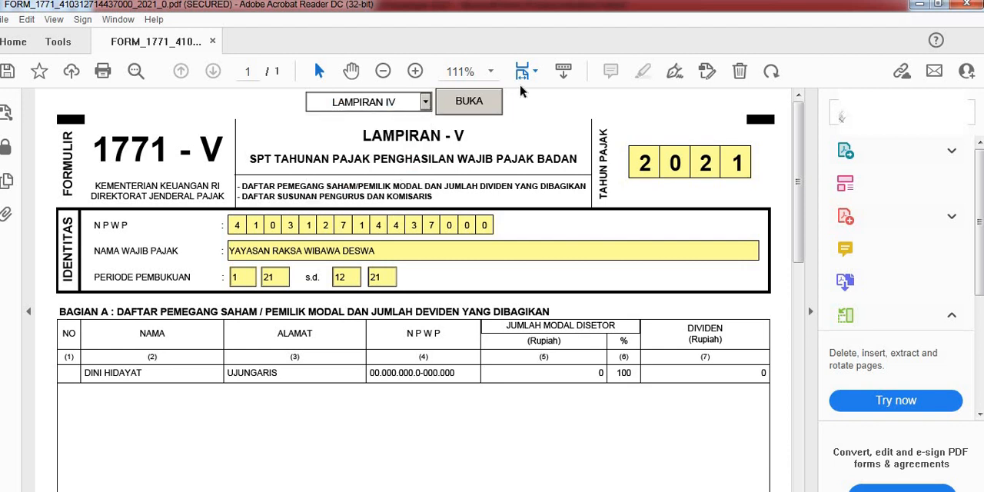
{"action": "left_click", "coordinate": [464, 102]}
{"action": "scroll", "coordinate": [464, 162], "scroll_direction": "down", "scroll_amount": 10}
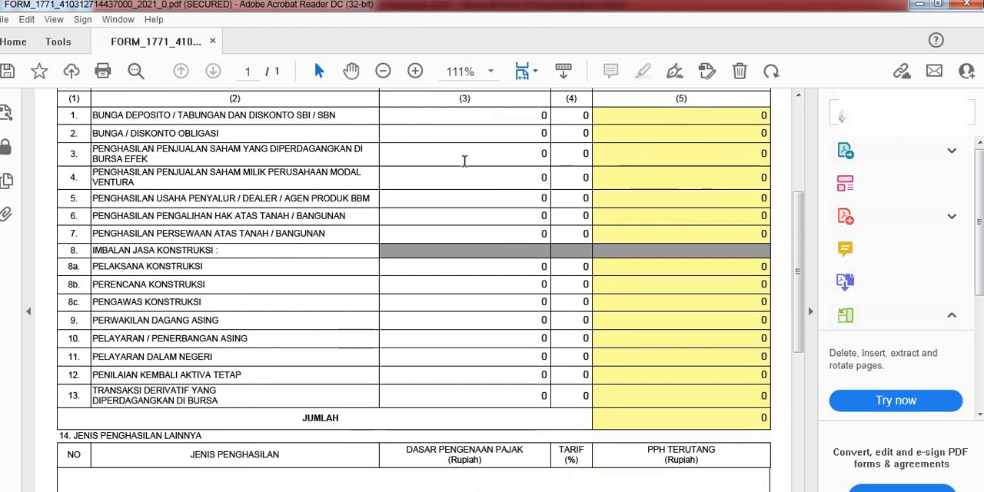
{"action": "scroll", "coordinate": [464, 161], "scroll_direction": "down", "scroll_amount": 5}
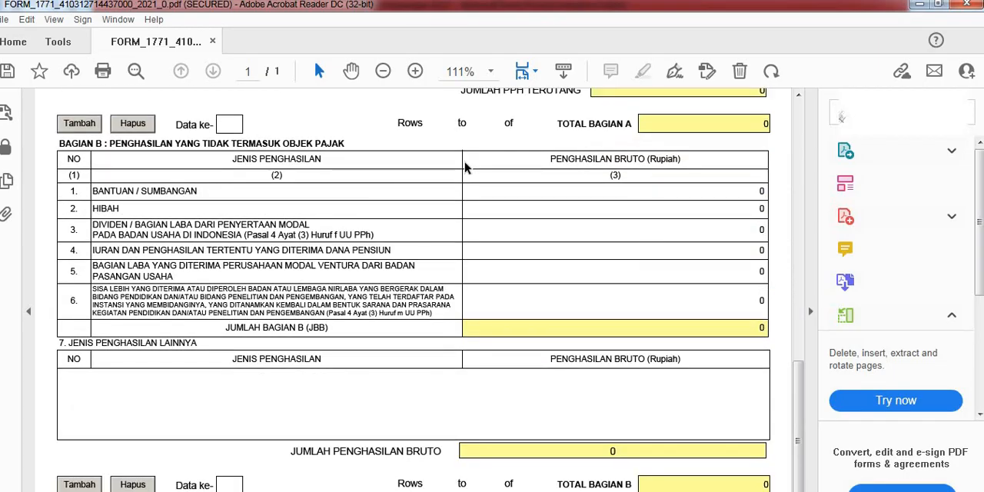
Step: Open LAMPIRAN III and look over its PPh Pasal 22 and Pasal 23/26 withholding tables
{"action": "scroll", "coordinate": [577, 215], "scroll_direction": "up", "scroll_amount": 6}
{"action": "scroll", "coordinate": [577, 215], "scroll_direction": "up", "scroll_amount": 6}
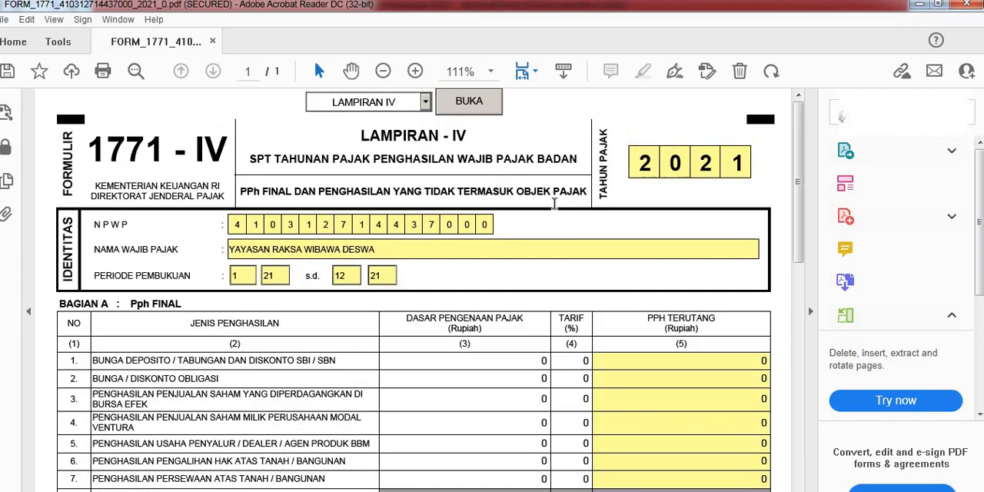
{"action": "left_click", "coordinate": [427, 103]}
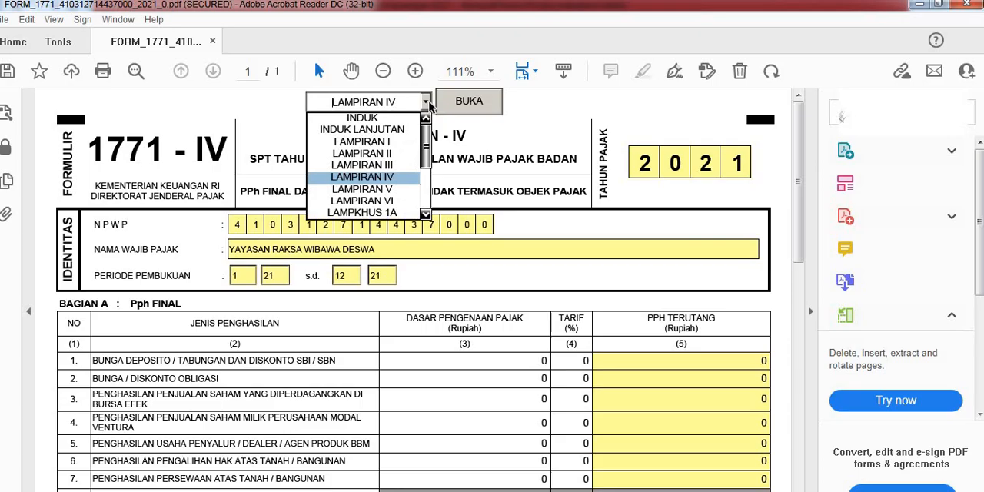
{"action": "left_click", "coordinate": [361, 173]}
{"action": "left_click", "coordinate": [464, 102]}
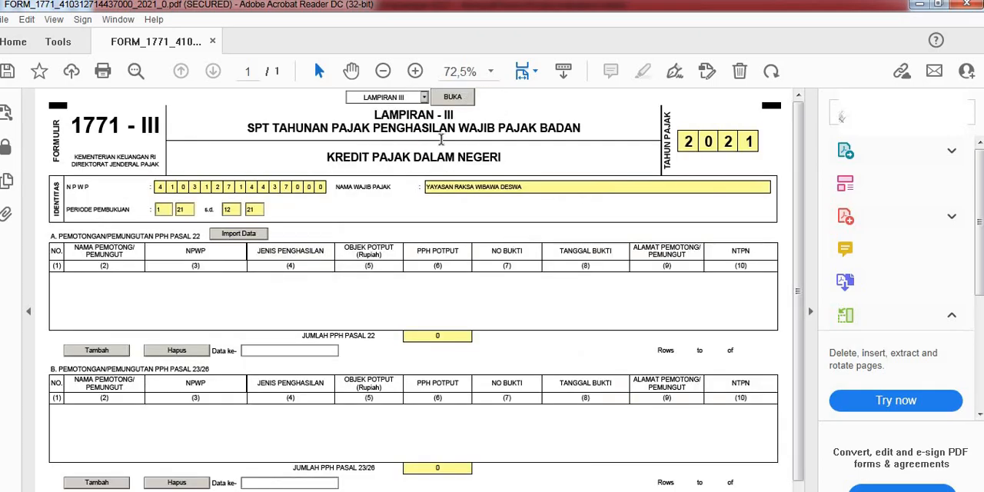
{"action": "scroll", "coordinate": [436, 223], "scroll_direction": "down", "scroll_amount": 1}
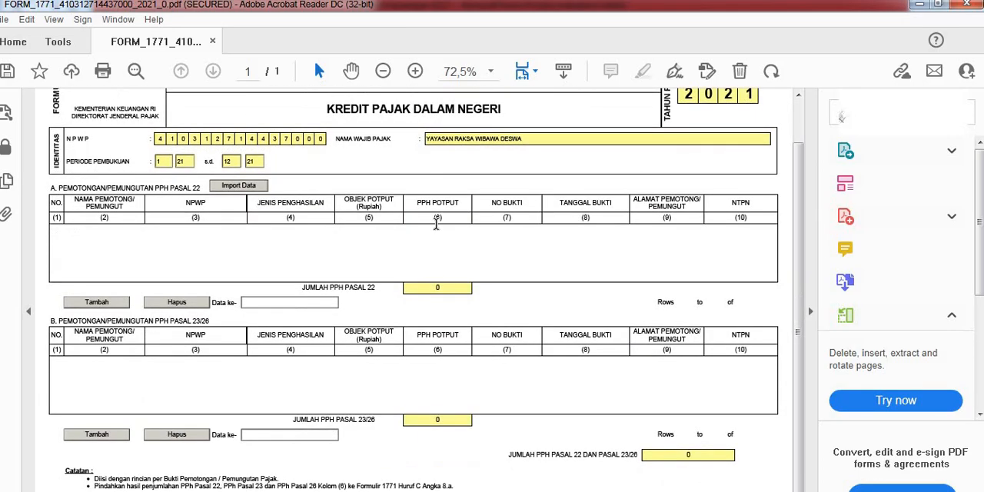
Step: Open LAMPIRAN I and review the domestic and foreign commercial net income lines
{"action": "scroll", "coordinate": [436, 223], "scroll_direction": "up", "scroll_amount": 1}
{"action": "left_click", "coordinate": [423, 96]}
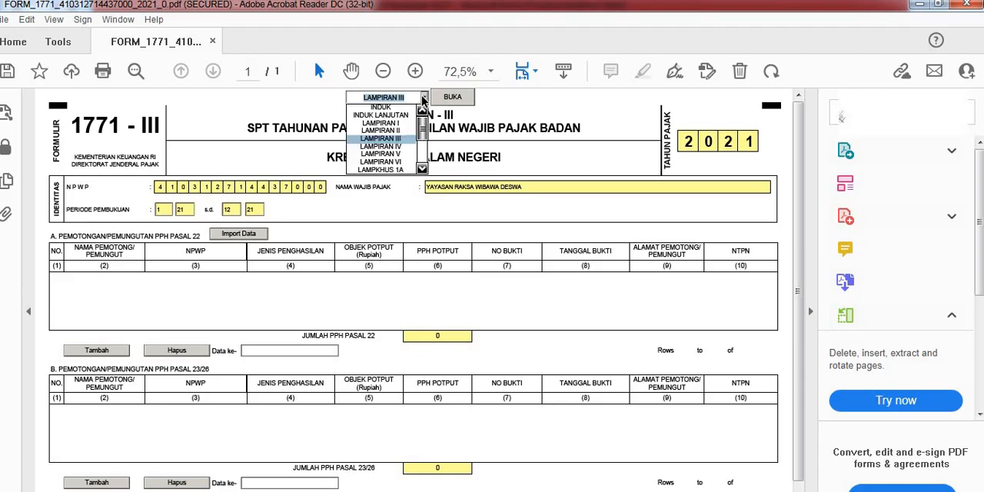
{"action": "left_click", "coordinate": [392, 123]}
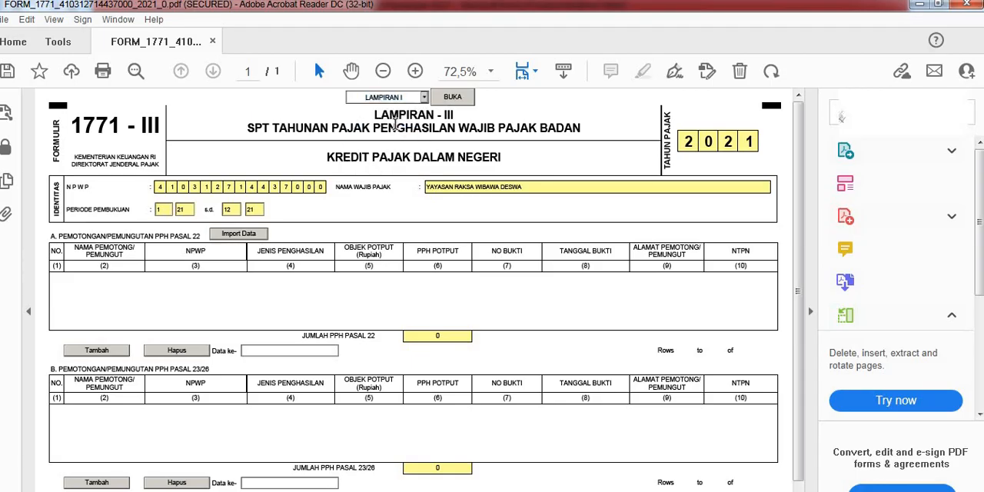
{"action": "left_click", "coordinate": [450, 98]}
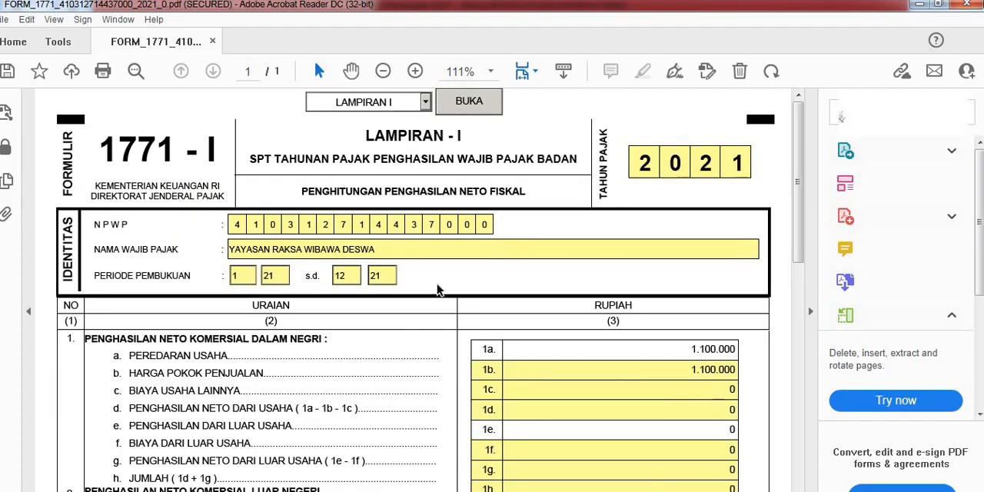
{"action": "scroll", "coordinate": [527, 333], "scroll_direction": "down", "scroll_amount": 2}
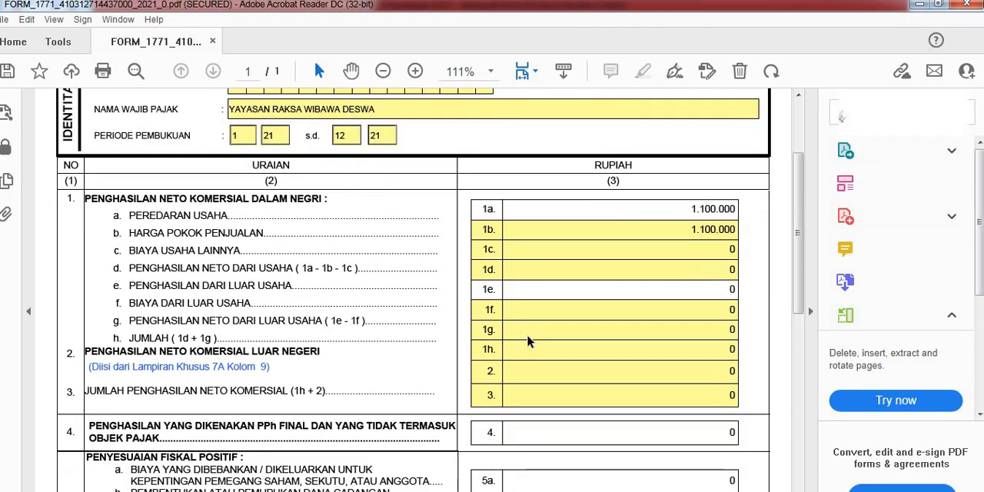
{"action": "scroll", "coordinate": [527, 334], "scroll_direction": "down", "scroll_amount": 1}
{"action": "scroll", "coordinate": [601, 215], "scroll_direction": "up", "scroll_amount": 3}
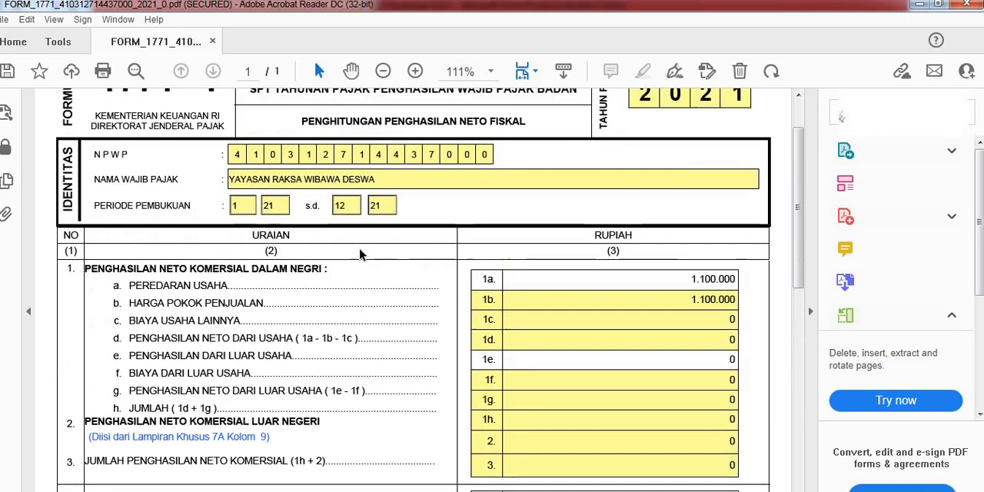
{"action": "scroll", "coordinate": [324, 271], "scroll_direction": "up", "scroll_amount": 1}
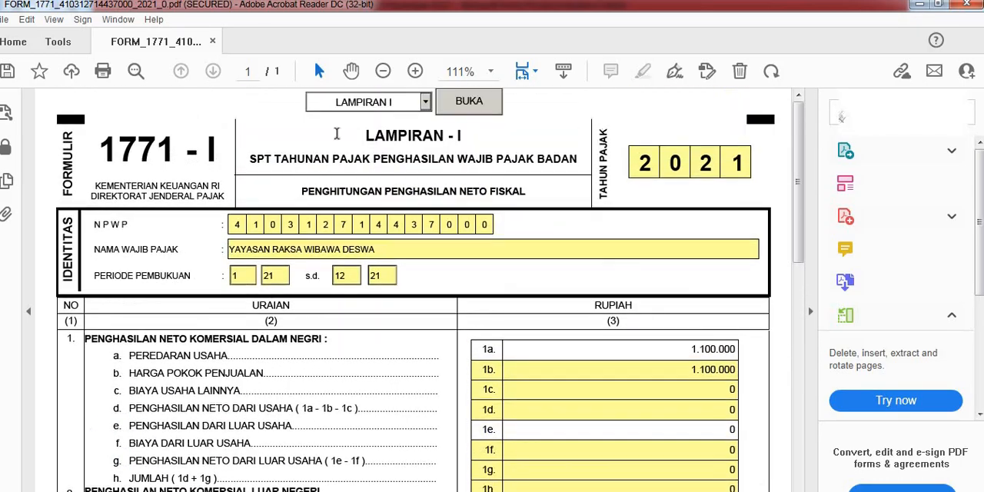
Step: Open LAMPIRAN II and review its cost breakdown, including the salary row under HARGA POKOK PENJUALAN and the totals
{"action": "left_click", "coordinate": [427, 103]}
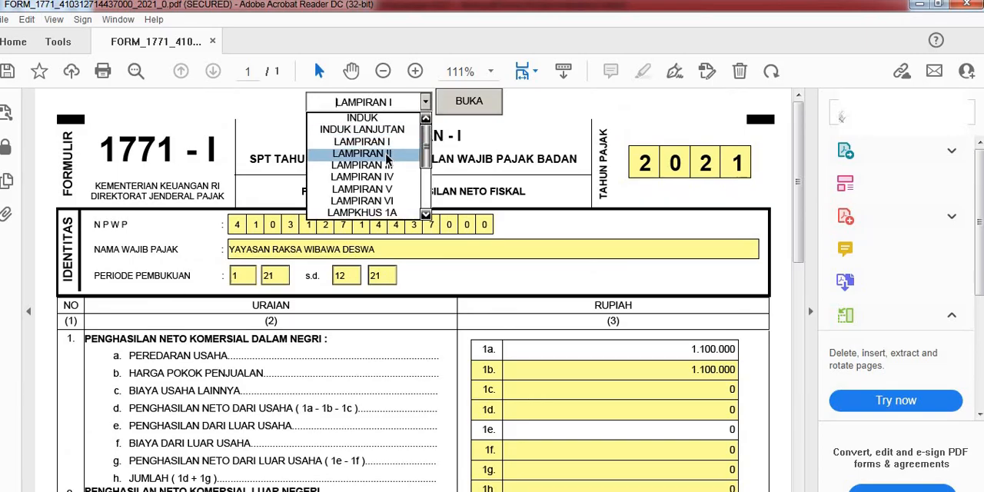
{"action": "left_click", "coordinate": [361, 154]}
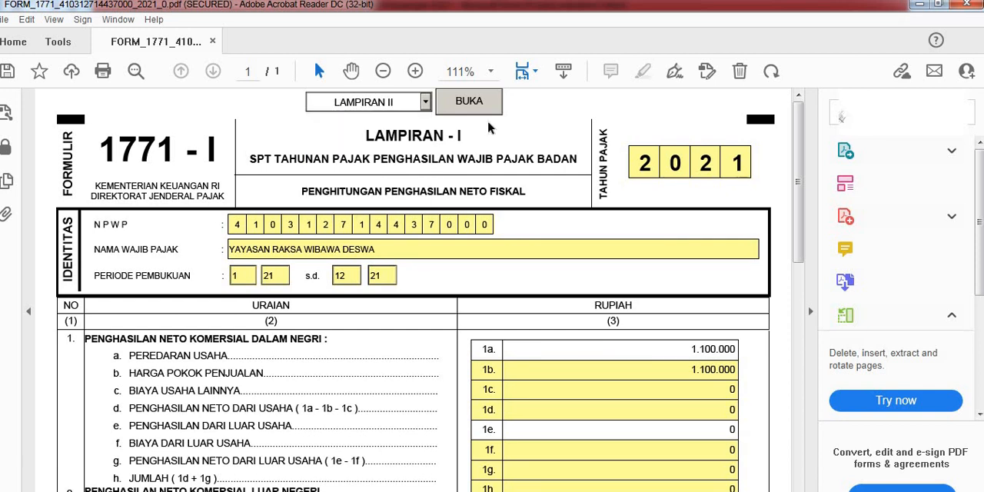
{"action": "left_click", "coordinate": [496, 112]}
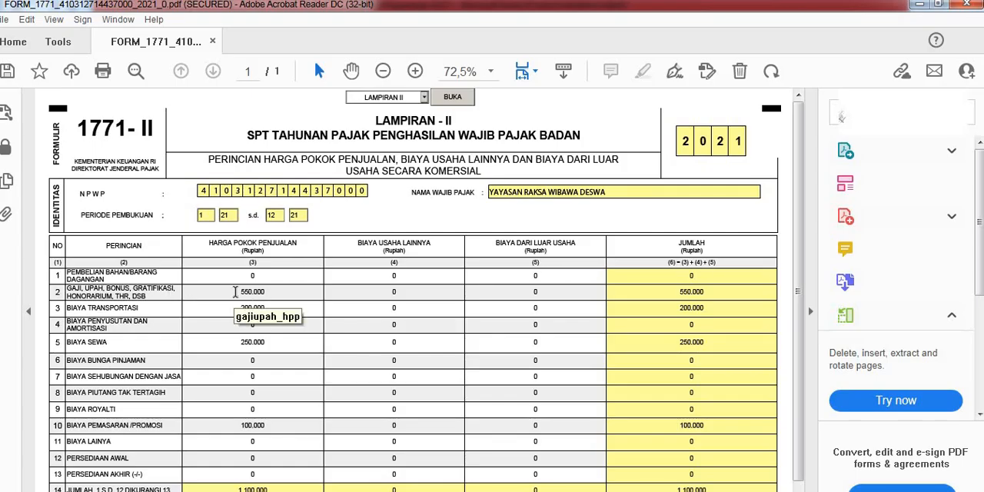
{"action": "left_click", "coordinate": [253, 286]}
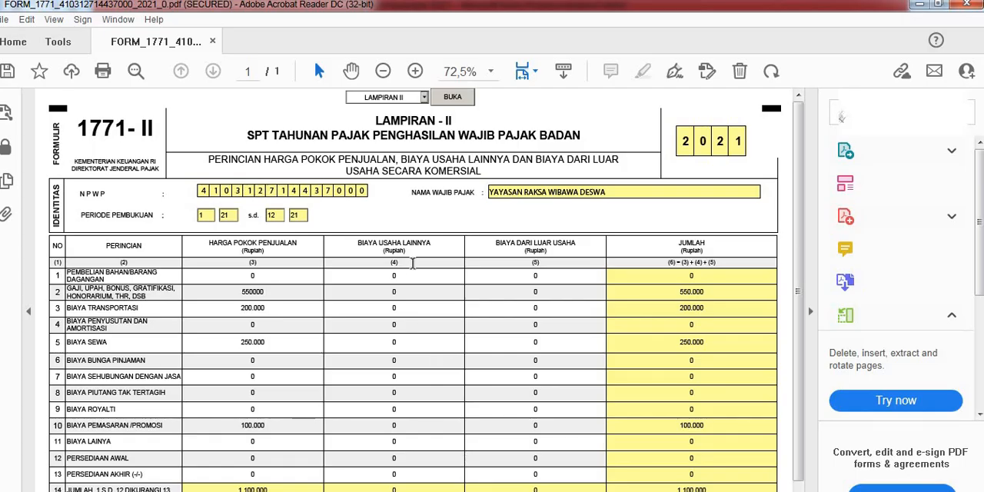
{"action": "scroll", "coordinate": [305, 292], "scroll_direction": "down", "scroll_amount": 1}
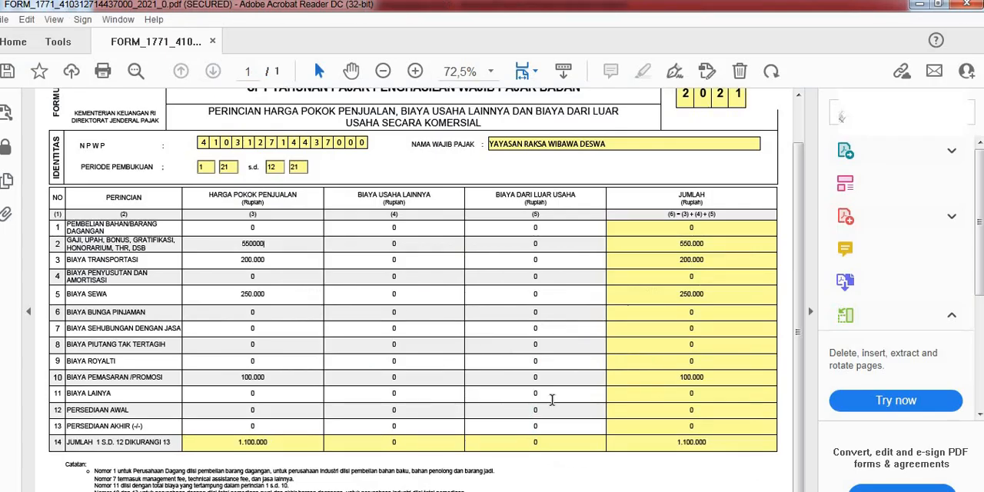
{"action": "scroll", "coordinate": [551, 399], "scroll_direction": "up", "scroll_amount": 2}
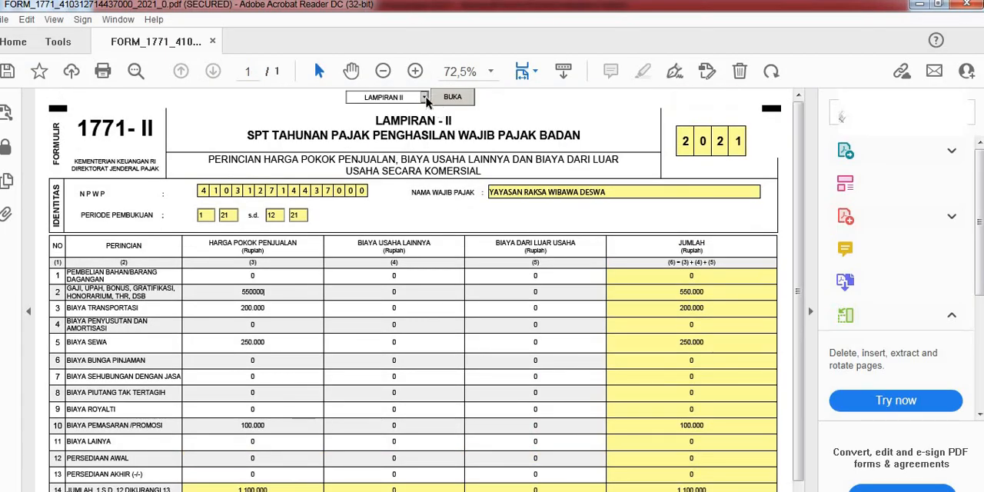
Step: Return to LAMPIRAN I and look over its positive and negative fiscal adjustment sections
{"action": "left_click", "coordinate": [424, 98]}
{"action": "left_click", "coordinate": [400, 127]}
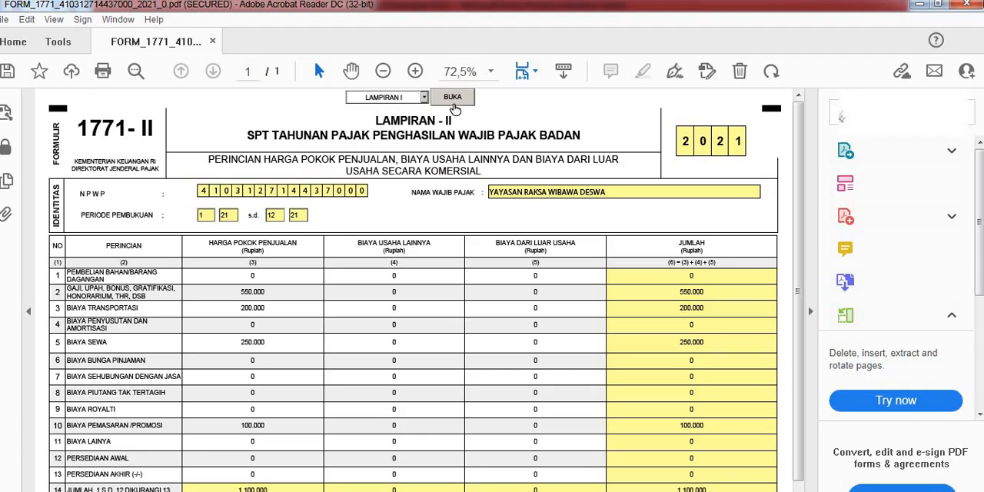
{"action": "left_click", "coordinate": [452, 103]}
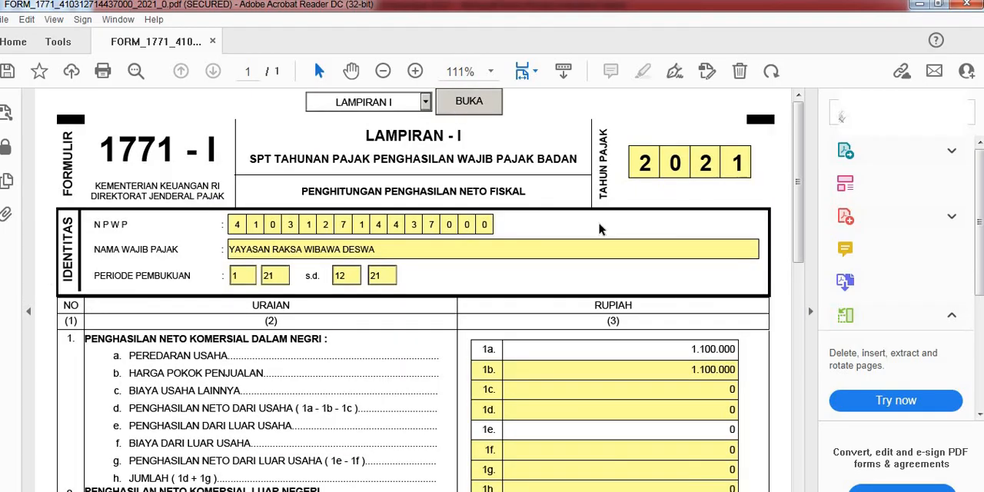
{"action": "scroll", "coordinate": [661, 367], "scroll_direction": "down", "scroll_amount": 3}
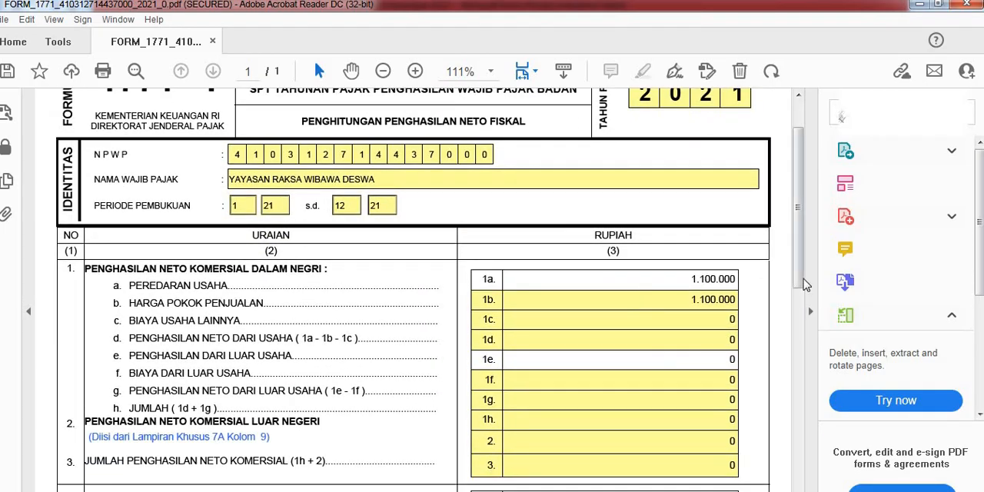
{"action": "scroll", "coordinate": [592, 445], "scroll_direction": "down", "scroll_amount": 15}
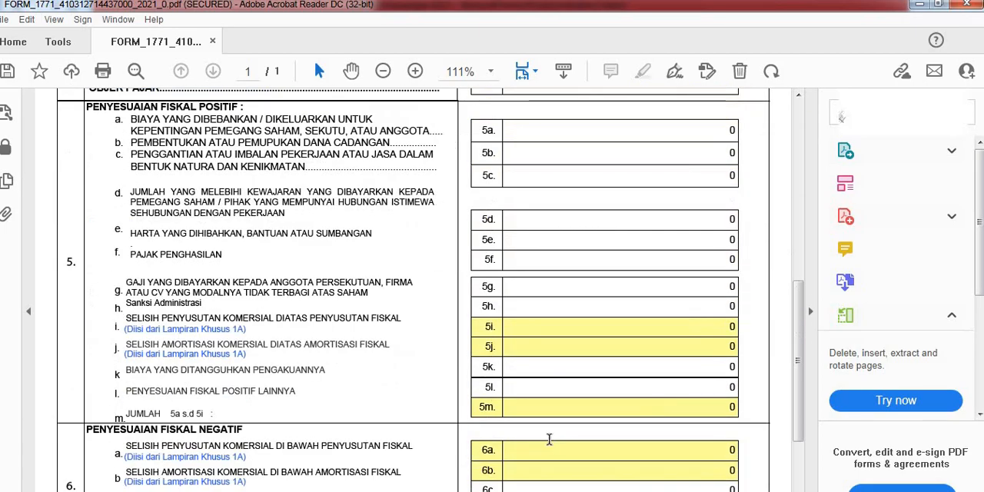
{"action": "scroll", "coordinate": [546, 452], "scroll_direction": "up", "scroll_amount": 18}
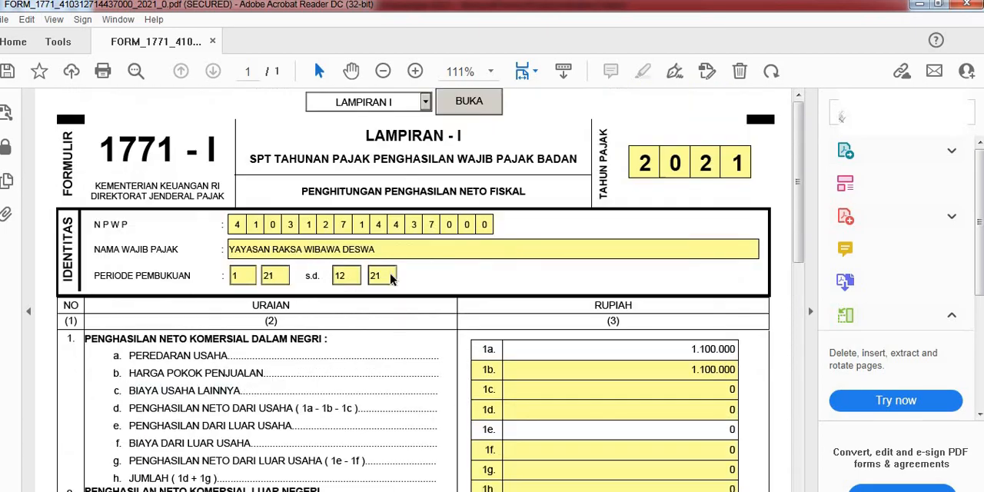
Step: Open the INDUK LANJUTAN page and check its attachment list and PERNYATAAN section
{"action": "left_click", "coordinate": [425, 103]}
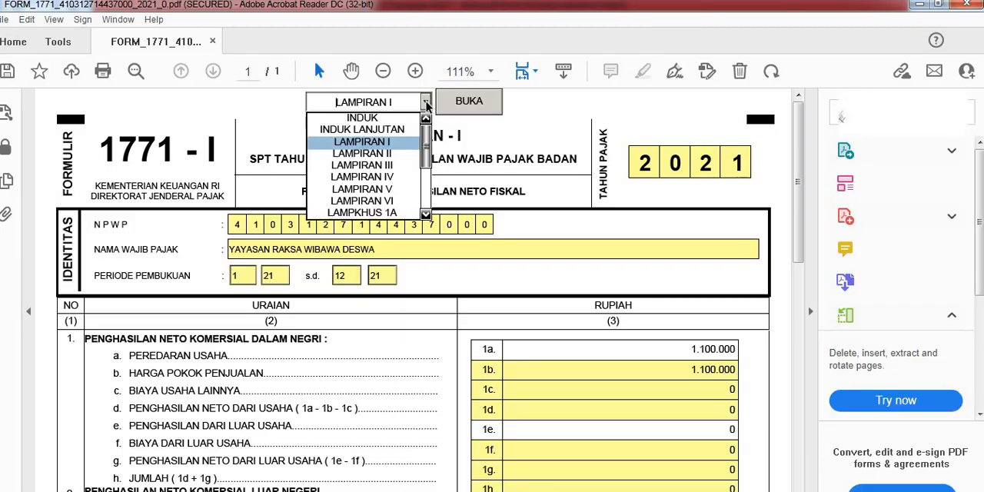
{"action": "left_click", "coordinate": [380, 129]}
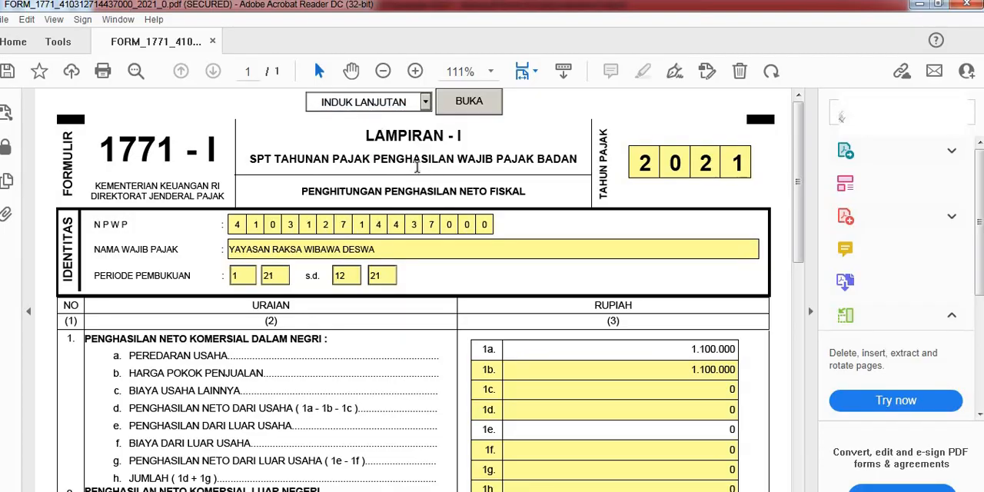
{"action": "left_click", "coordinate": [454, 101]}
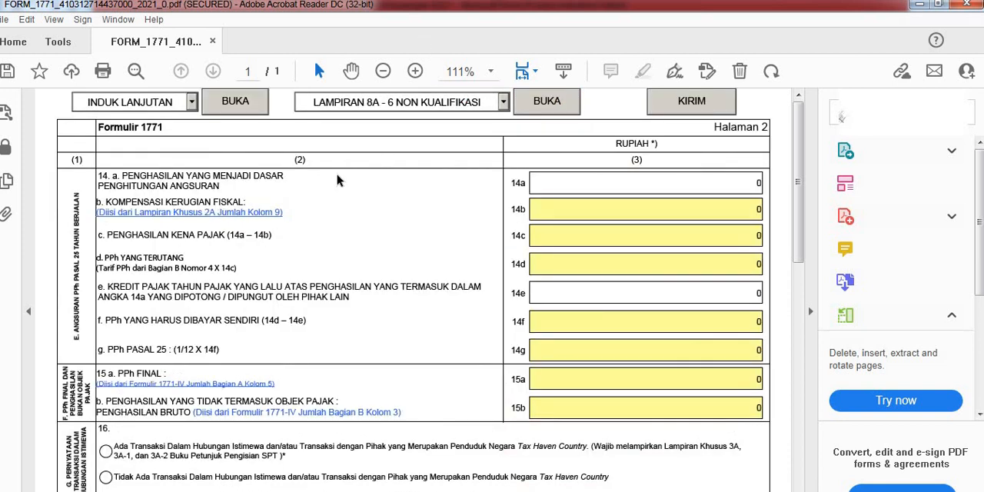
{"action": "scroll", "coordinate": [498, 148], "scroll_direction": "down", "scroll_amount": 3}
{"action": "scroll", "coordinate": [498, 148], "scroll_direction": "down", "scroll_amount": 14}
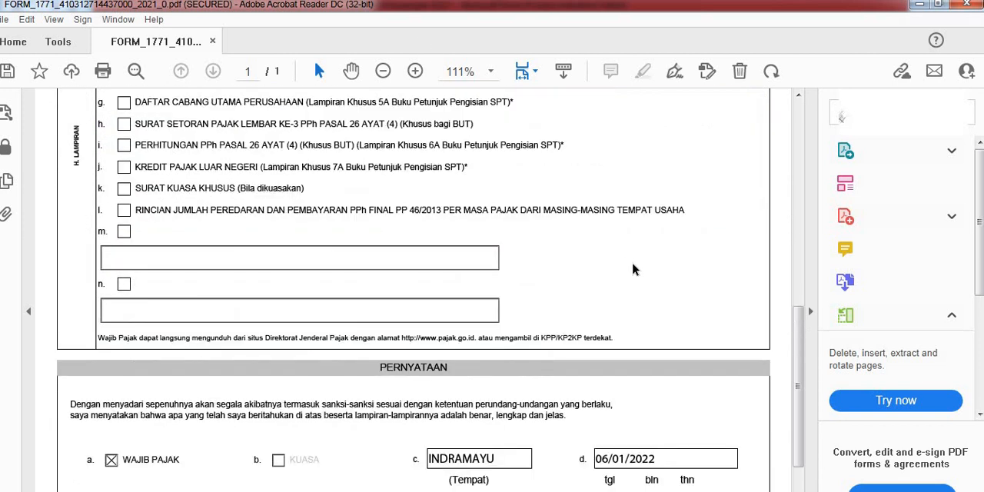
{"action": "scroll", "coordinate": [638, 296], "scroll_direction": "up", "scroll_amount": 17}
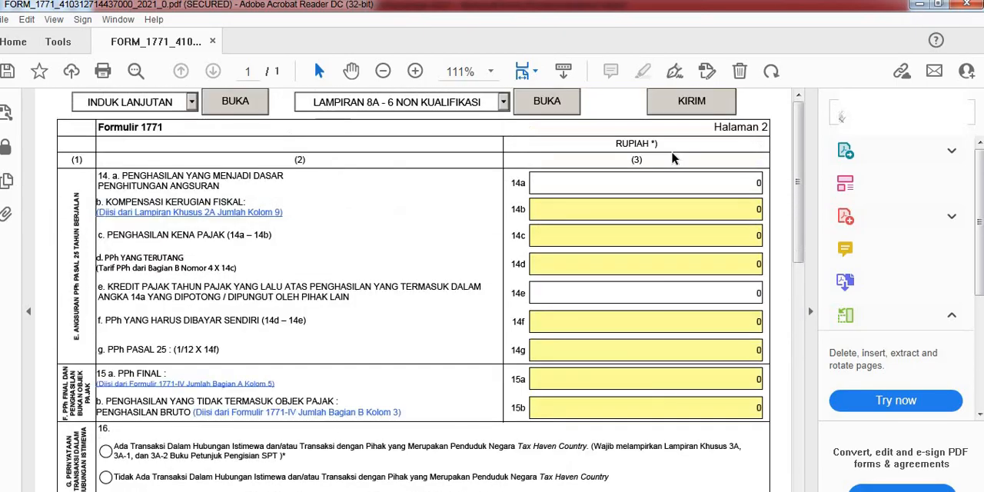
Step: Proceed to the form's submission page and upload the Laba Rugi dan Neraca PDF as the Laporan Keuangan
{"action": "left_click", "coordinate": [691, 107]}
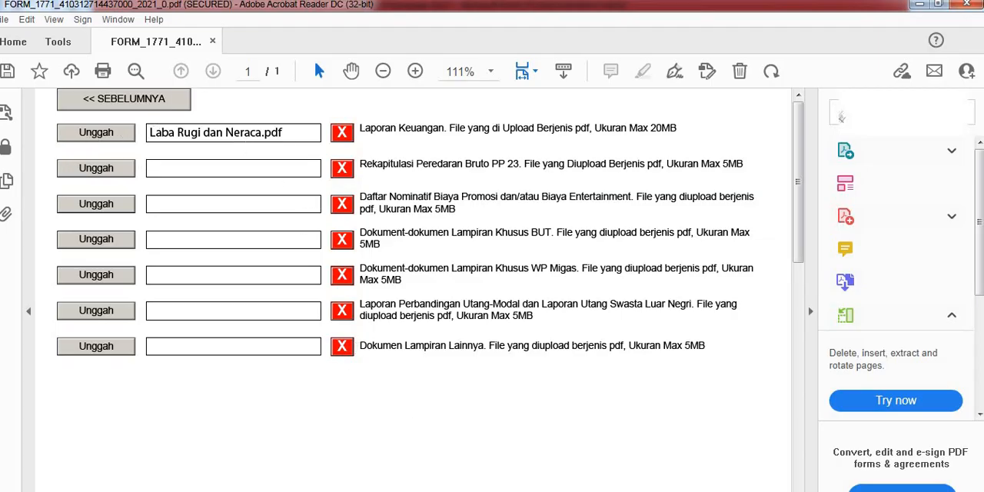
{"action": "left_click", "coordinate": [132, 132]}
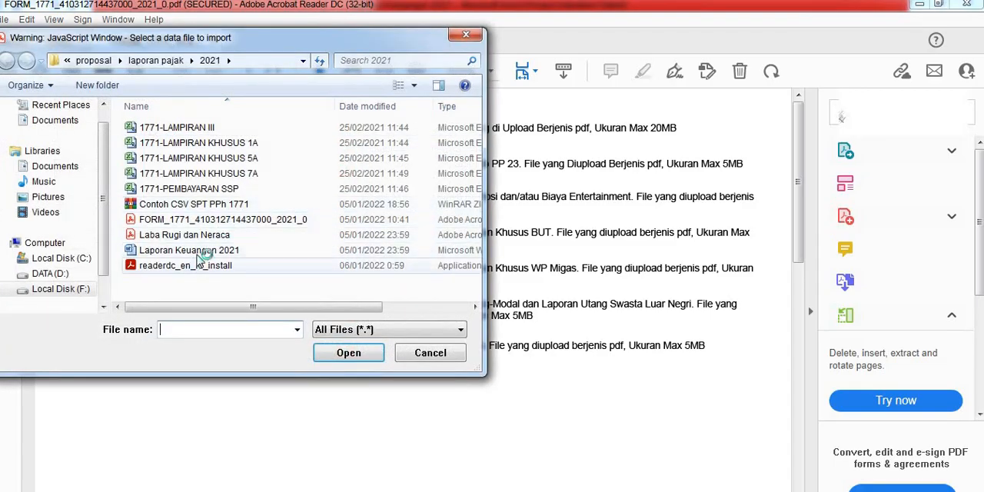
{"action": "left_click", "coordinate": [206, 237]}
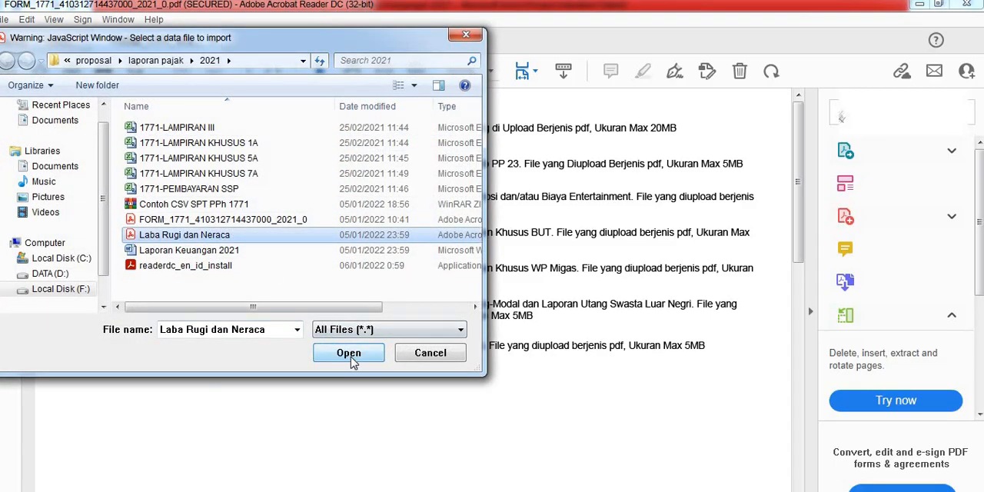
{"action": "left_click", "coordinate": [350, 353]}
Step: Check the Kode Verifikasi field, switch to Gmail and copy the verification code from the E-Form email
{"action": "scroll", "coordinate": [202, 375], "scroll_direction": "down", "scroll_amount": 5}
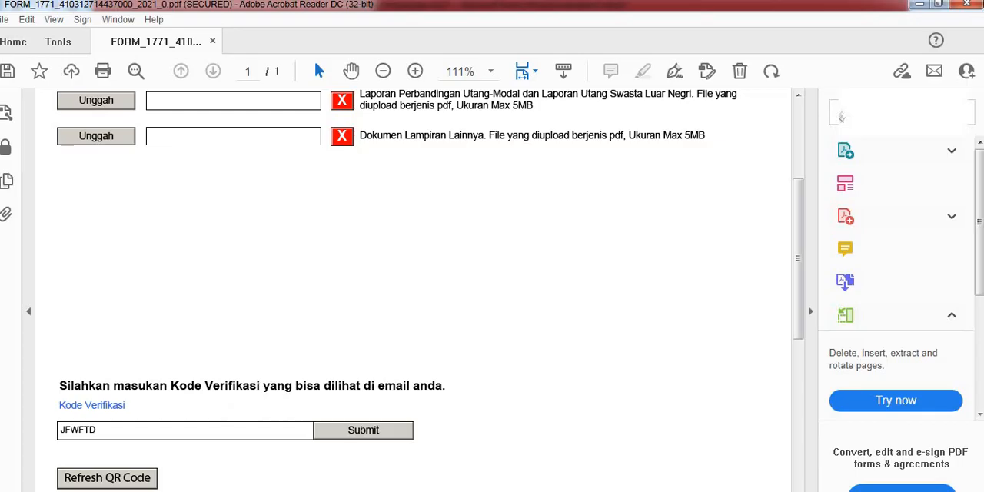
{"action": "mouse_move", "coordinate": [158, 491]}
{"action": "left_click", "coordinate": [83, 465]}
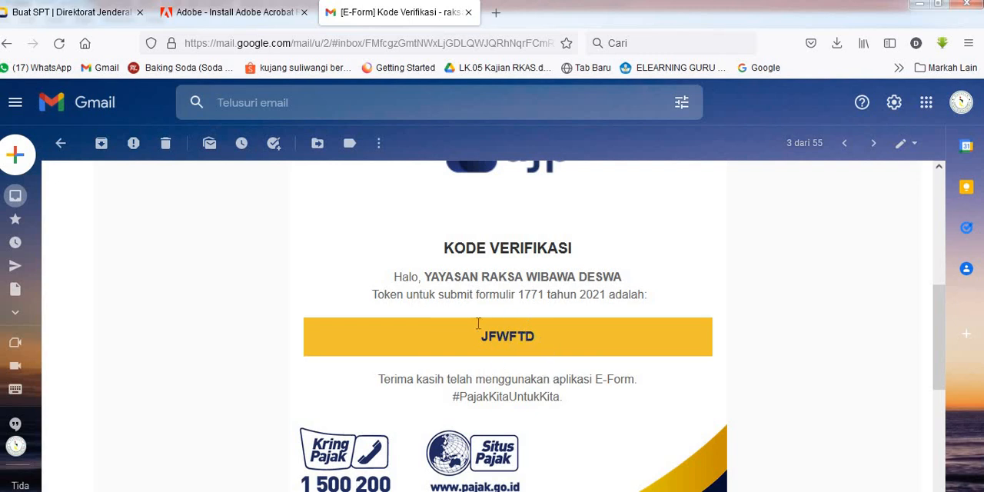
{"action": "double_click", "coordinate": [496, 340]}
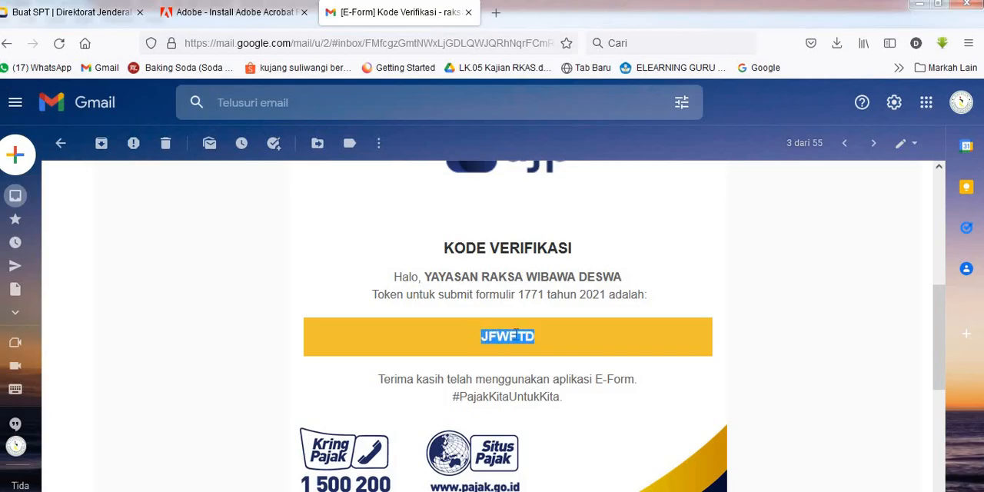
{"action": "right_click", "coordinate": [516, 333]}
{"action": "left_click", "coordinate": [533, 347]}
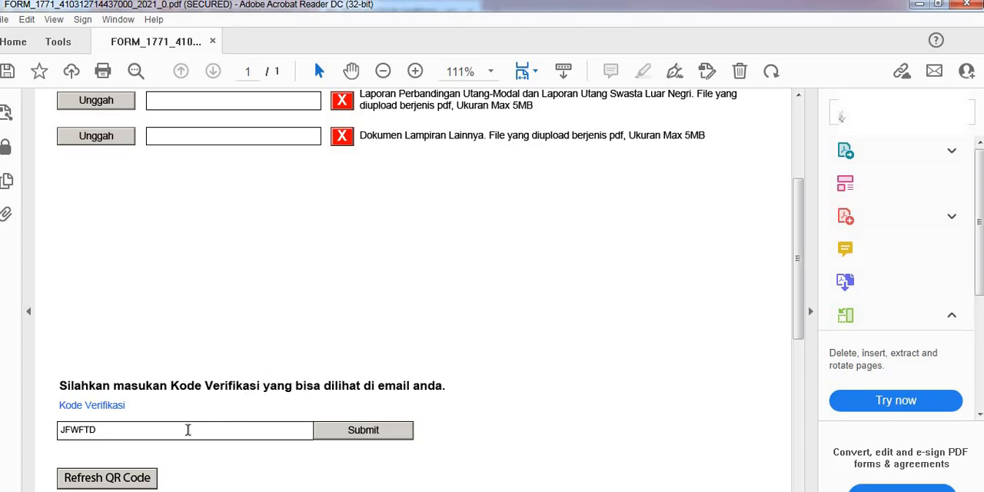
Step: Return from the form's upload page to the INDUK LANJUTAN page
{"action": "scroll", "coordinate": [358, 392], "scroll_direction": "up", "scroll_amount": 5}
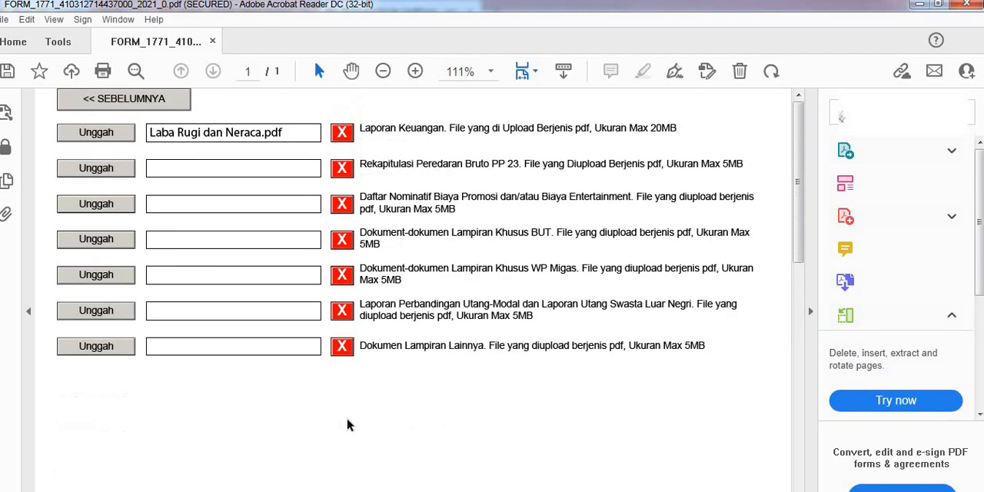
{"action": "left_click", "coordinate": [150, 107]}
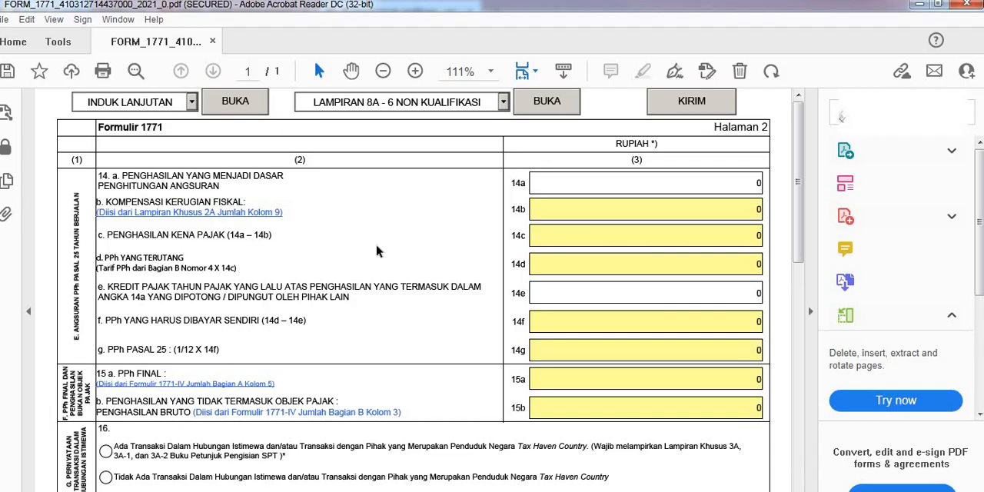
Step: Open LAMPKHUS 1A from the INDUK LANJUTAN page and check its fiscal depreciation and amortization lists
{"action": "left_click", "coordinate": [192, 101]}
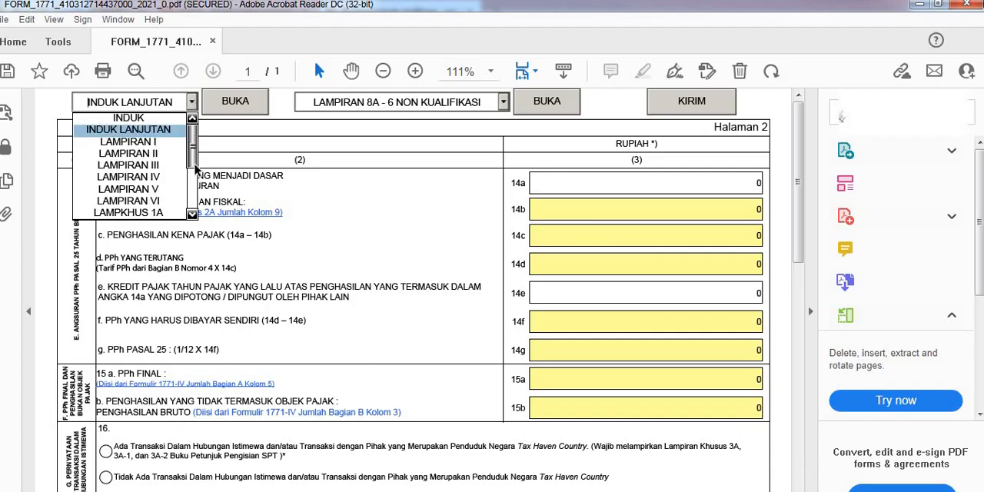
{"action": "mouse_move", "coordinate": [193, 153]}
{"action": "left_mouse_down"}
{"action": "mouse_move", "coordinate": [192, 206]}
{"action": "mouse_move", "coordinate": [187, 151]}
{"action": "left_mouse_up"}
{"action": "scroll", "coordinate": [187, 156], "scroll_direction": "down", "scroll_amount": 2}
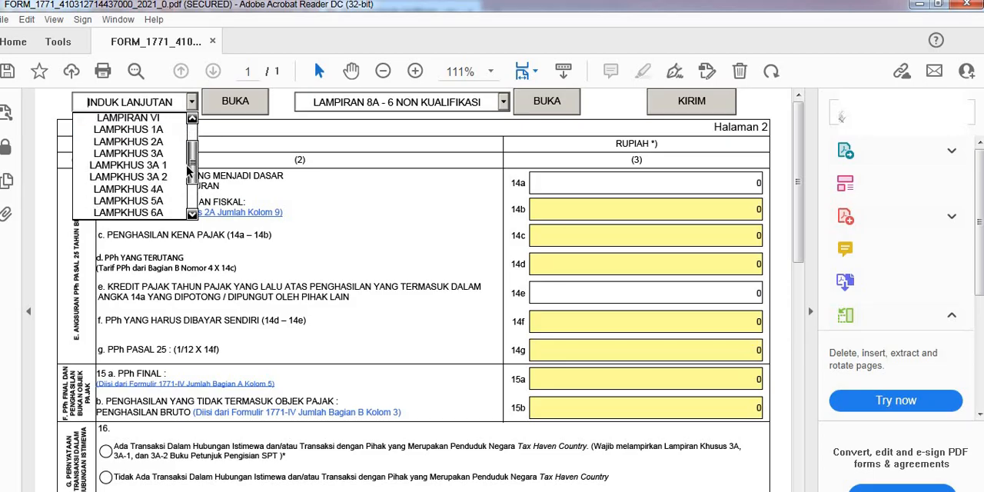
{"action": "left_click", "coordinate": [166, 128]}
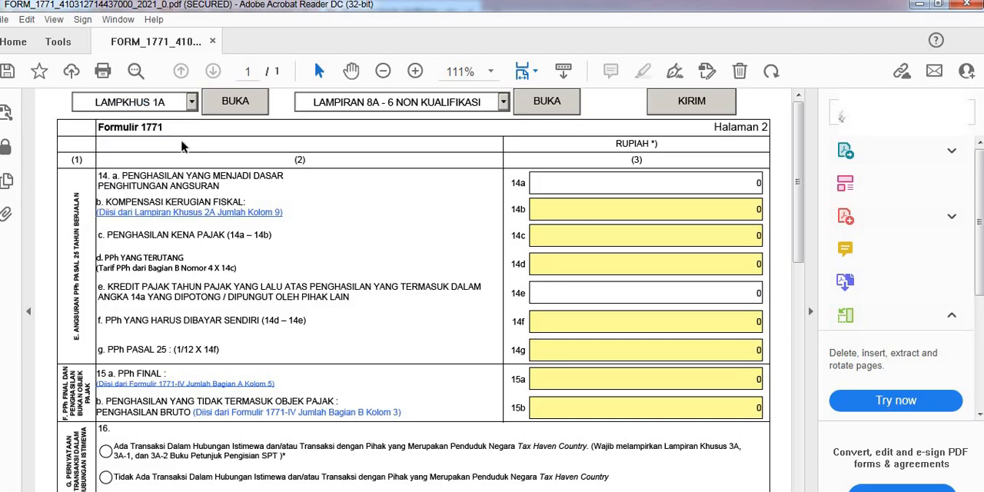
{"action": "left_click", "coordinate": [221, 107]}
{"action": "scroll", "coordinate": [306, 371], "scroll_direction": "down", "scroll_amount": 1}
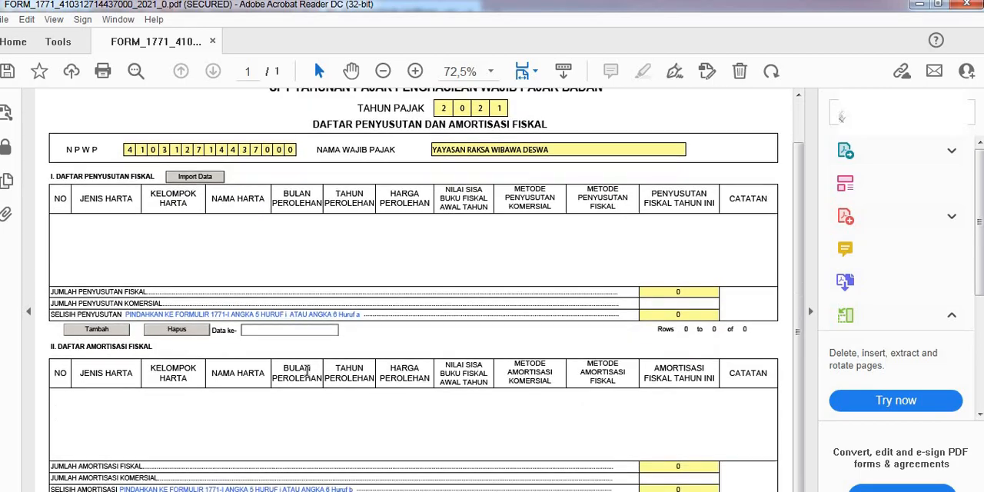
{"action": "scroll", "coordinate": [304, 331], "scroll_direction": "up", "scroll_amount": 1}
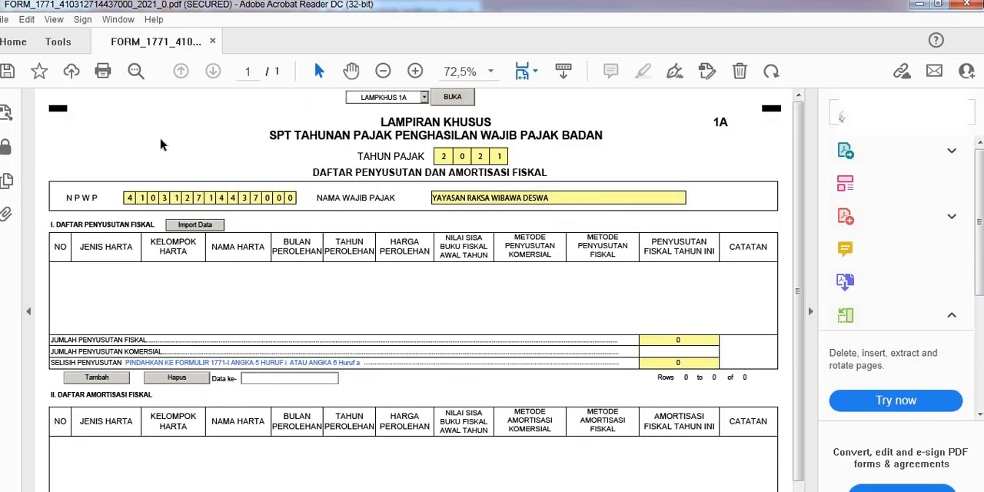
Step: Open LAMPKHUS 4A and review the investment facility entries down to the REALISASI PENANAMAN MODAL section
{"action": "left_click", "coordinate": [424, 98]}
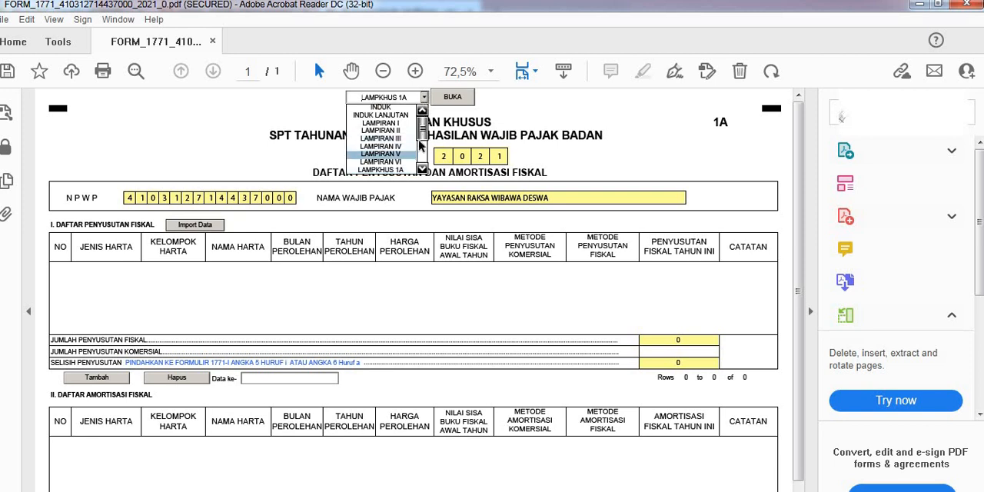
{"action": "scroll", "coordinate": [423, 144], "scroll_direction": "down", "scroll_amount": 2}
{"action": "scroll", "coordinate": [420, 142], "scroll_direction": "down", "scroll_amount": 1}
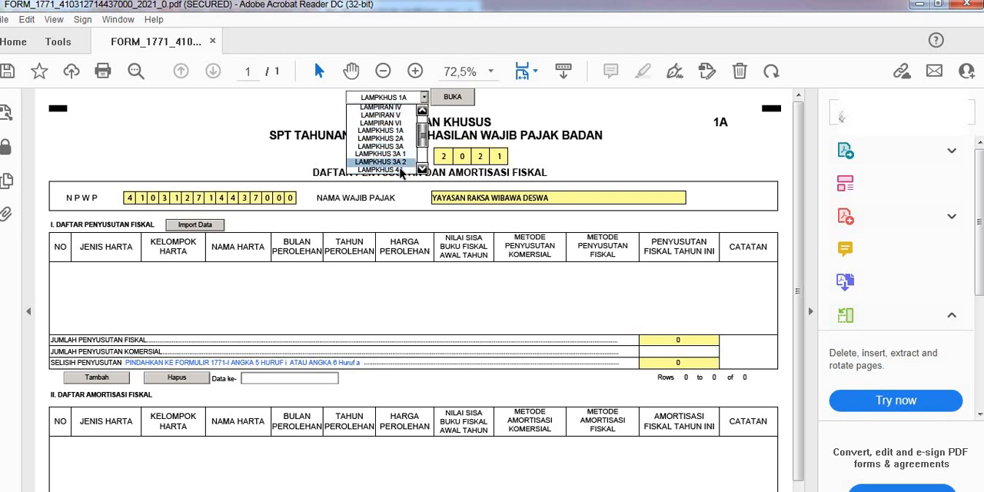
{"action": "left_click", "coordinate": [380, 163]}
{"action": "left_click", "coordinate": [452, 98]}
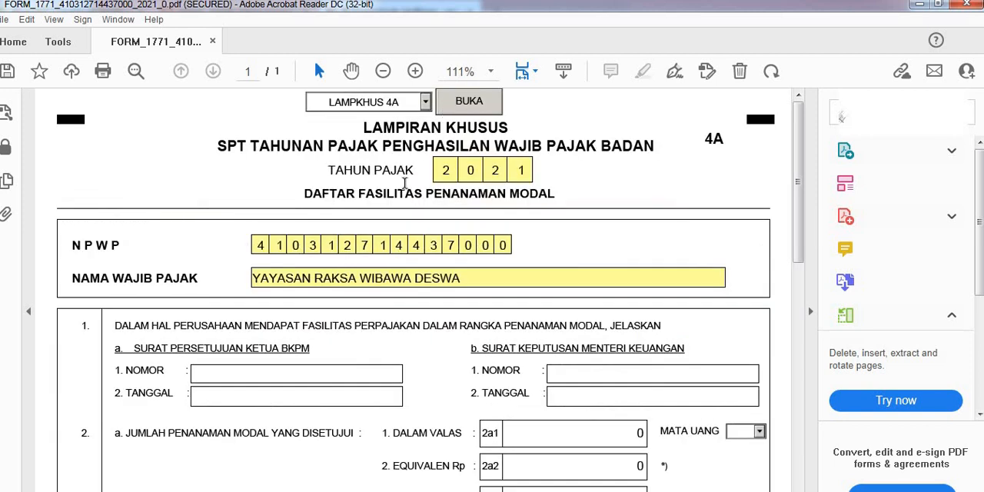
{"action": "scroll", "coordinate": [388, 261], "scroll_direction": "down", "scroll_amount": 6}
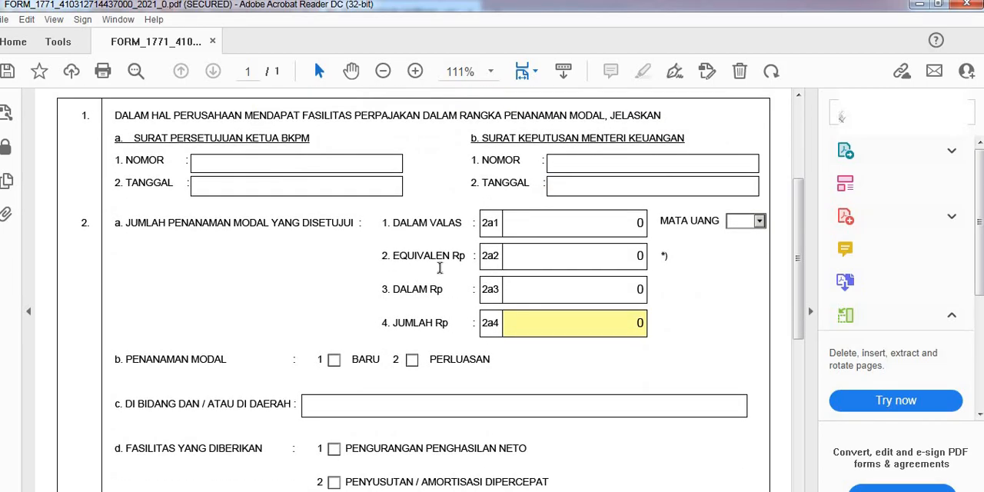
{"action": "scroll", "coordinate": [456, 274], "scroll_direction": "up", "scroll_amount": 2}
{"action": "scroll", "coordinate": [466, 322], "scroll_direction": "down", "scroll_amount": 8}
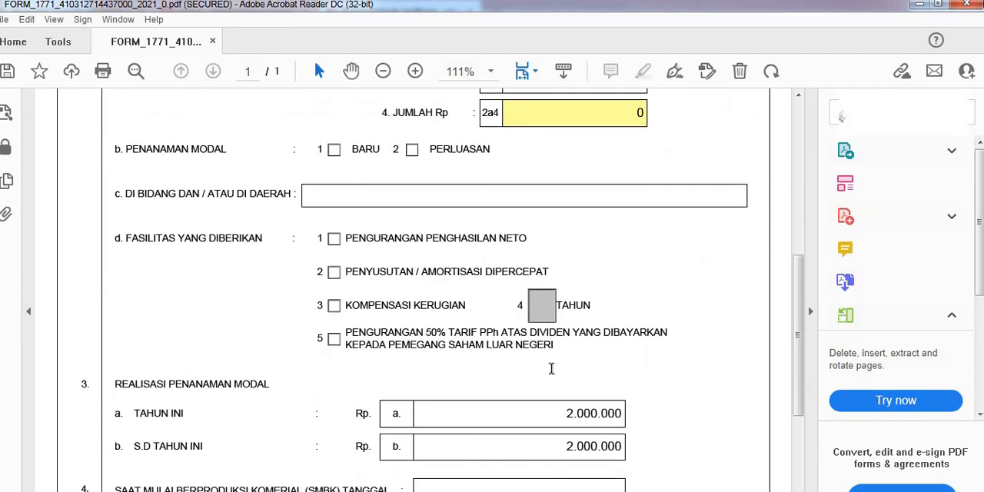
{"action": "scroll", "coordinate": [551, 368], "scroll_direction": "down", "scroll_amount": 1}
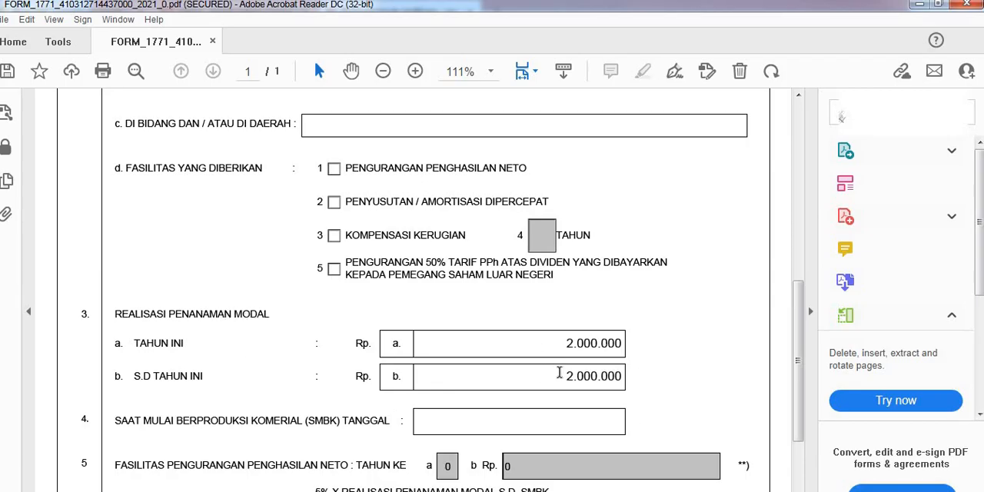
Step: Compare the form's REALISASI PENANAMAN MODAL amounts with the NERACA table in the Laporan Keuangan 2021 Word document, returning to the form
{"action": "key", "text": "alt+Tab"}
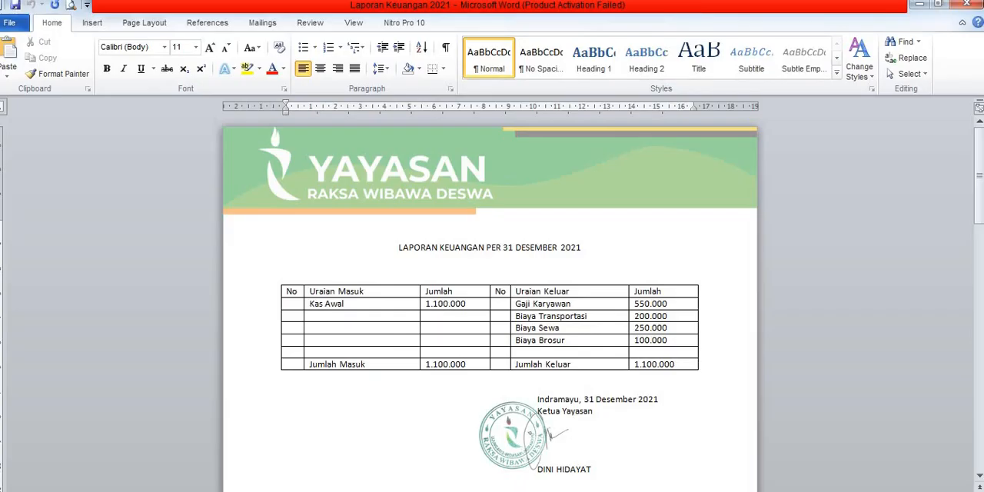
{"action": "scroll", "coordinate": [433, 367], "scroll_direction": "down", "scroll_amount": 5}
{"action": "scroll", "coordinate": [430, 383], "scroll_direction": "down", "scroll_amount": 10}
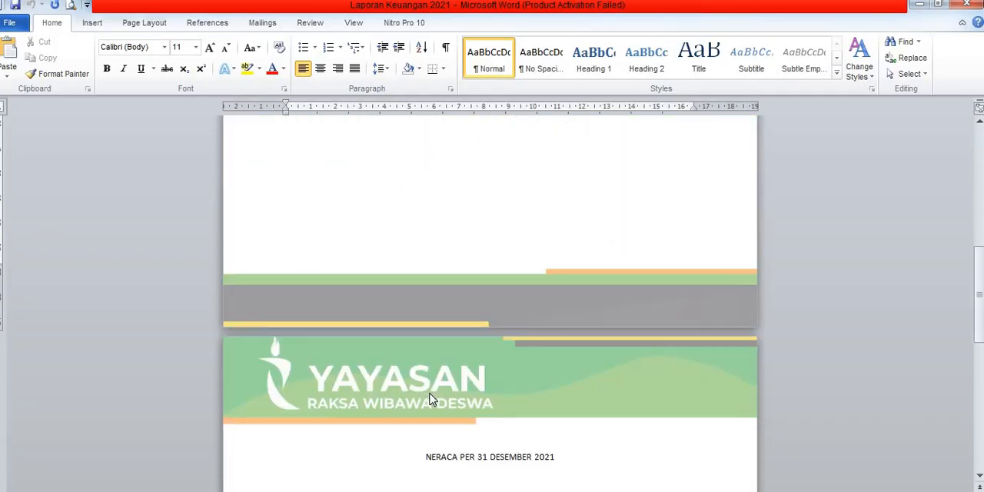
{"action": "scroll", "coordinate": [459, 394], "scroll_direction": "down", "scroll_amount": 1}
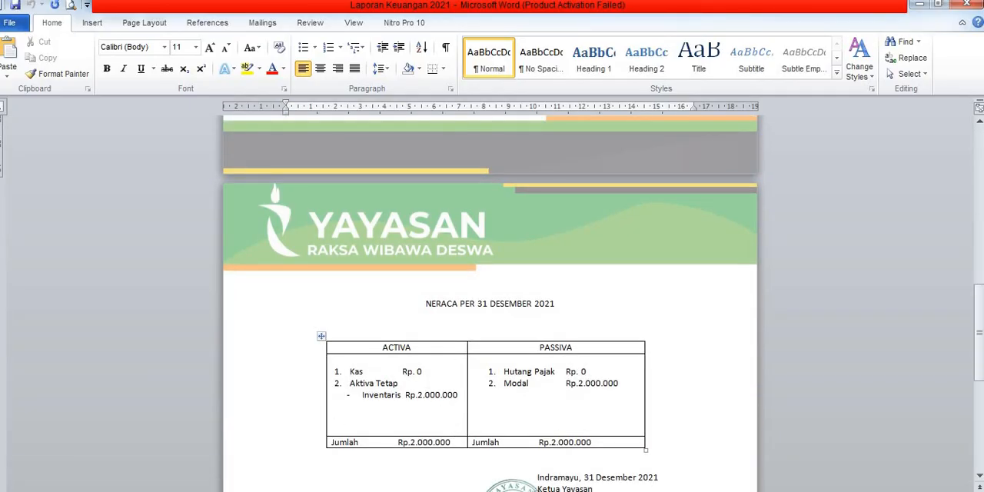
{"action": "key", "text": "alt+Tab"}
{"action": "scroll", "coordinate": [485, 393], "scroll_direction": "down", "scroll_amount": 3}
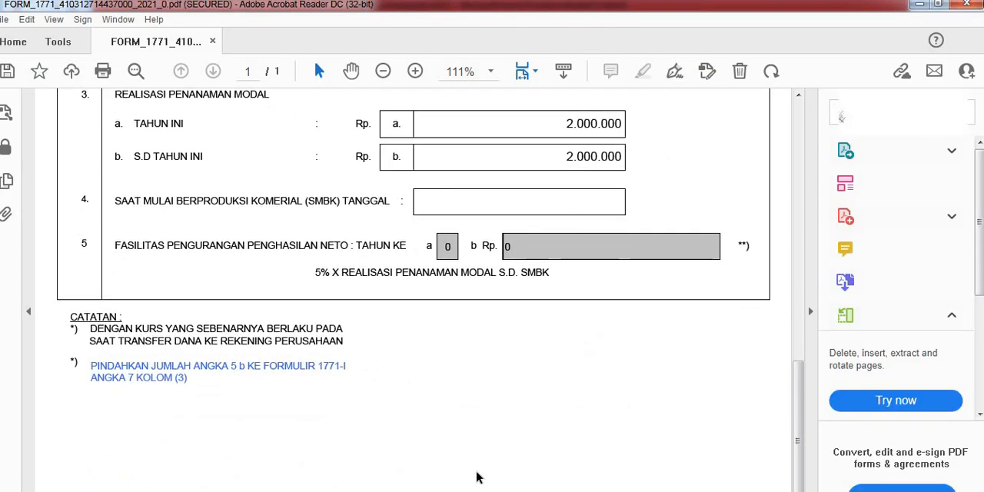
Step: Open LAMPKHUS 3A 2 and LAMPKHUS 3A 1 in turn to check the related-party transaction attachments
{"action": "scroll", "coordinate": [378, 367], "scroll_direction": "up", "scroll_amount": 10}
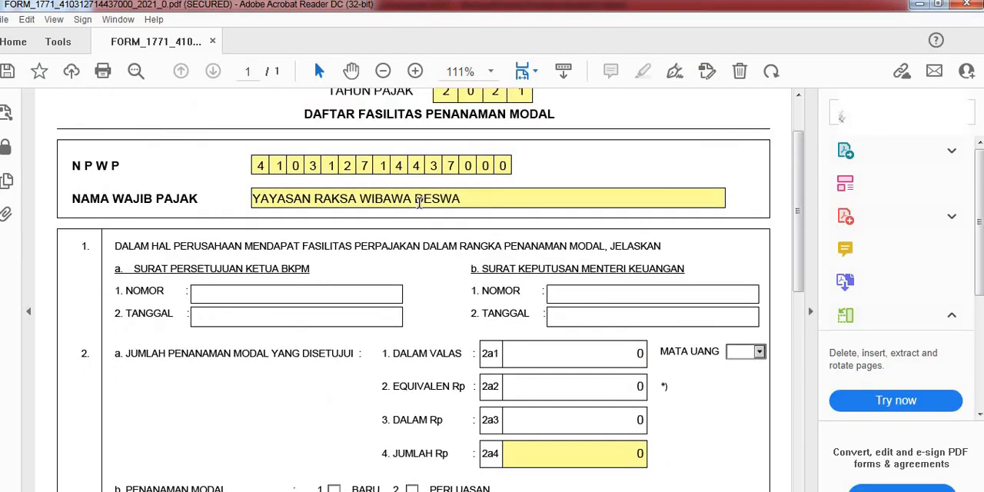
{"action": "scroll", "coordinate": [419, 201], "scroll_direction": "up", "scroll_amount": 2}
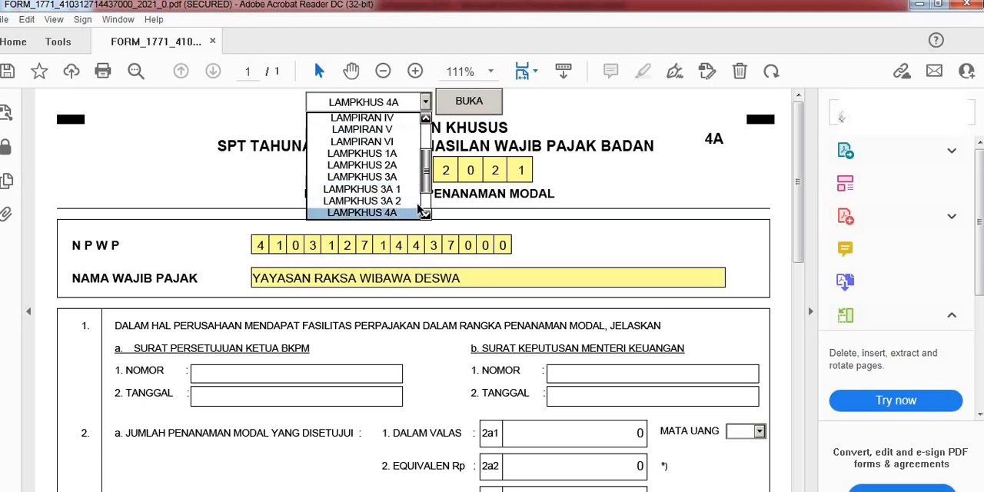
{"action": "left_click", "coordinate": [376, 201]}
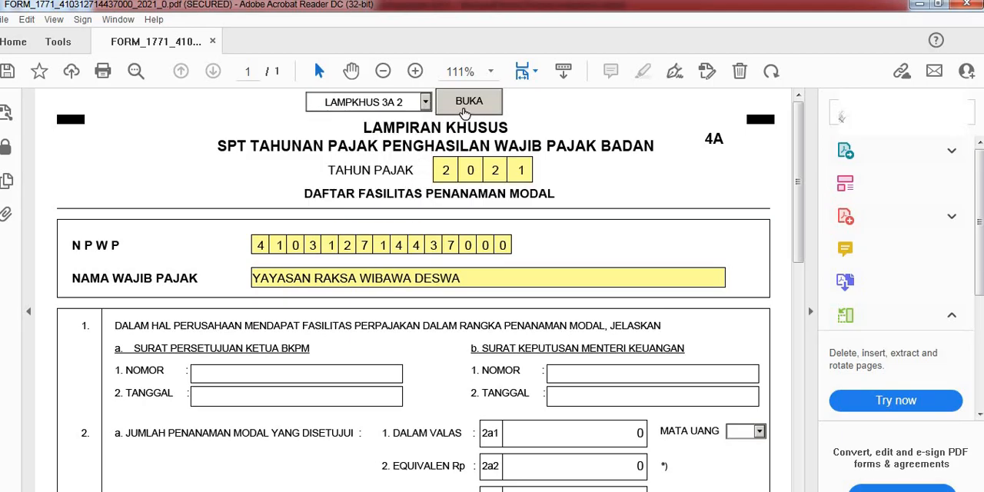
{"action": "left_click", "coordinate": [464, 107]}
{"action": "left_click", "coordinate": [424, 97]}
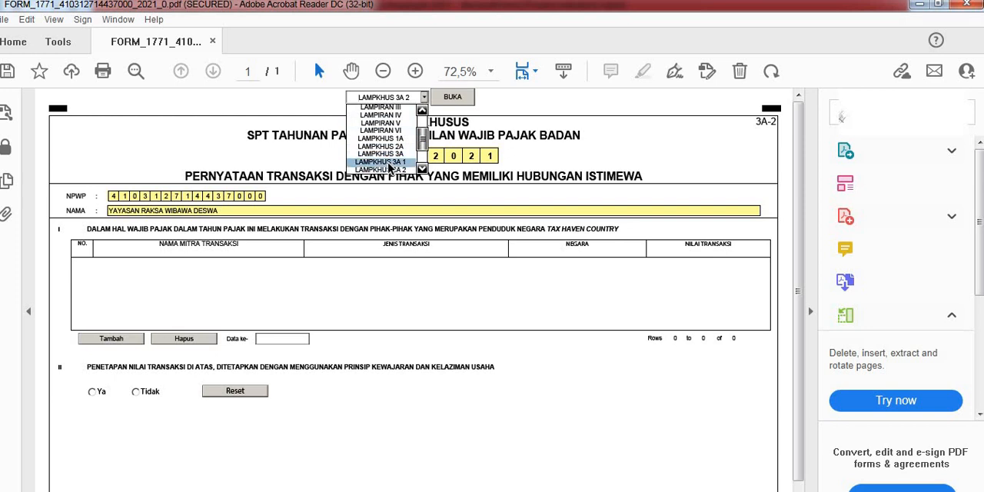
{"action": "left_click", "coordinate": [385, 162]}
{"action": "left_click", "coordinate": [468, 97]}
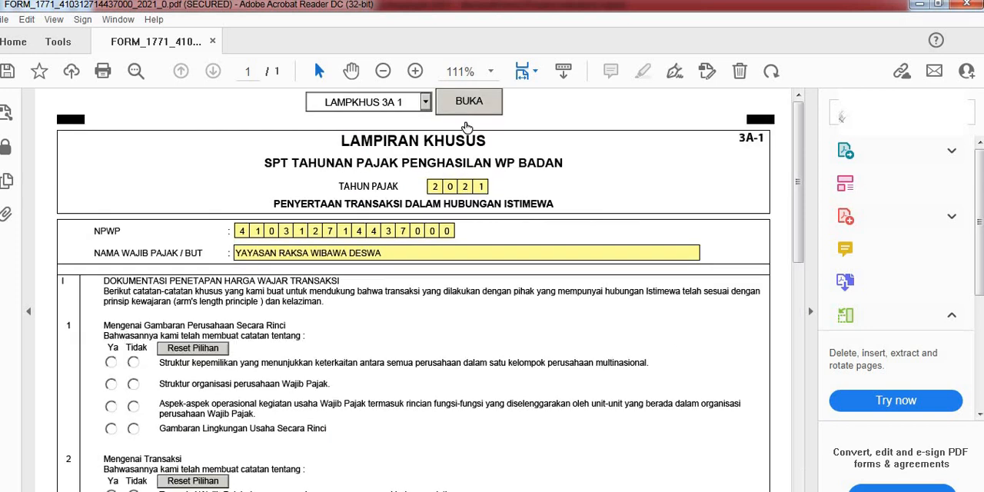
Step: Open LAMPKHUS 2A and examine its fiscal loss compensation table
{"action": "left_click", "coordinate": [426, 103]}
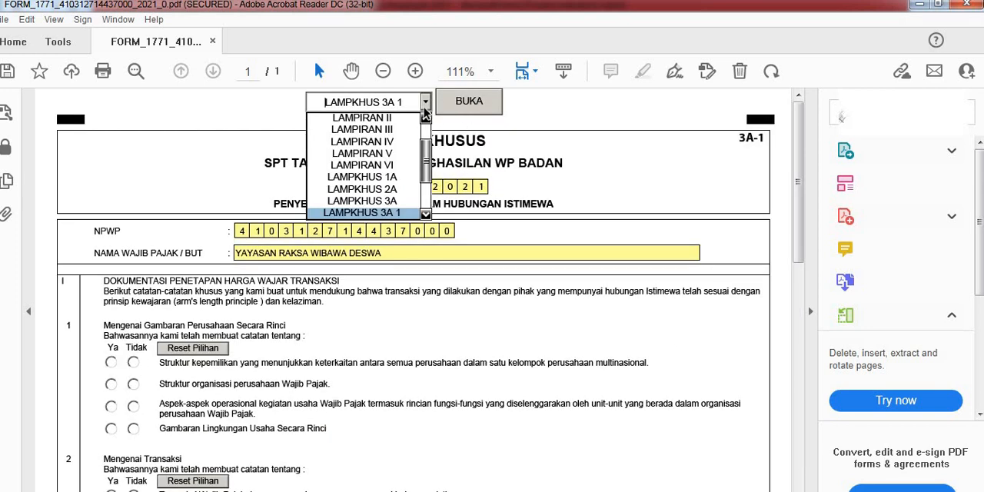
{"action": "left_click", "coordinate": [403, 196]}
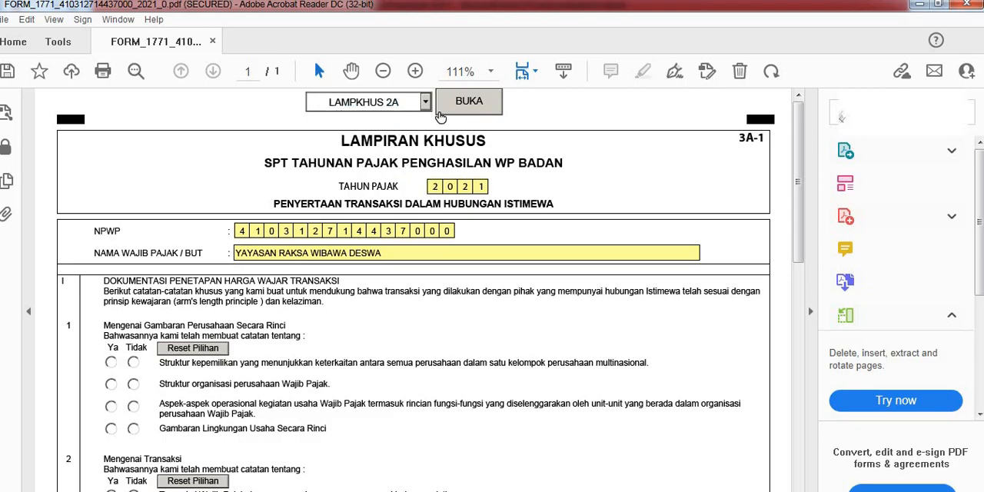
{"action": "left_click", "coordinate": [461, 104]}
{"action": "scroll", "coordinate": [409, 309], "scroll_direction": "down", "scroll_amount": 1}
{"action": "scroll", "coordinate": [409, 309], "scroll_direction": "down", "scroll_amount": 1}
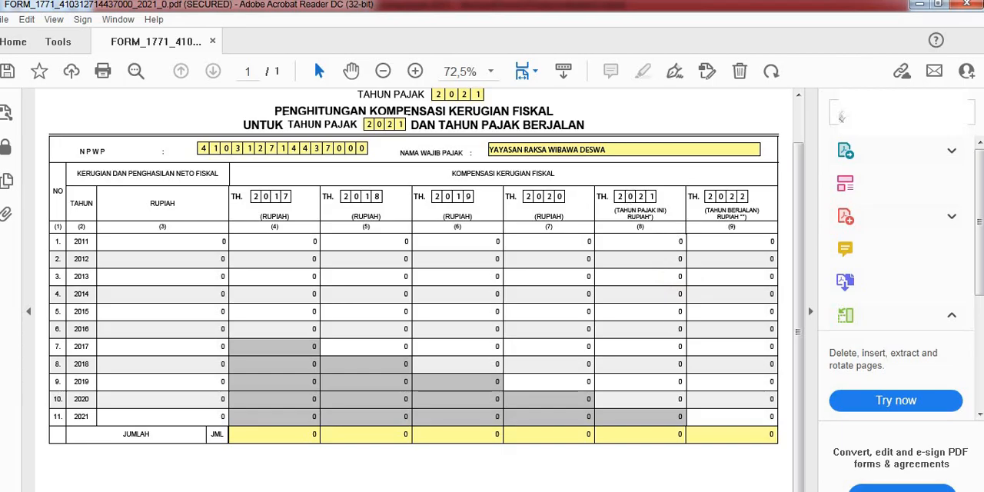
{"action": "scroll", "coordinate": [512, 443], "scroll_direction": "up", "scroll_amount": 2}
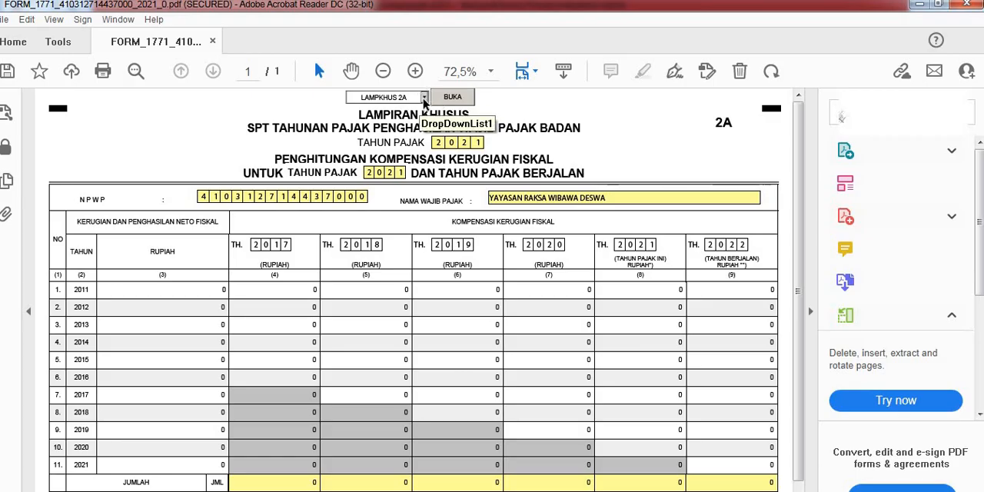
Step: Reopen LAMPKHUS 1A and recheck its depreciation and amortization tables
{"action": "left_click", "coordinate": [422, 98]}
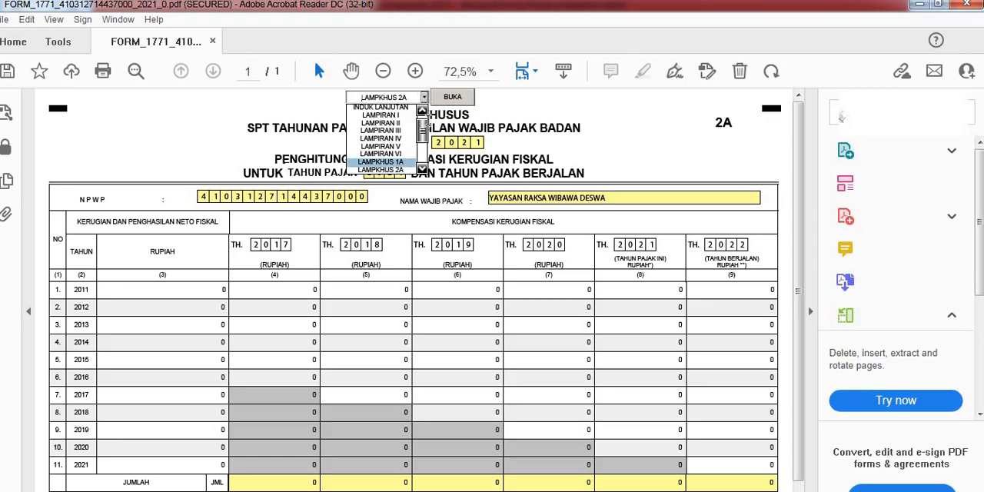
{"action": "left_click", "coordinate": [381, 161]}
{"action": "left_click", "coordinate": [453, 97]}
{"action": "scroll", "coordinate": [518, 287], "scroll_direction": "down", "scroll_amount": 2}
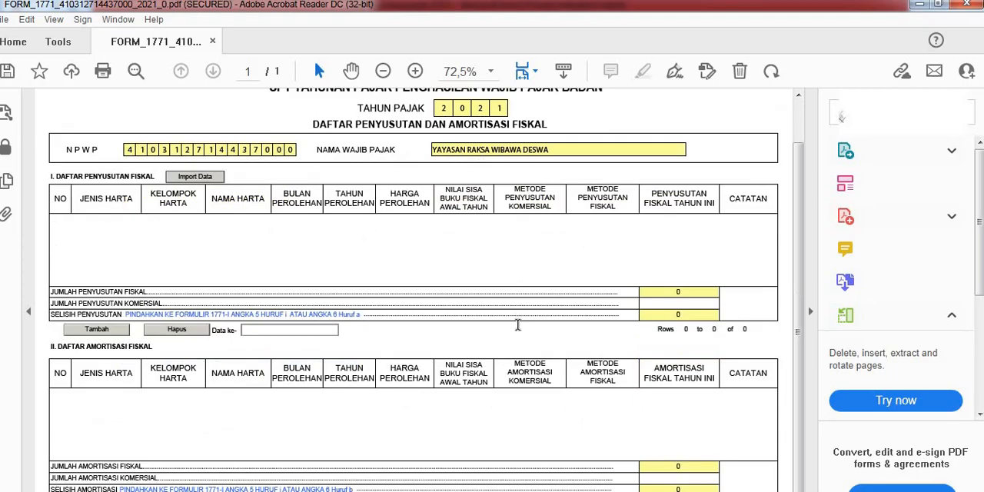
{"action": "scroll", "coordinate": [517, 324], "scroll_direction": "up", "scroll_amount": 2}
Step: Open LAMPKHUS 6A and review the PPh Pasal 26 Ayat (4) calculation through to its closing notes
{"action": "left_click", "coordinate": [423, 98]}
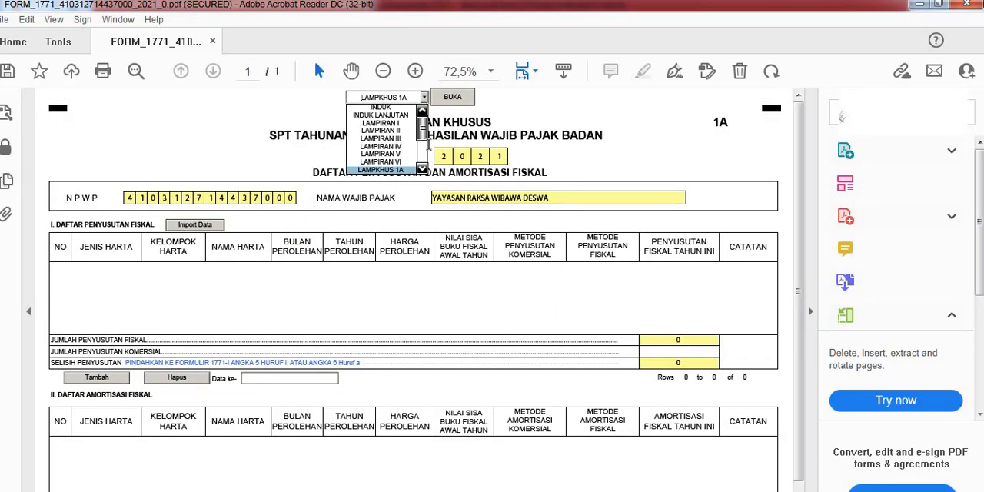
{"action": "left_click_drag", "start_coordinate": [422, 135], "coordinate": [423, 160]}
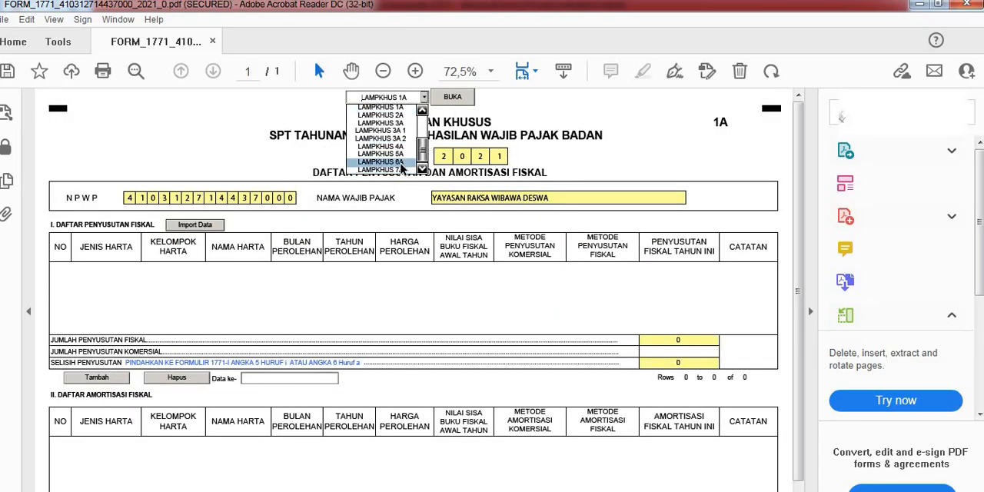
{"action": "left_click", "coordinate": [399, 162]}
{"action": "left_click", "coordinate": [452, 98]}
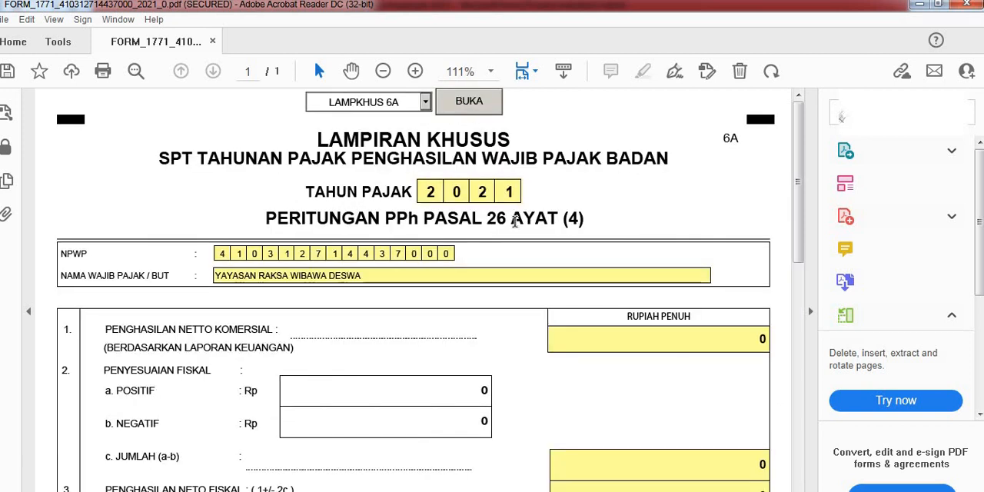
{"action": "scroll", "coordinate": [513, 254], "scroll_direction": "down", "scroll_amount": 15}
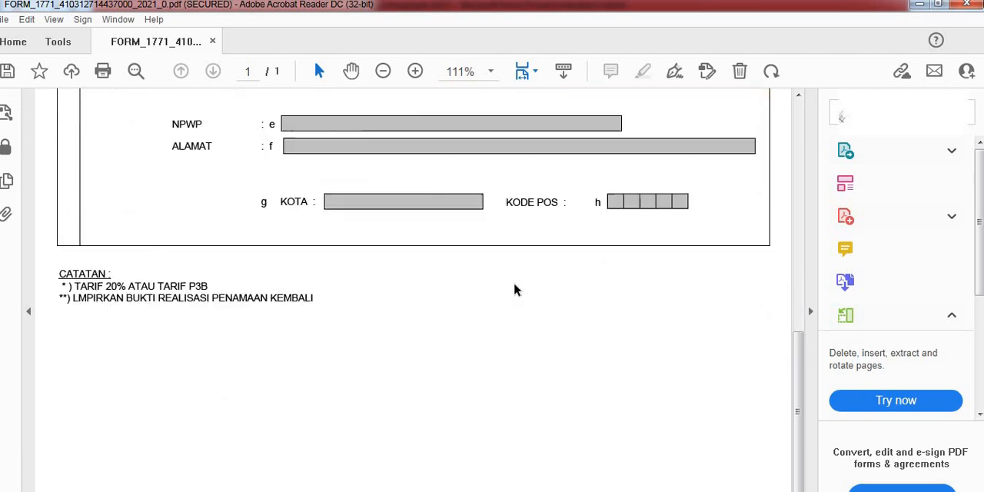
{"action": "scroll", "coordinate": [515, 289], "scroll_direction": "down", "scroll_amount": 2}
{"action": "scroll", "coordinate": [514, 290], "scroll_direction": "up", "scroll_amount": 6}
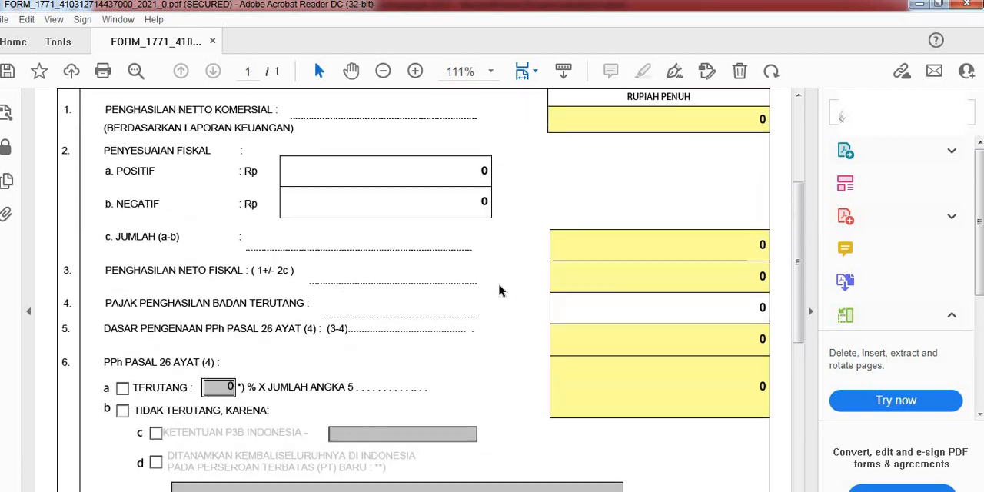
{"action": "scroll", "coordinate": [499, 290], "scroll_direction": "up", "scroll_amount": 5}
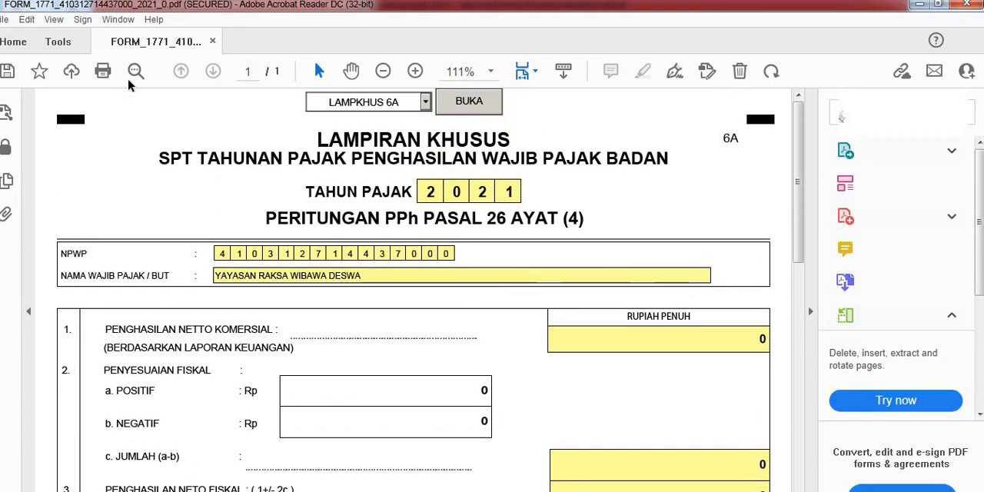
Step: Return from LAMPKHUS 6A to the form's INDUK LANJUTAN page
{"action": "left_click", "coordinate": [425, 102]}
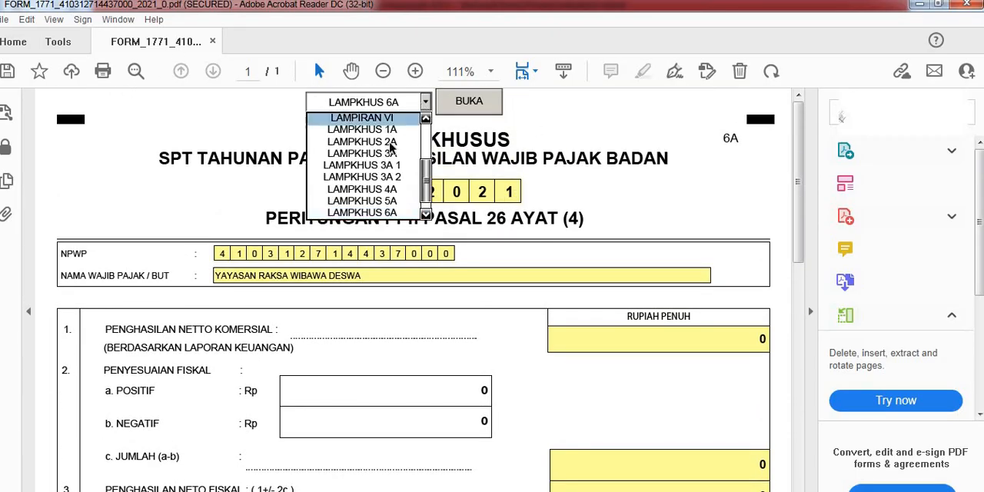
{"action": "scroll", "coordinate": [385, 153], "scroll_direction": "up", "scroll_amount": 3}
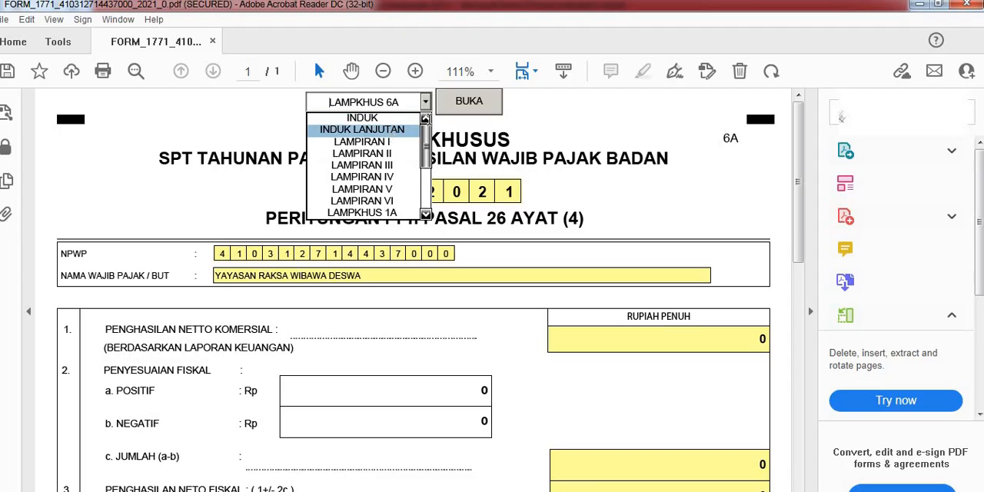
{"action": "left_click", "coordinate": [361, 130]}
{"action": "left_click", "coordinate": [468, 101]}
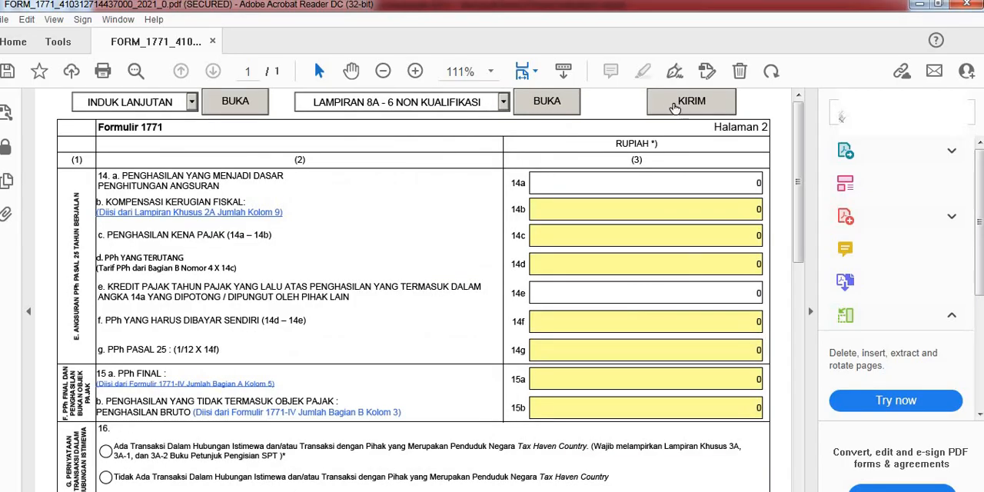
Step: Open the form's submission page and go to the verification code section below the attachment uploads
{"action": "left_click", "coordinate": [675, 108]}
{"action": "scroll", "coordinate": [417, 380], "scroll_direction": "down", "scroll_amount": 3}
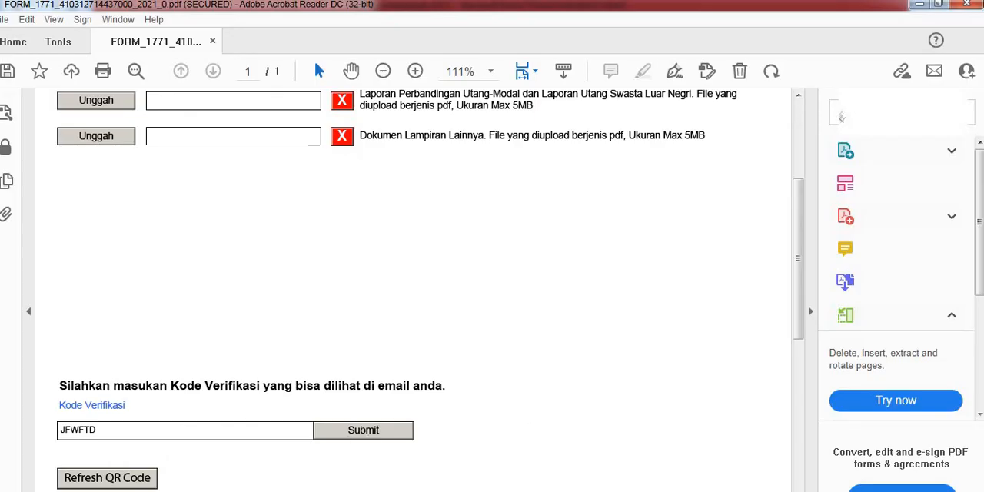
Step: Switch to Gmail in the browser, return to the inbox and open the [E-Form] Kode Verifikasi conversation
{"action": "key", "text": "alt+Tab"}
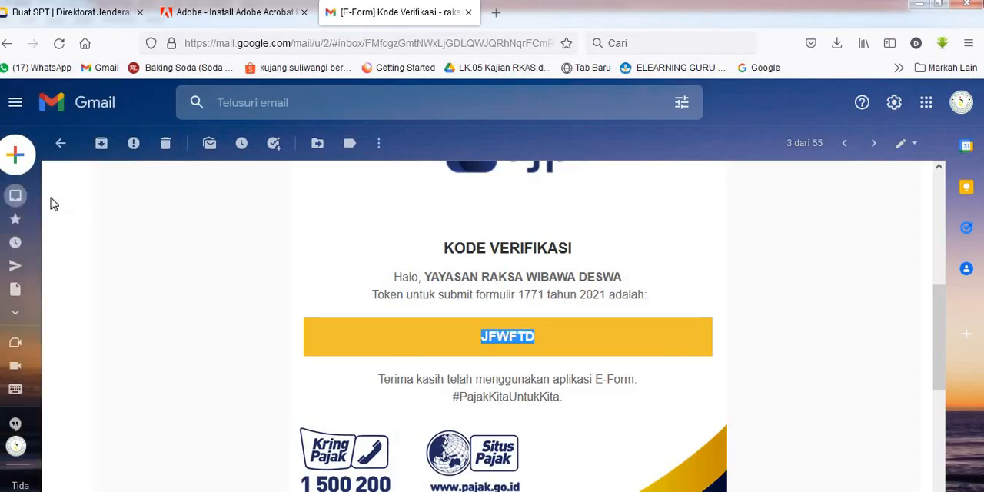
{"action": "mouse_move", "coordinate": [17, 199]}
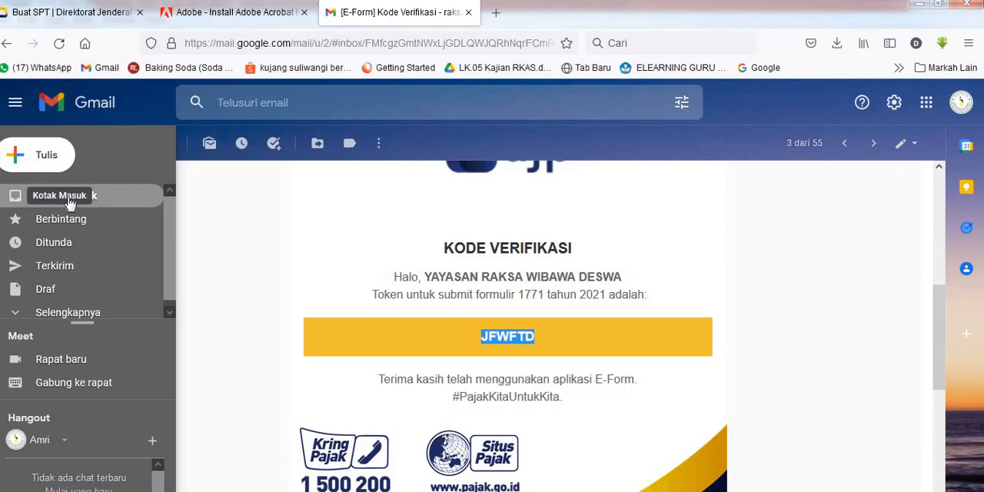
{"action": "left_click", "coordinate": [69, 201]}
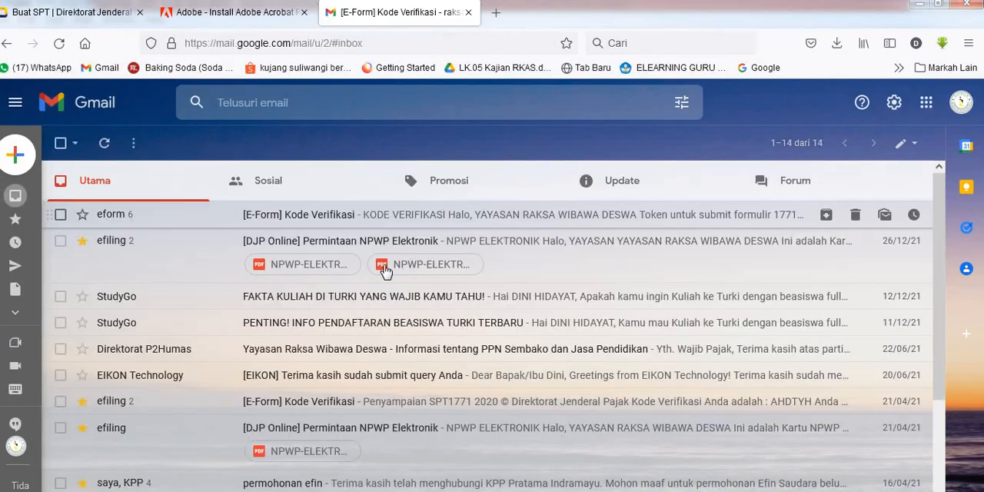
{"action": "left_click", "coordinate": [480, 218]}
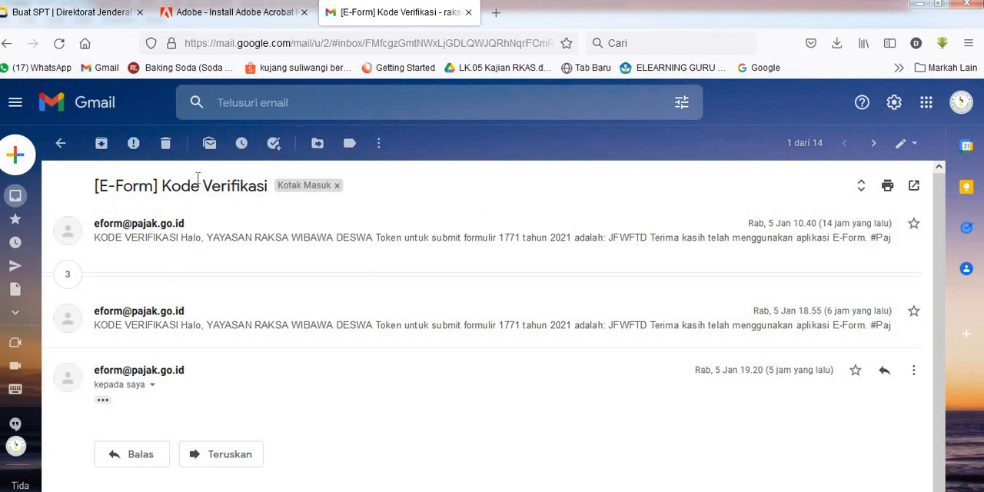
Step: Return to the inbox, open the [e-Form] Bukti Penerimaan Elektronik email in the Update category and review the SPT receipt details
{"action": "mouse_move", "coordinate": [41, 200]}
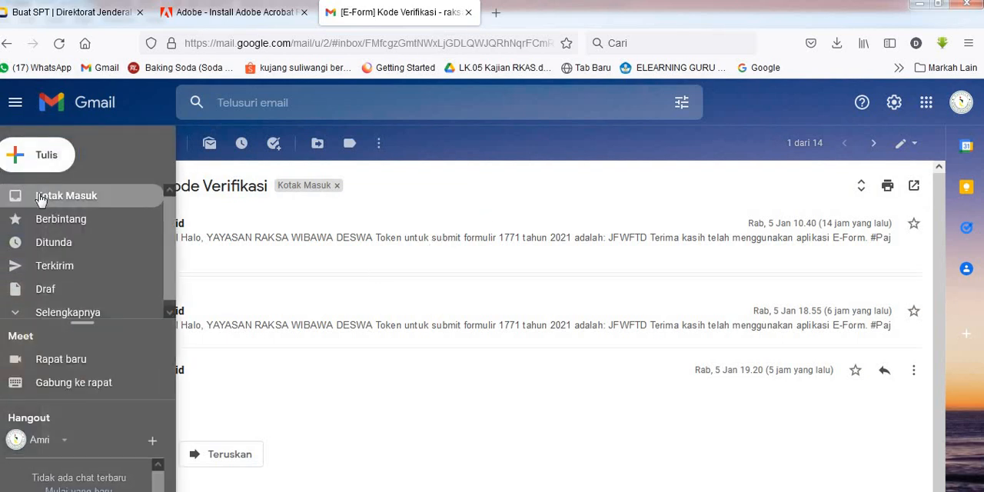
{"action": "left_click", "coordinate": [144, 197]}
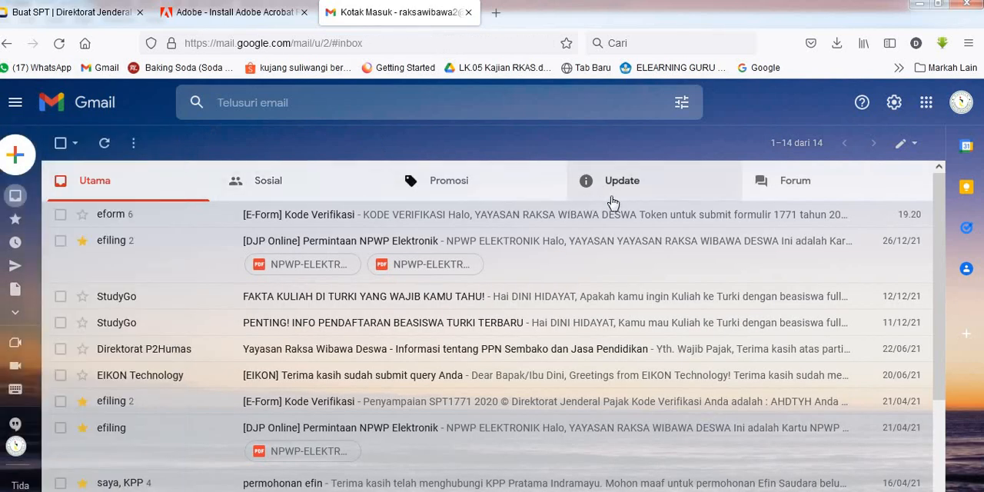
{"action": "left_click", "coordinate": [603, 186]}
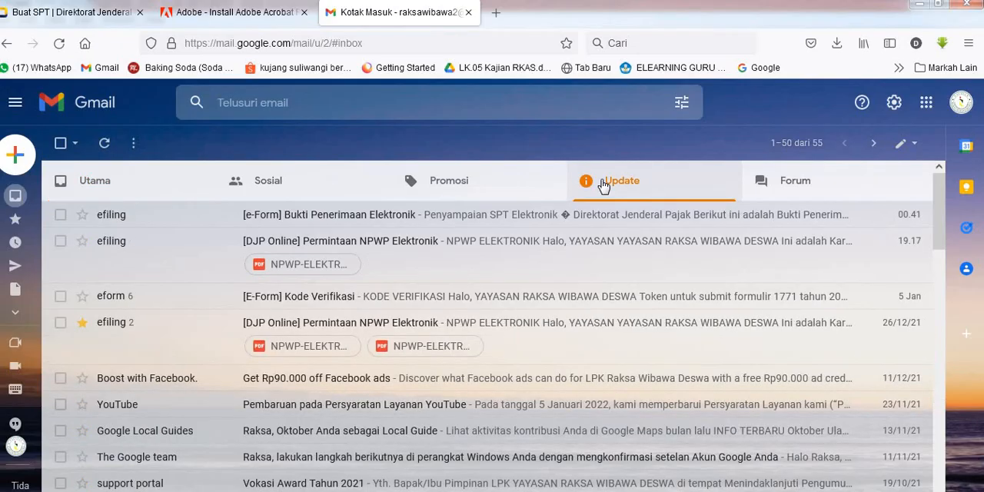
{"action": "left_click", "coordinate": [580, 214]}
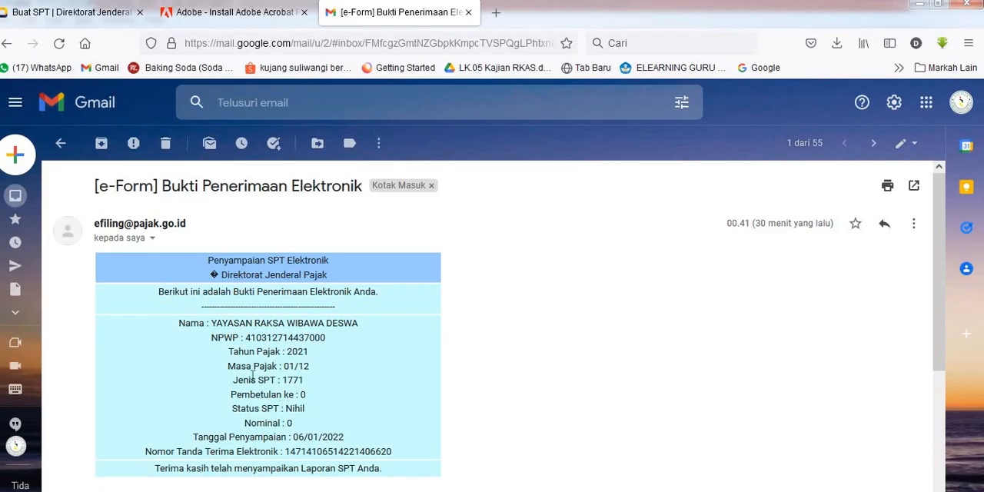
{"action": "scroll", "coordinate": [269, 423], "scroll_direction": "down", "scroll_amount": 2}
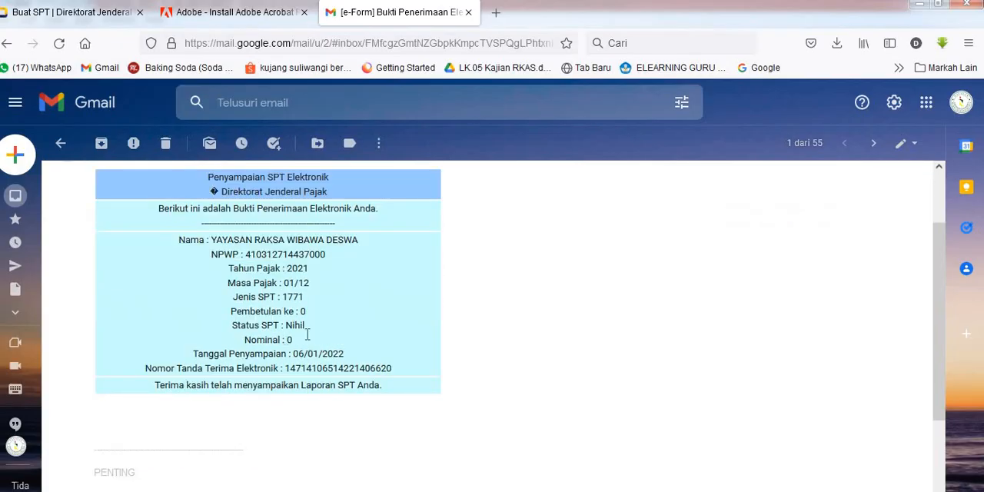